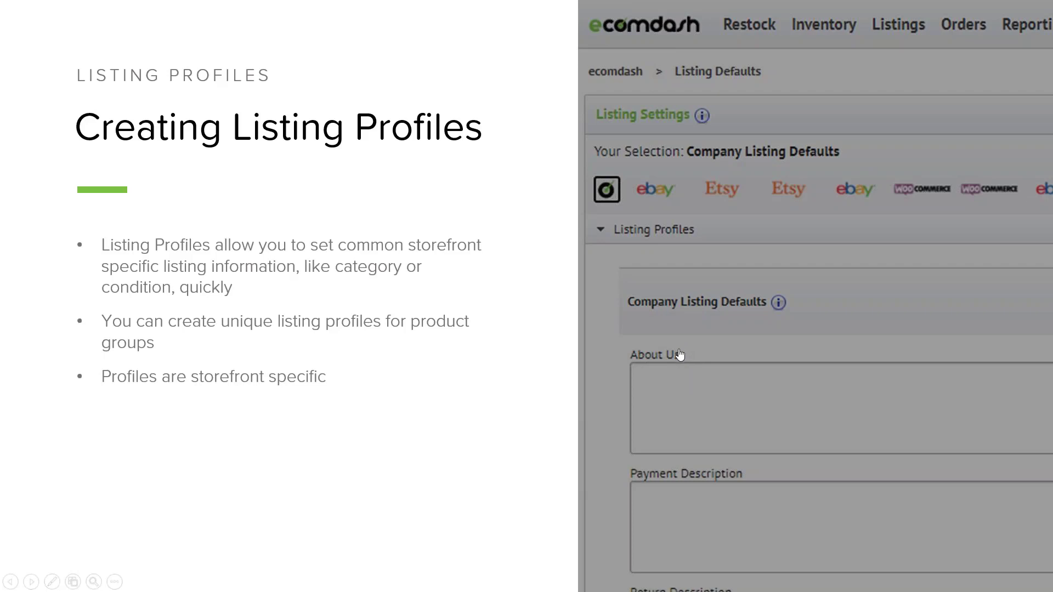
Switch from the slideshow to ecomdash in Chrome and open the Listing Defaults settings
key("super")
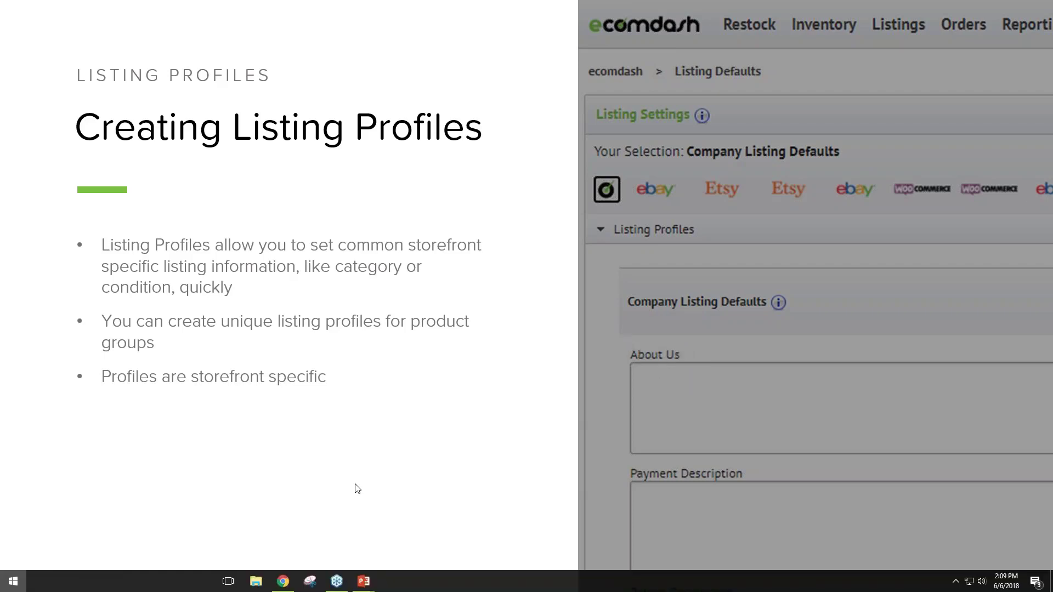
left_click(283, 582)
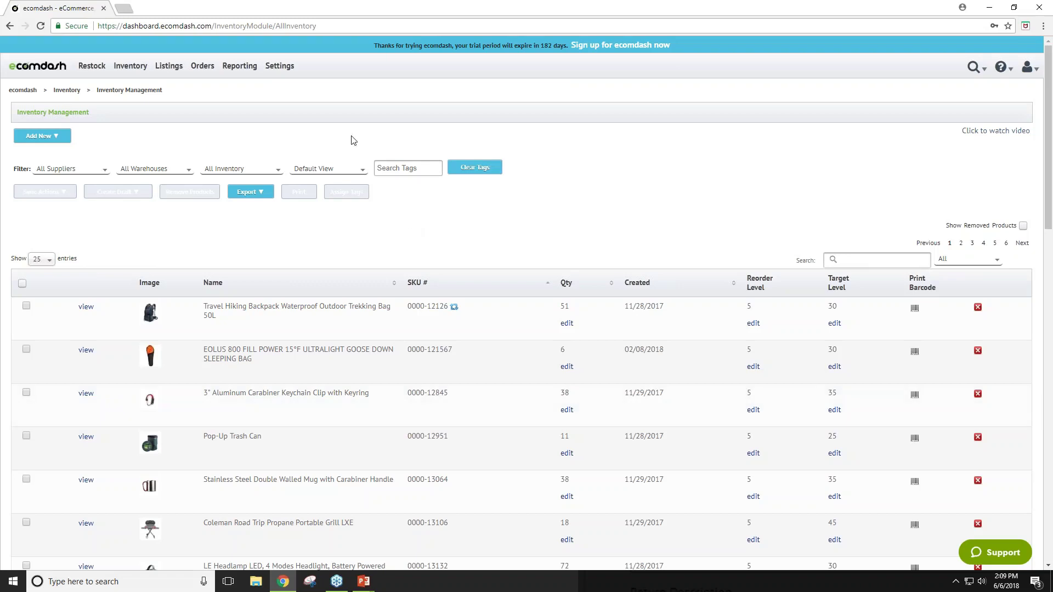
left_click(280, 66)
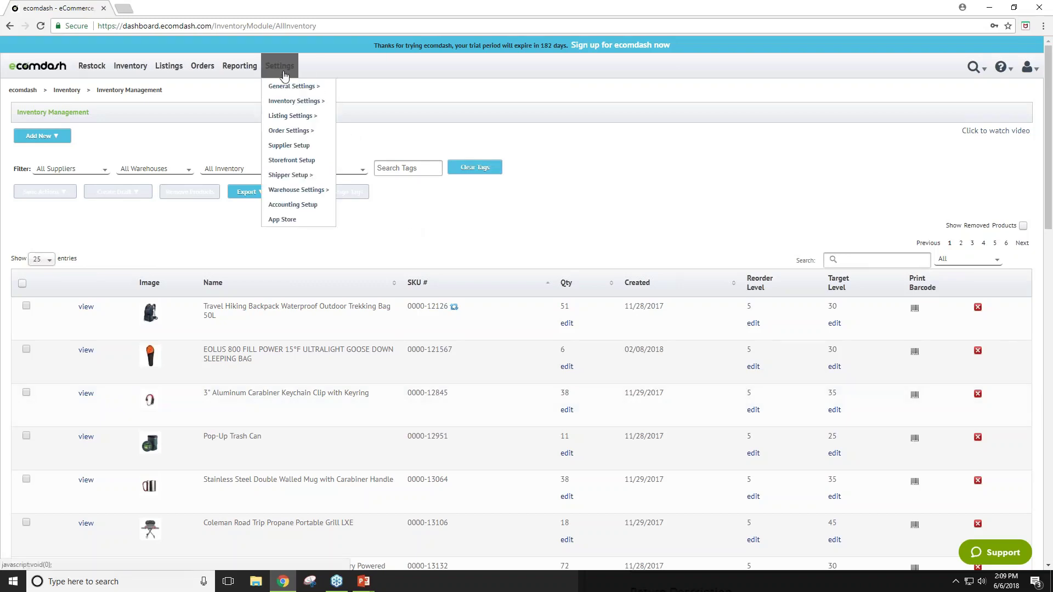
mouse_move(286, 111)
left_click(365, 145)
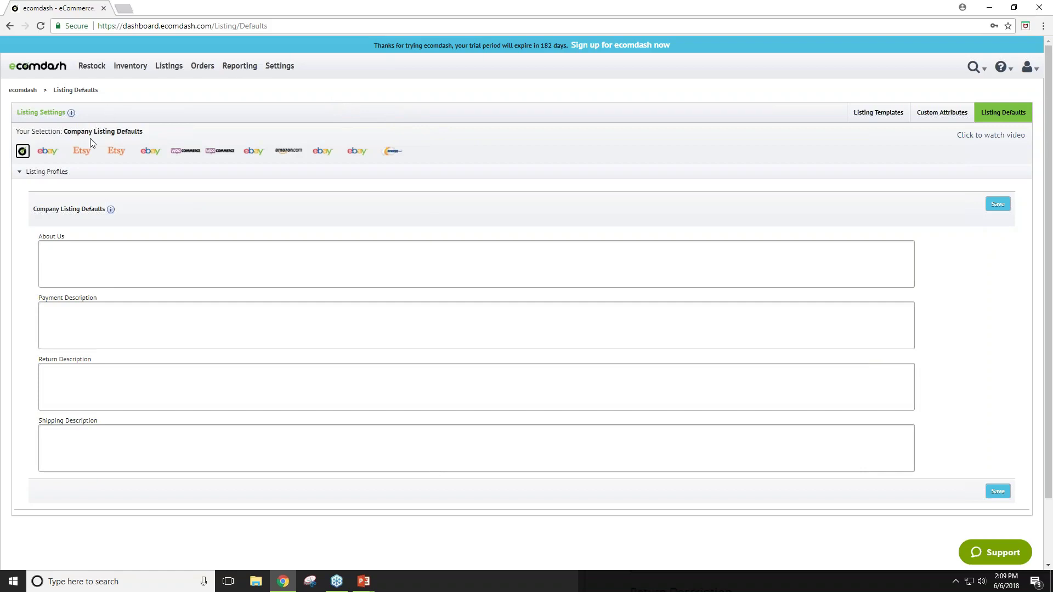
Create a new listing profile named "Etsy Clothing Profile" for the Full Moon Outfitters Etsy storefront
left_click(81, 152)
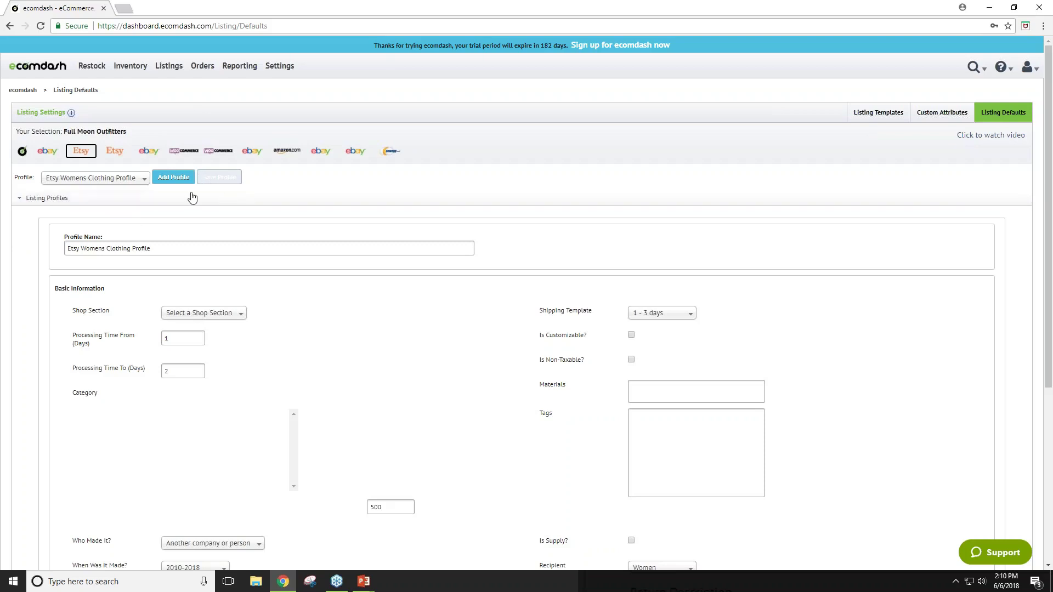
left_click(176, 178)
left_click(180, 180)
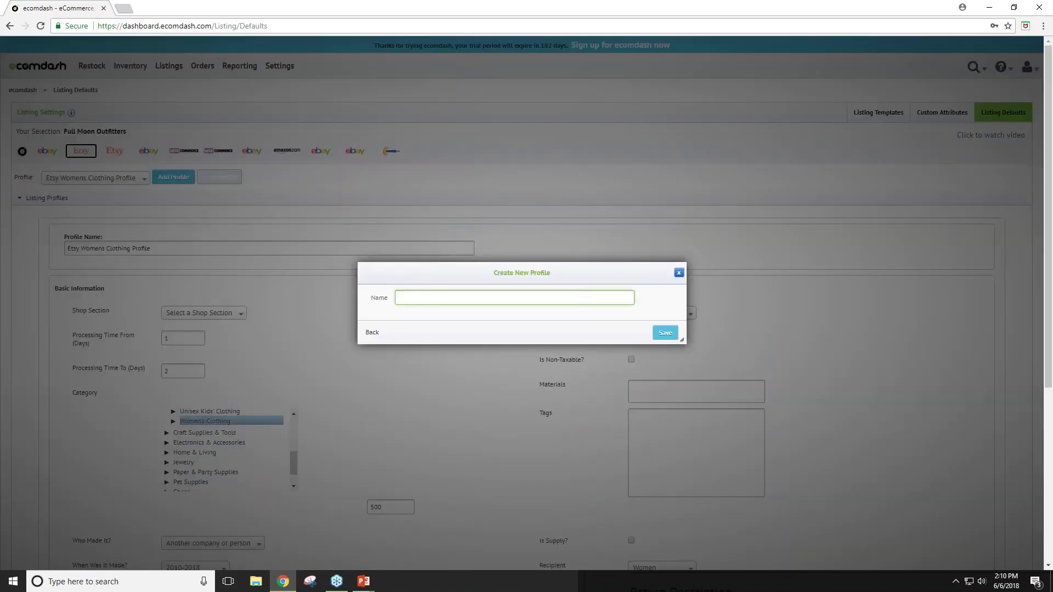
type("Etsy Clothing Profile")
left_click(667, 332)
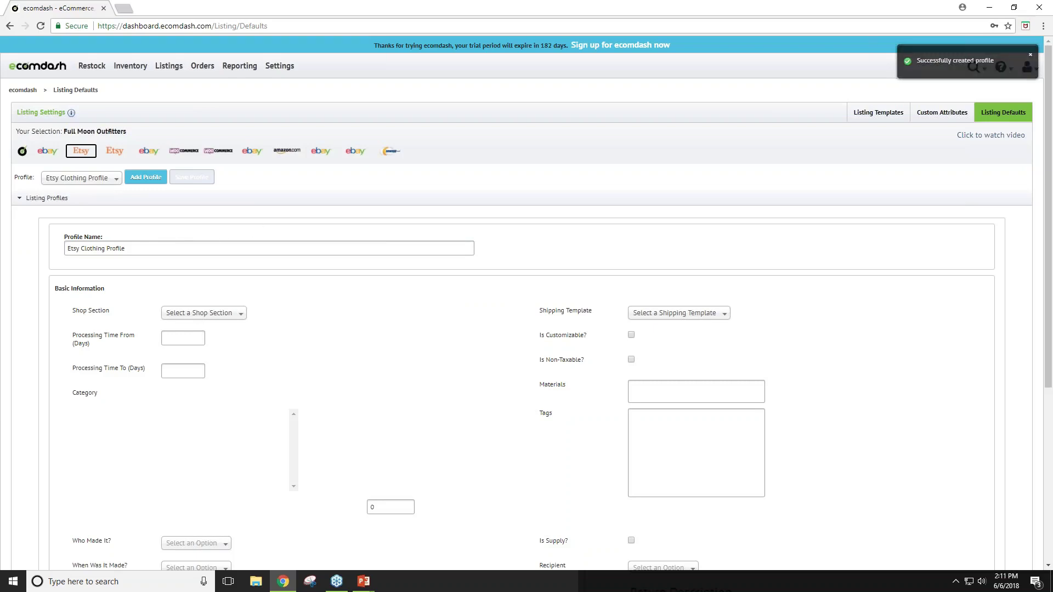
Set the Etsy Clothing Profile's shipping template to 1 - 3 days
scroll(550, 242, "down", 1)
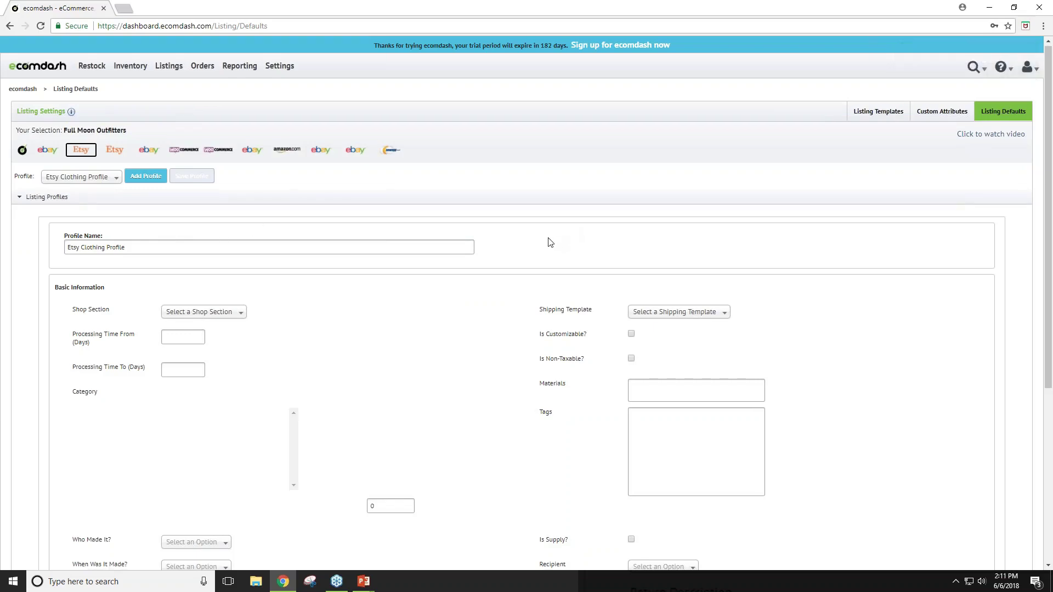
scroll(550, 241, "down", 2)
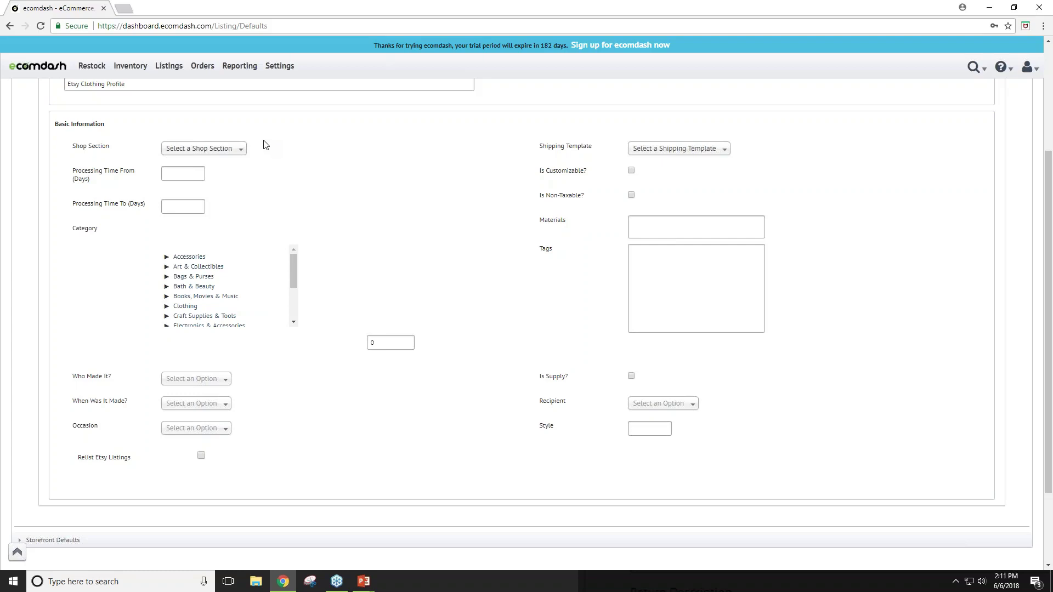
left_click(680, 149)
left_click(681, 180)
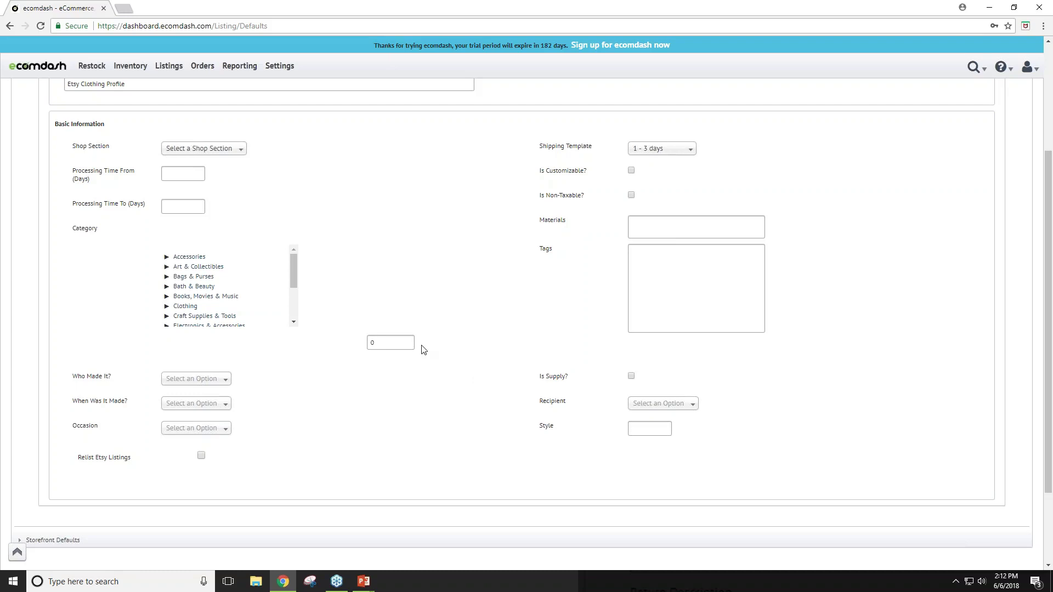
Leave the shop section unselected and set the processing time from 1 to 2 days
left_click(240, 149)
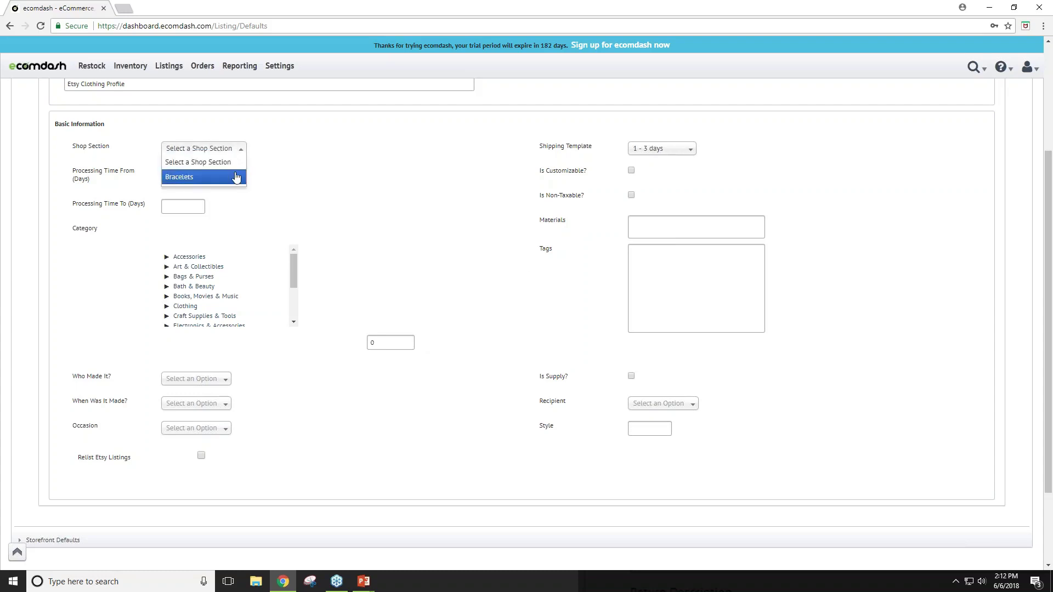
left_click(329, 160)
left_click(190, 172)
type("1")
left_click(190, 207)
type("2")
Choose Women's Clothing under Clothing as the profile's category
left_click(294, 269)
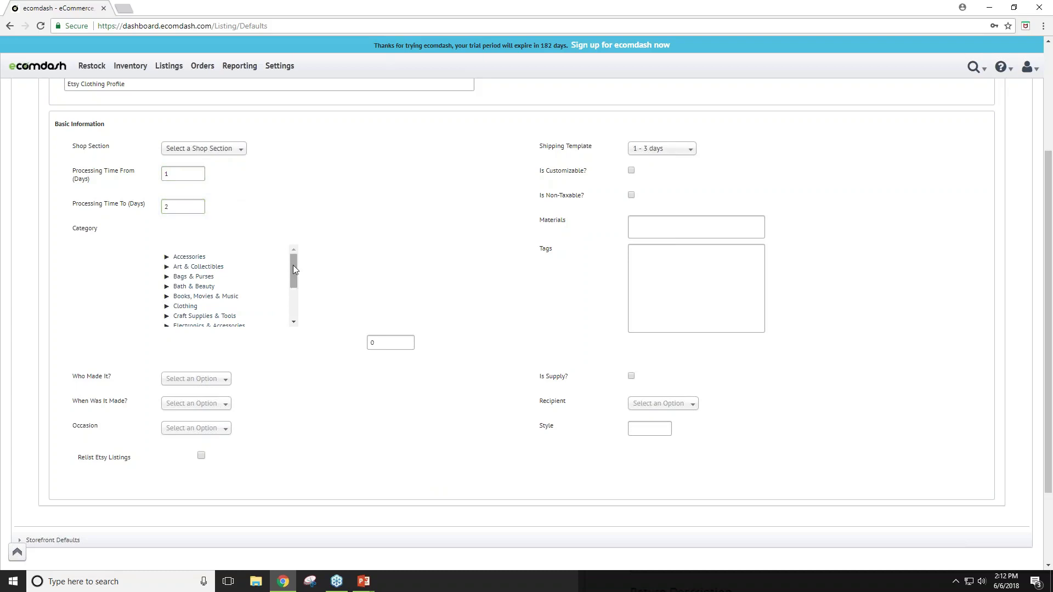
left_click(167, 306)
scroll(211, 299, "down", 3)
left_click(200, 262)
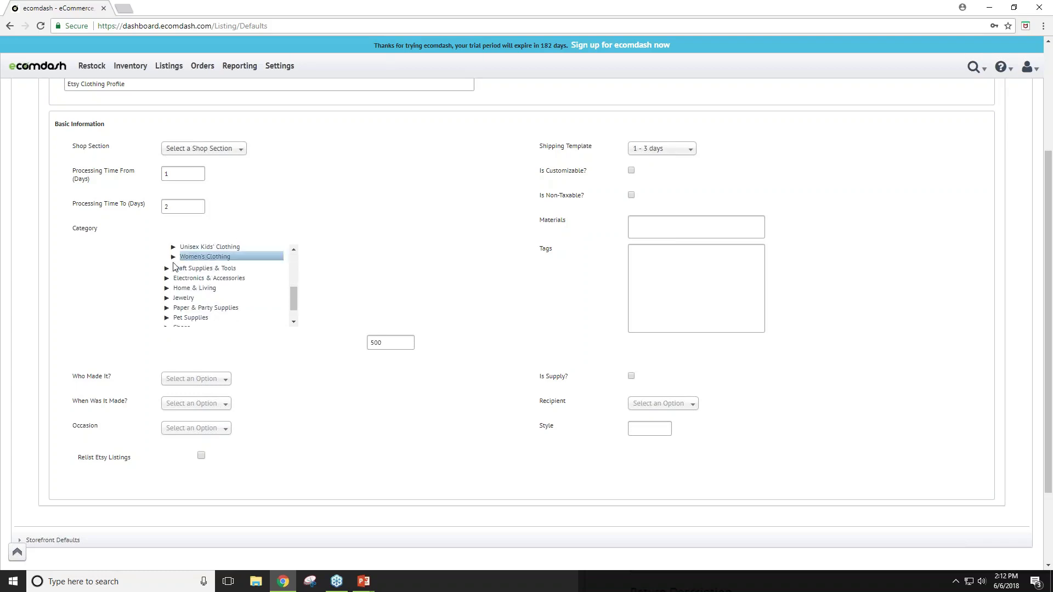
Set Who Made It to "Another company or person" and When Was It Made to 2010-2018
left_click(216, 380)
left_click(222, 427)
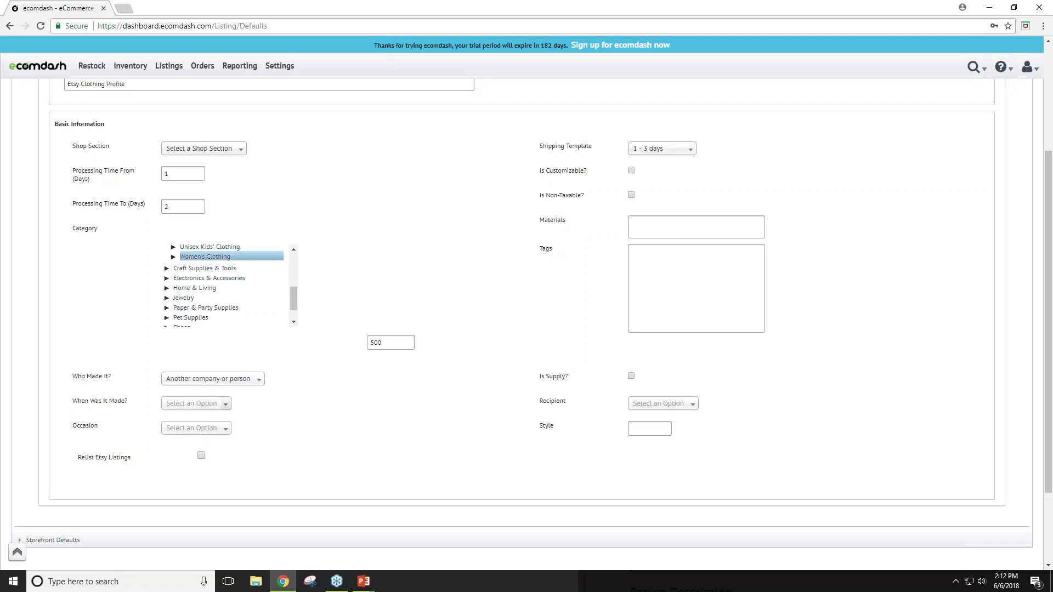
left_click(219, 406)
scroll(216, 482, "down", 3)
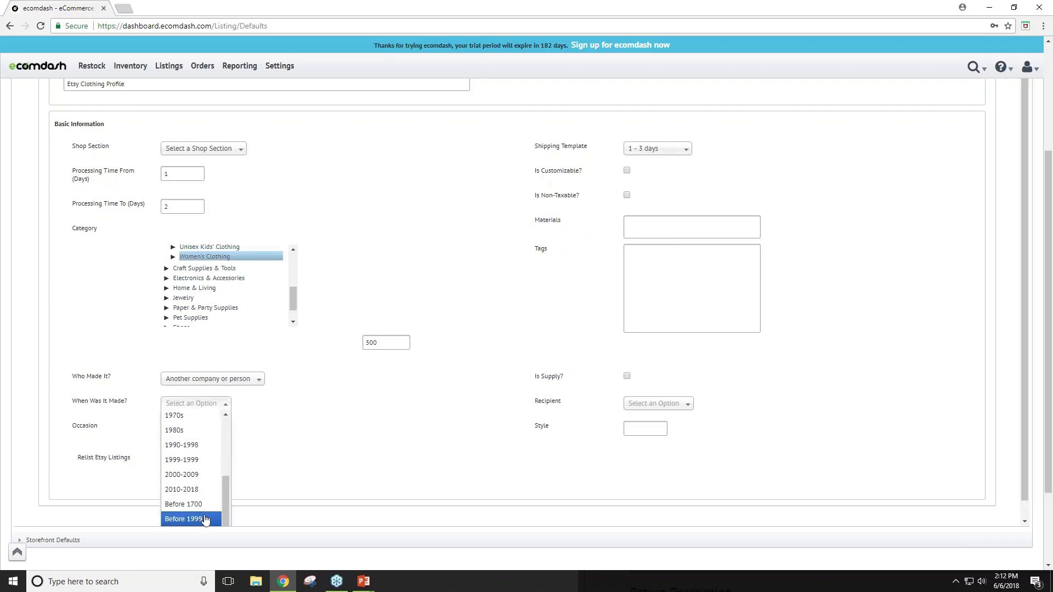
left_click(214, 486)
Leave the occasion unselected, enable Relist Etsy Listings, and save the Etsy Clothing Profile
left_click(207, 434)
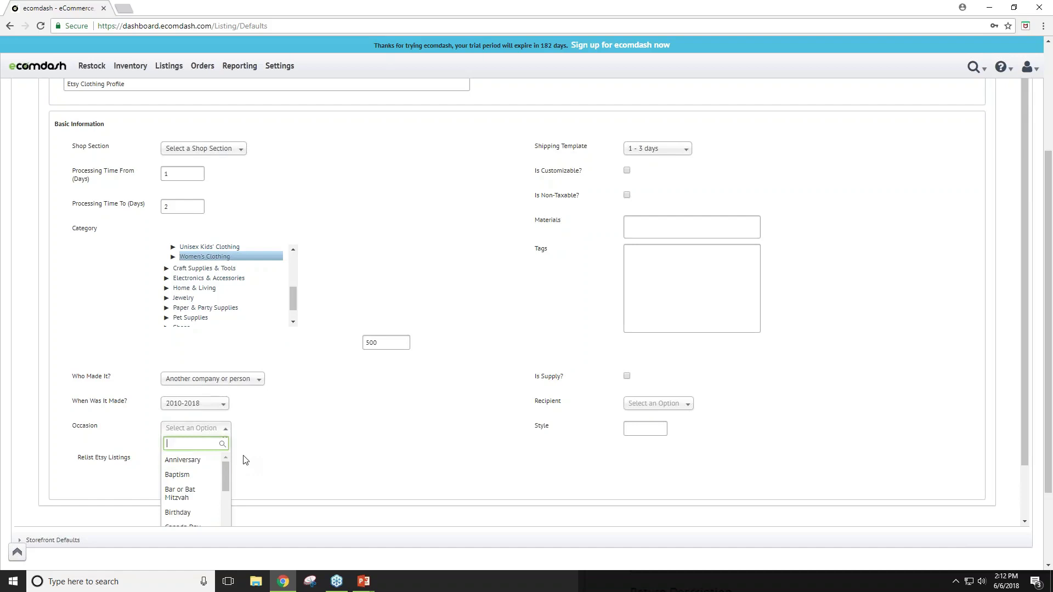
scroll(258, 458, "down", 1)
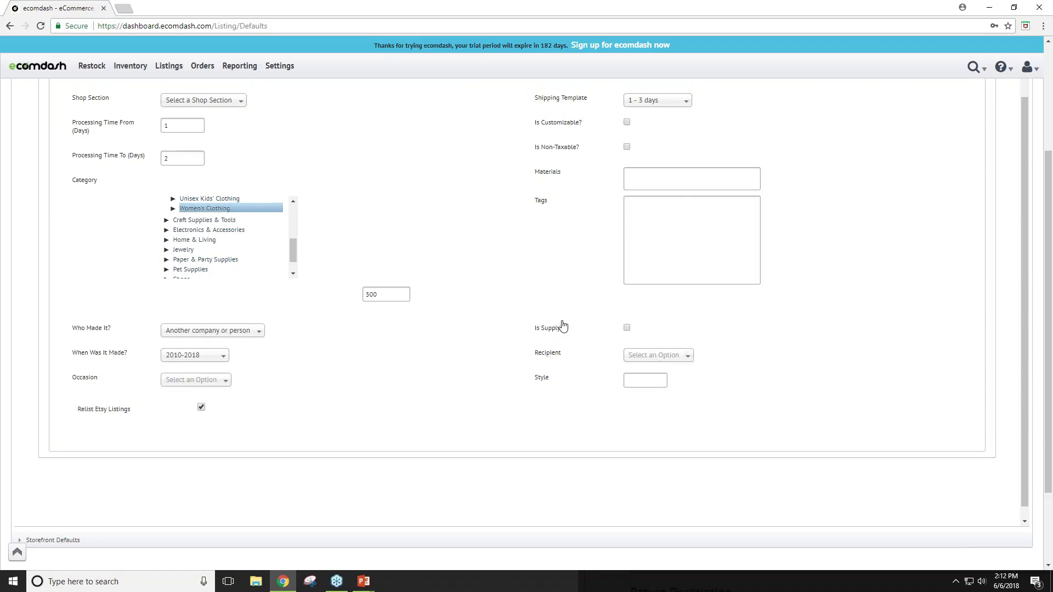
scroll(559, 326, "up", 1)
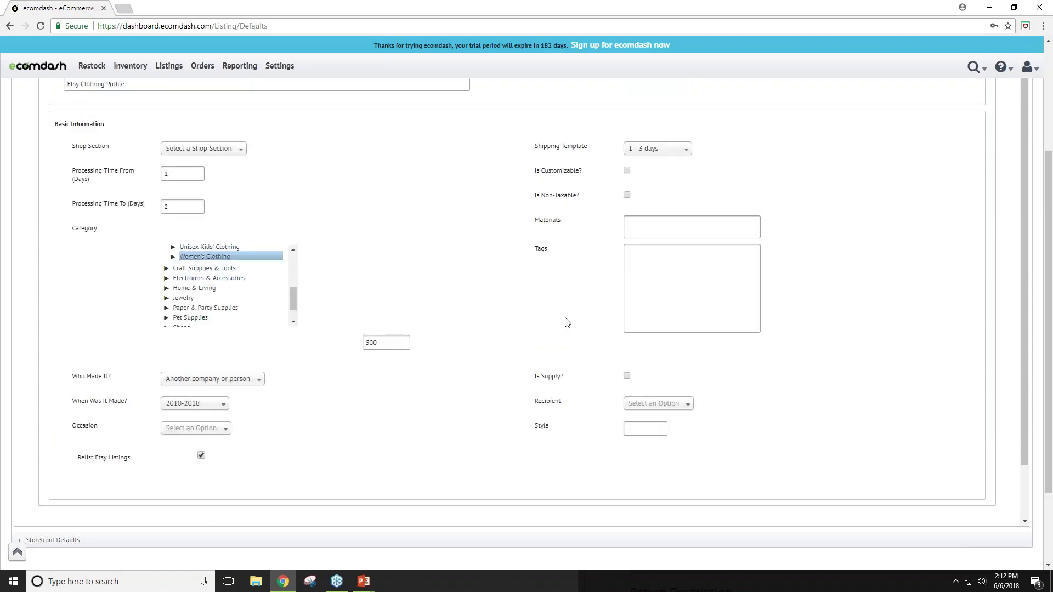
scroll(546, 318, "up", 1)
scroll(547, 318, "up", 2)
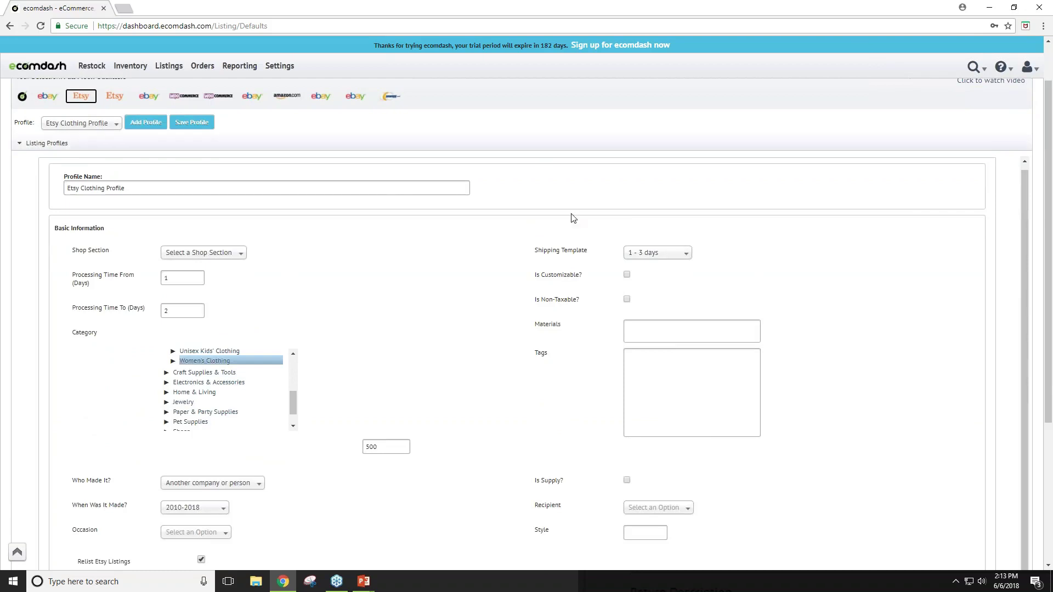
left_click(204, 130)
left_click(204, 129)
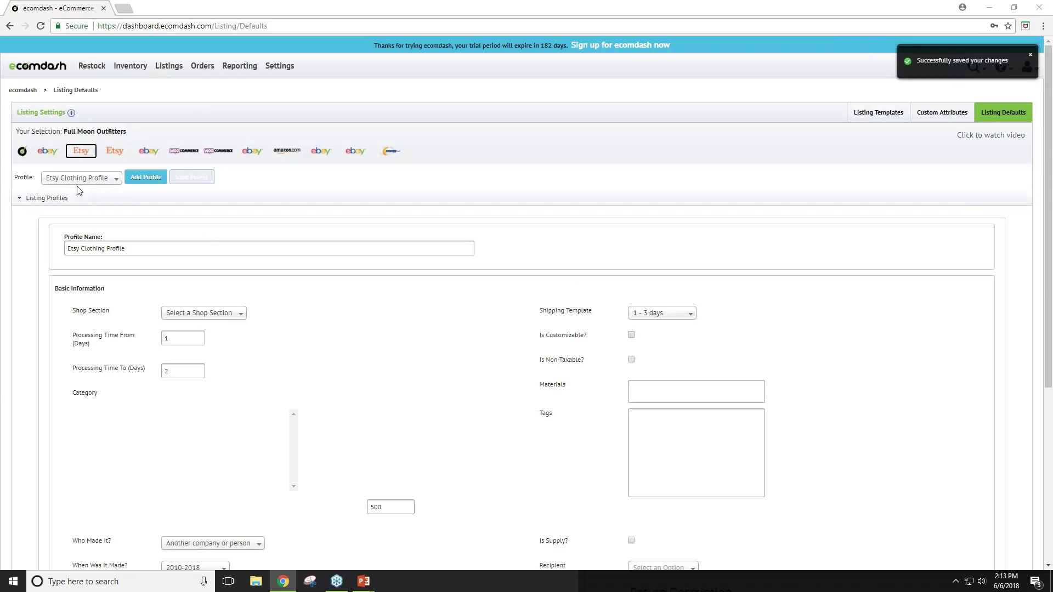
Check the list of Etsy profiles, and examine the settings of the eBay Sweater Profile on the Full Moon Outfitters eBay storefront
left_click(107, 180)
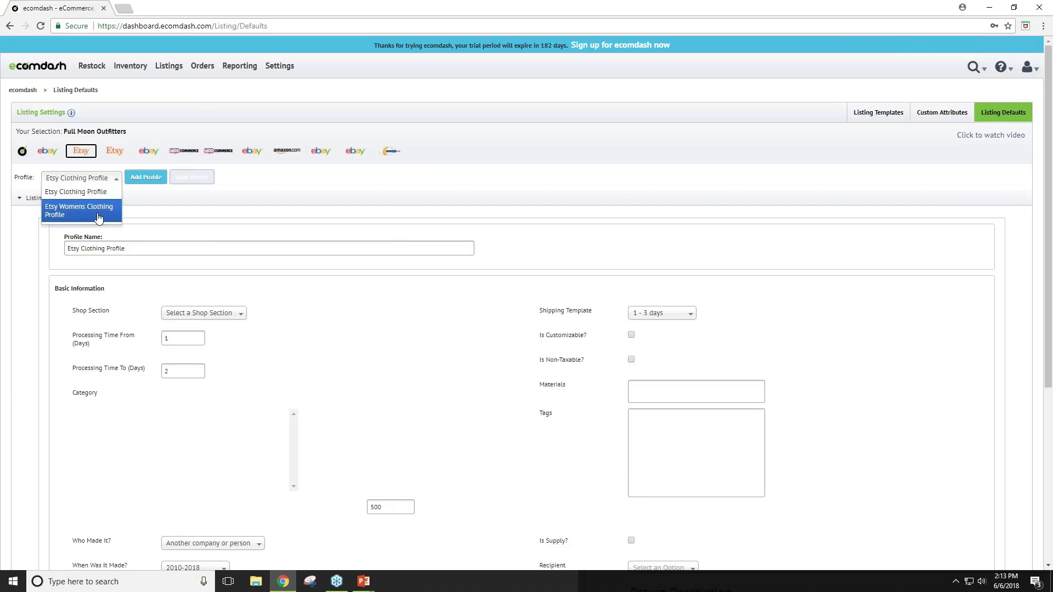
left_click(233, 212)
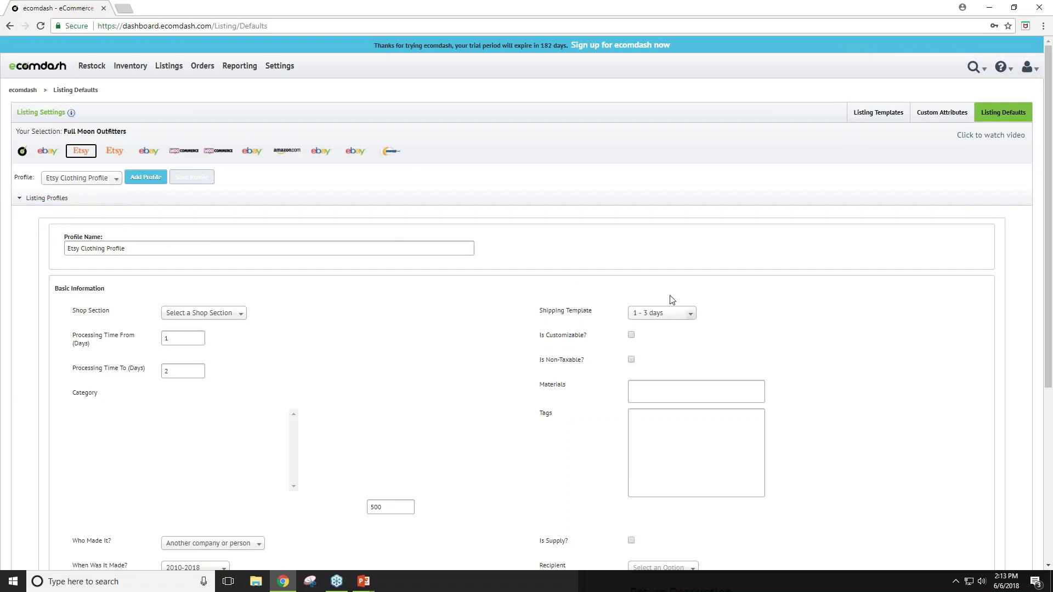
left_click(154, 157)
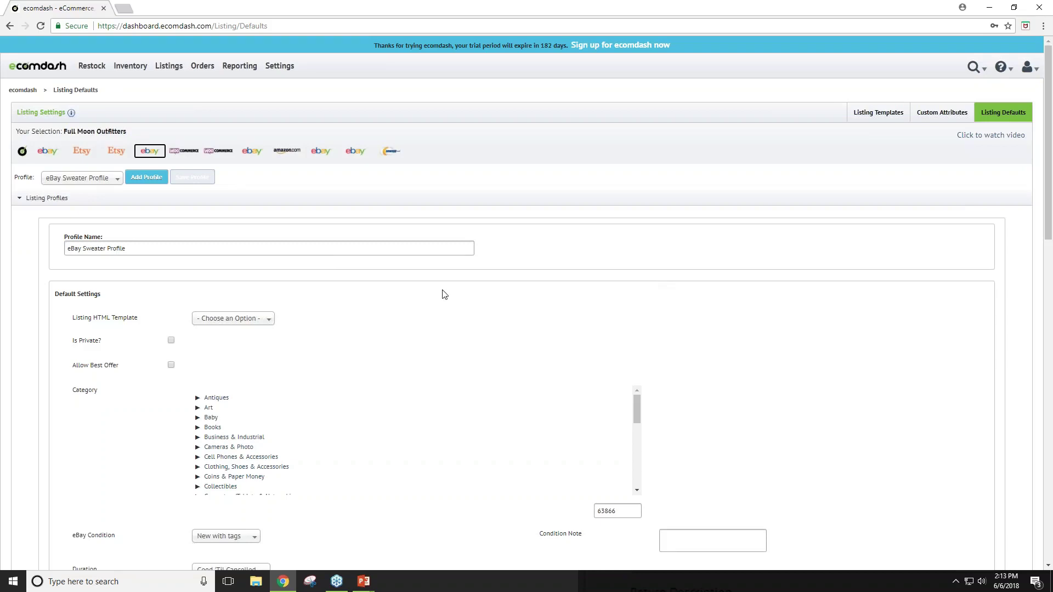
scroll(495, 299, "down", 2)
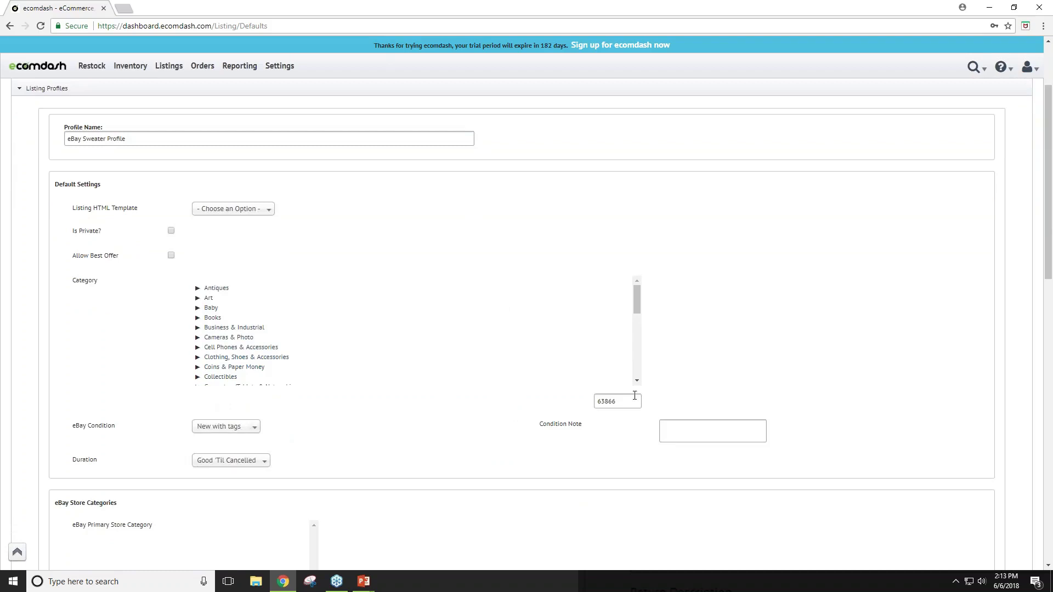
scroll(605, 416, "down", 1)
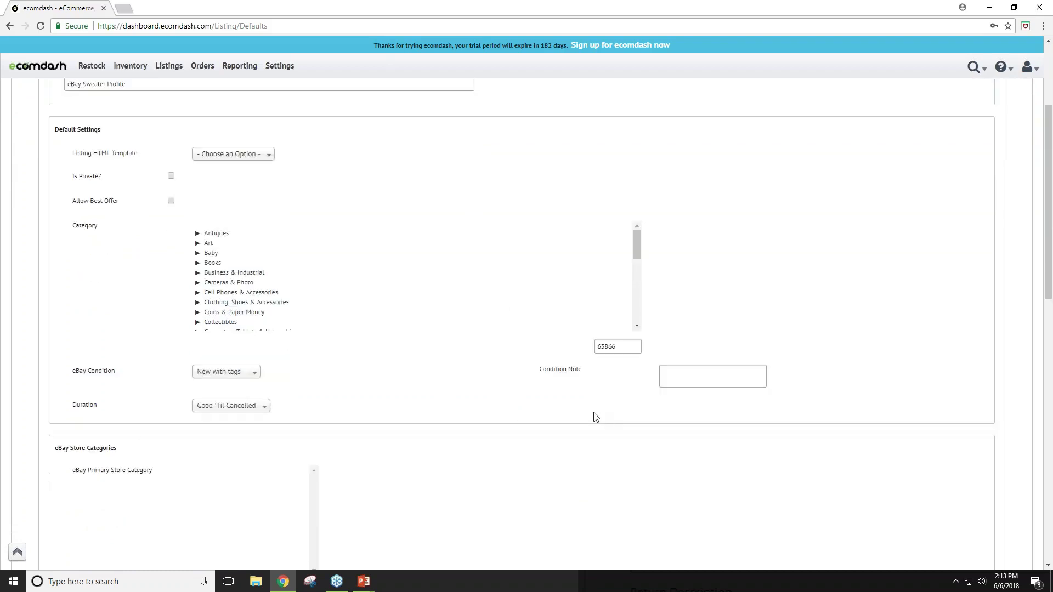
scroll(329, 383, "down", 2)
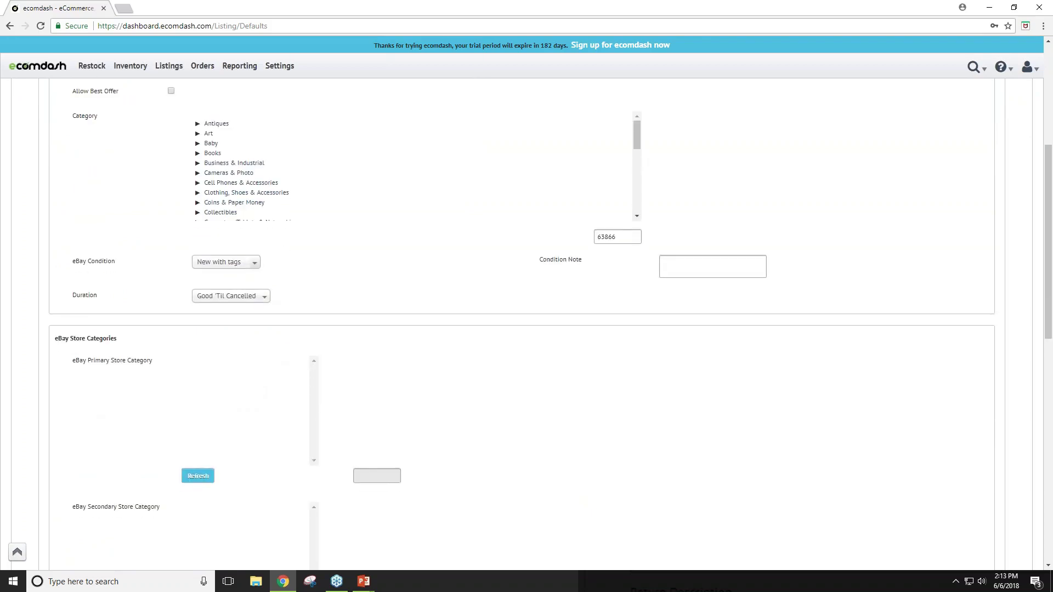
scroll(274, 359, "down", 4)
scroll(310, 353, "down", 6)
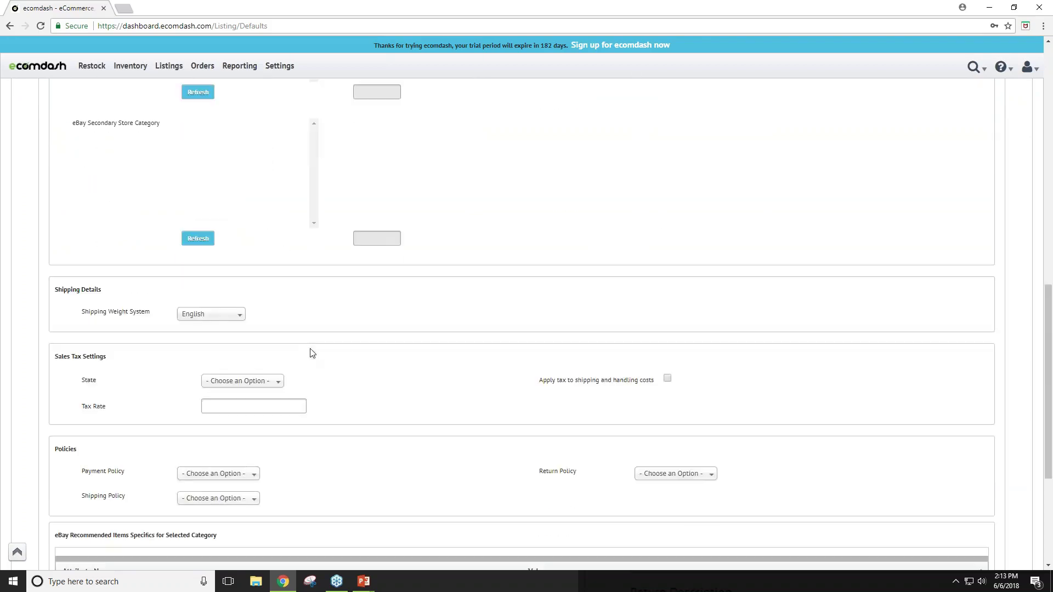
scroll(310, 352, "up", 8)
scroll(311, 353, "up", 8)
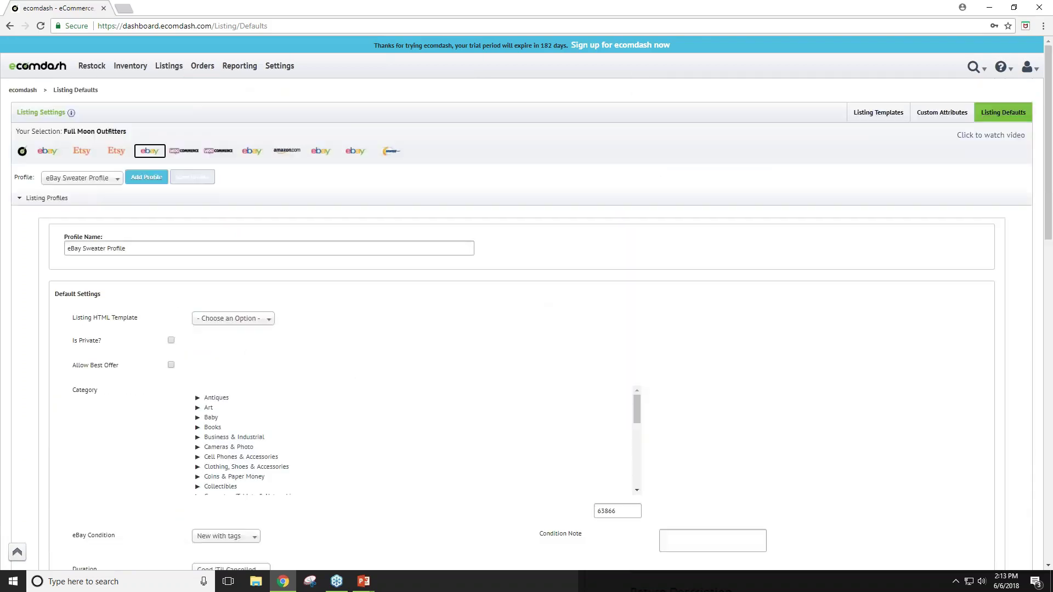
Create an Amazon listing profile named "Amazon Clothing" with the Attach to Existing ASIN option
left_click(285, 151)
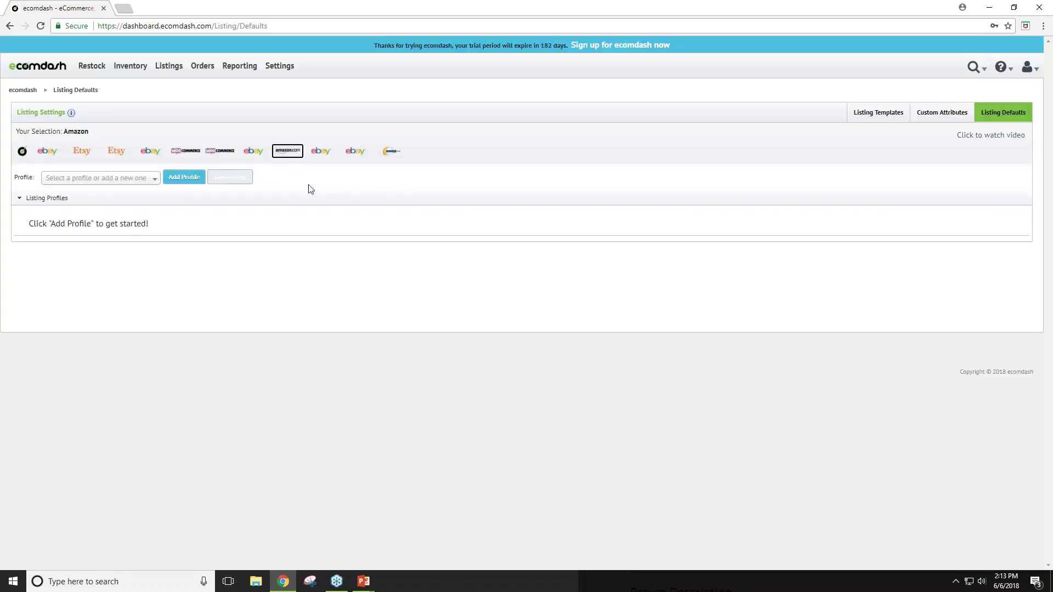
left_click(184, 177)
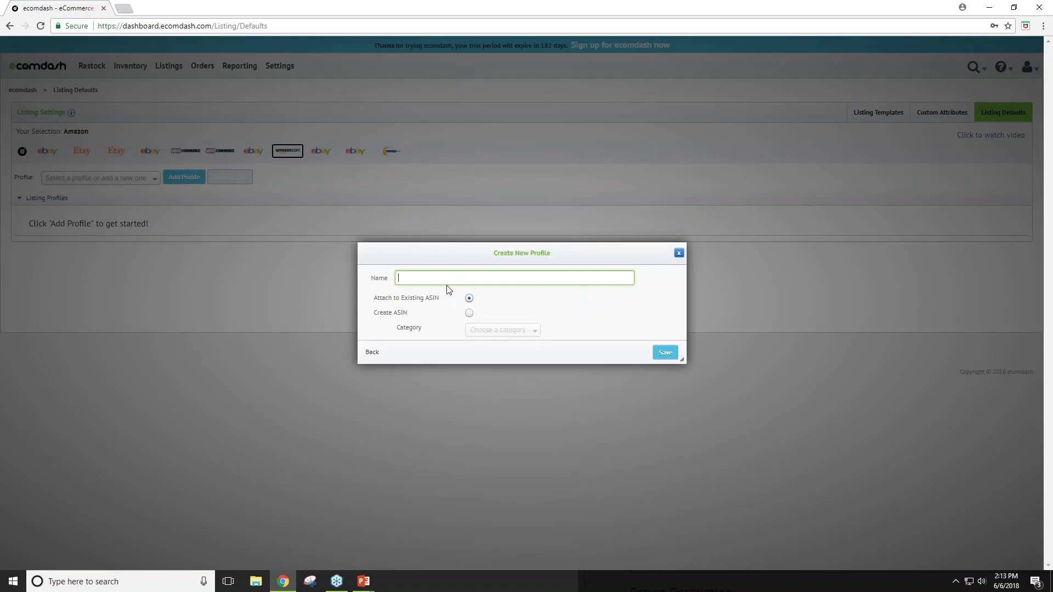
type("Amazon Clothing")
left_click(666, 354)
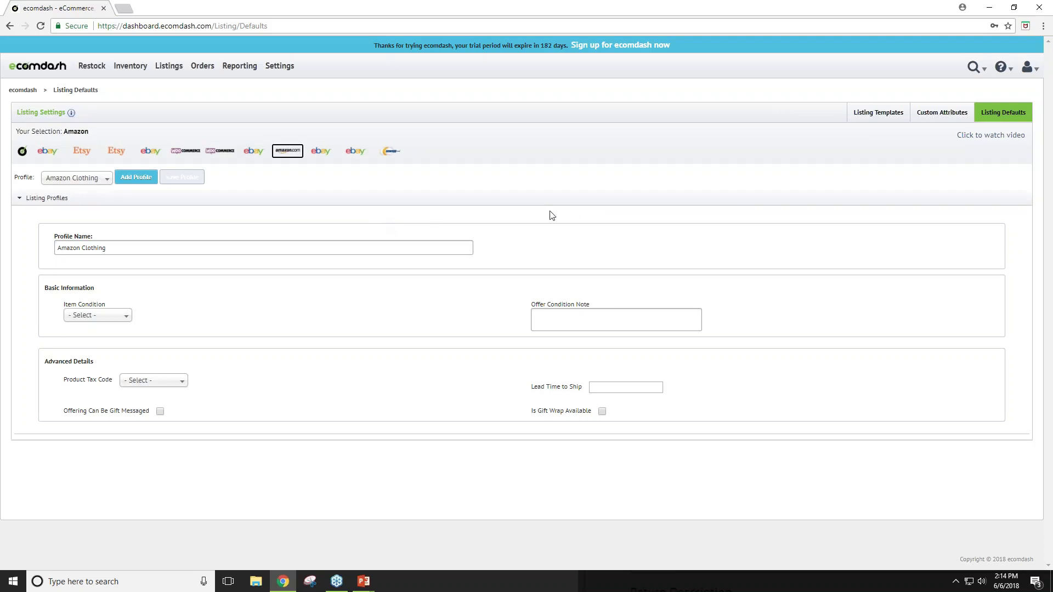
Switch to the PowerPoint slideshow and advance to the Assigning Listing Profiles slide
mouse_move(360, 582)
left_click(423, 535)
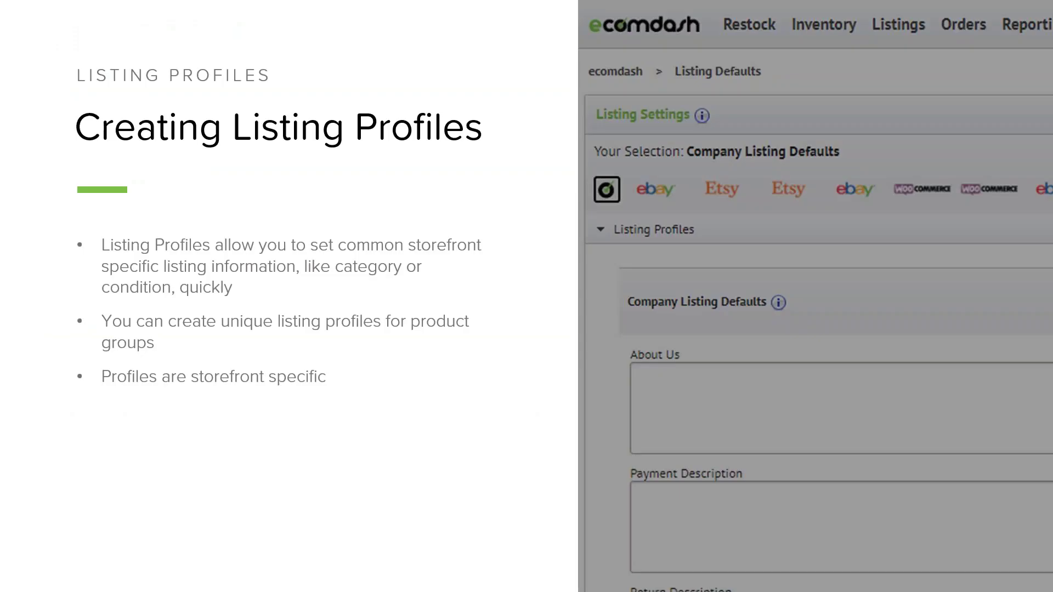
left_click(375, 387)
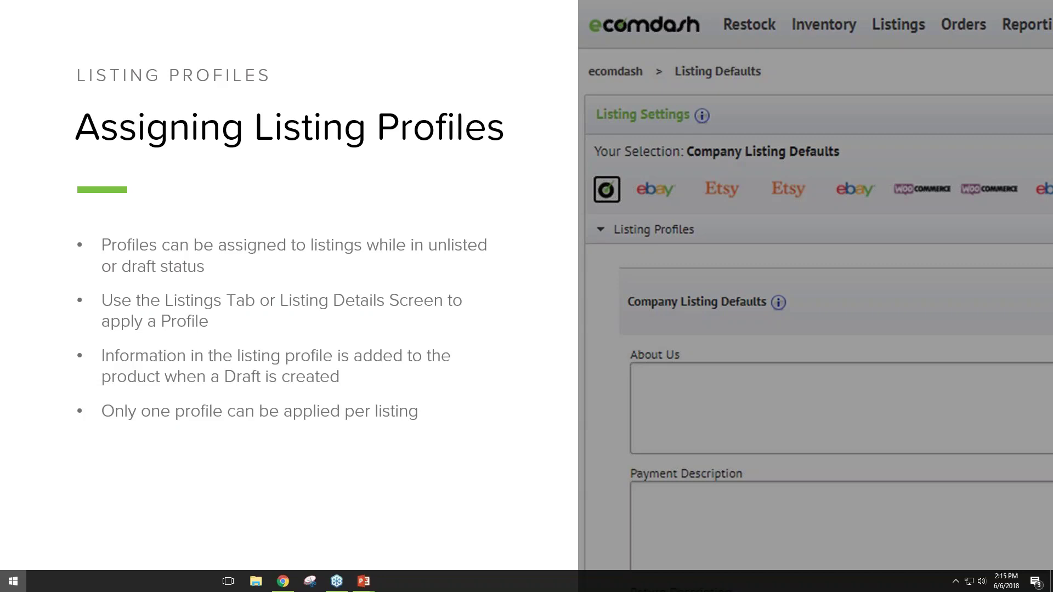
Switch back to ecomdash in Chrome and open the Inventory Management page
key("super")
left_click(283, 580)
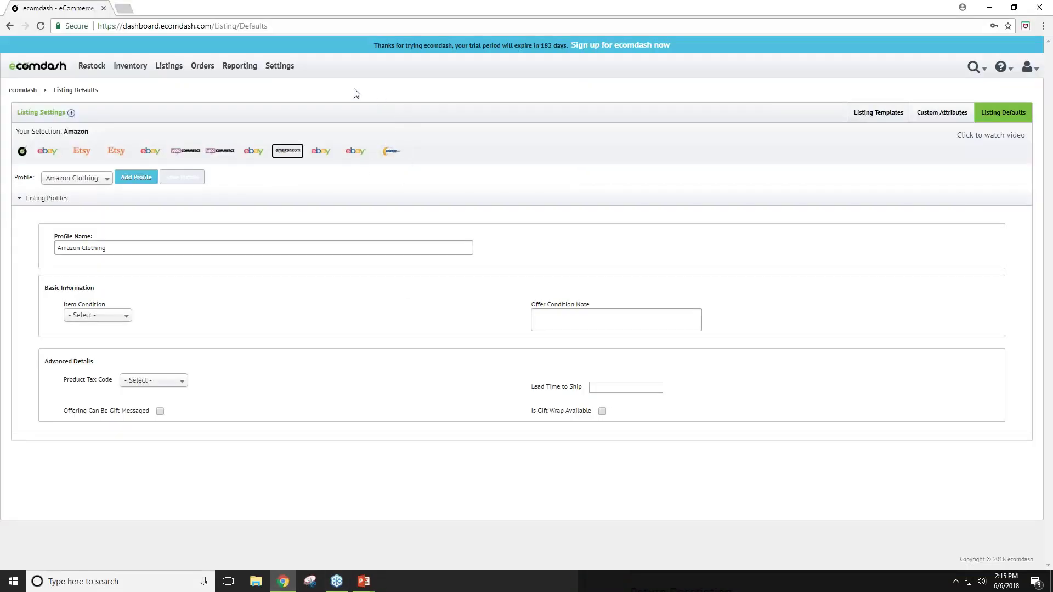
mouse_move(138, 65)
left_click(138, 101)
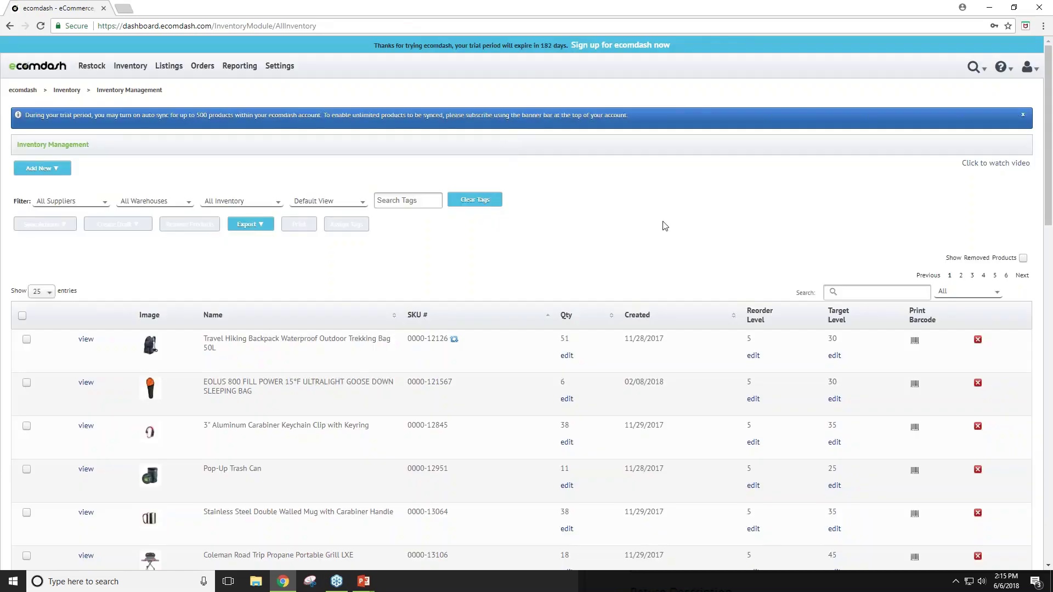
Search the inventory for "swe" and open the storefront settings of the x Blue Sweater parent product
scroll(659, 222, "down", 1)
scroll(659, 222, "up", 1)
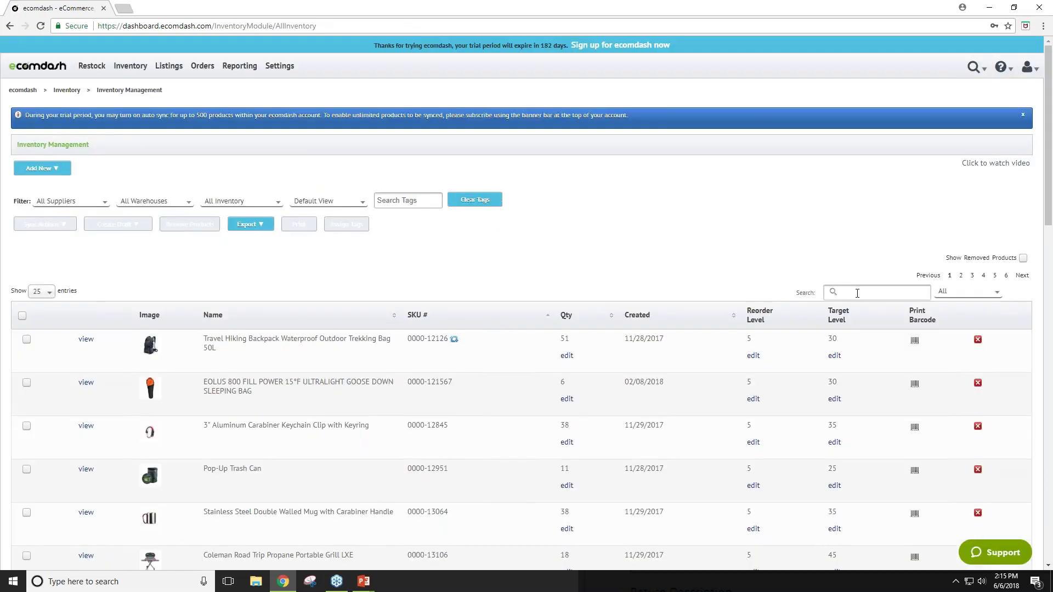
type("swe")
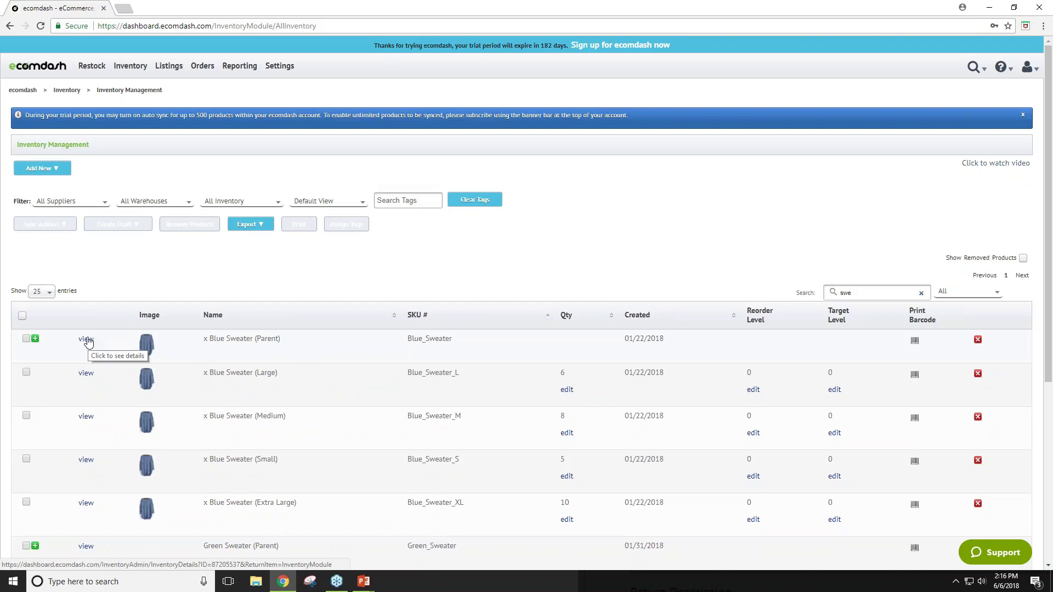
left_click(86, 339)
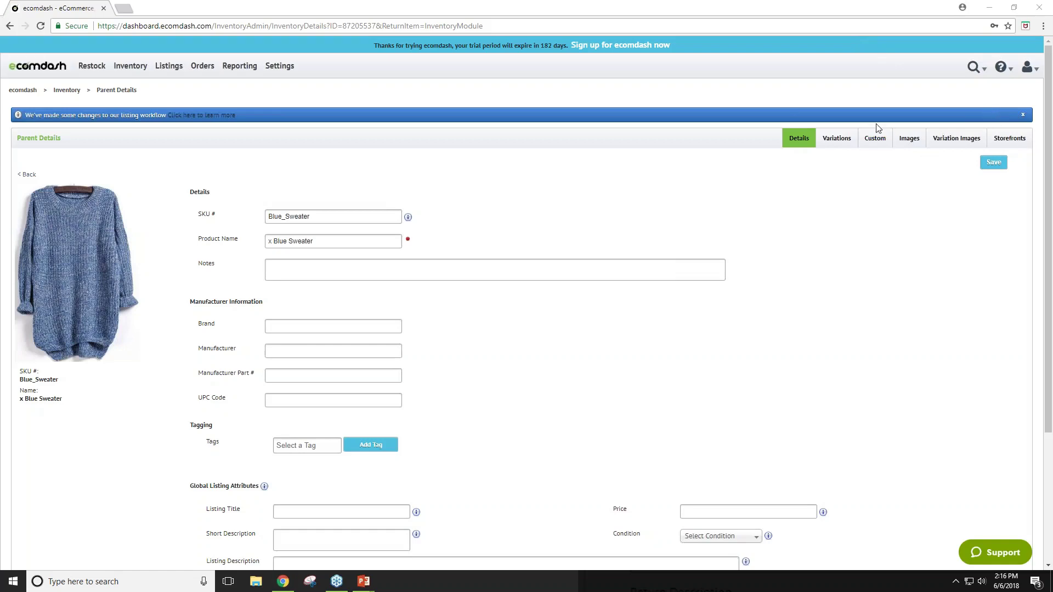
left_click(1001, 142)
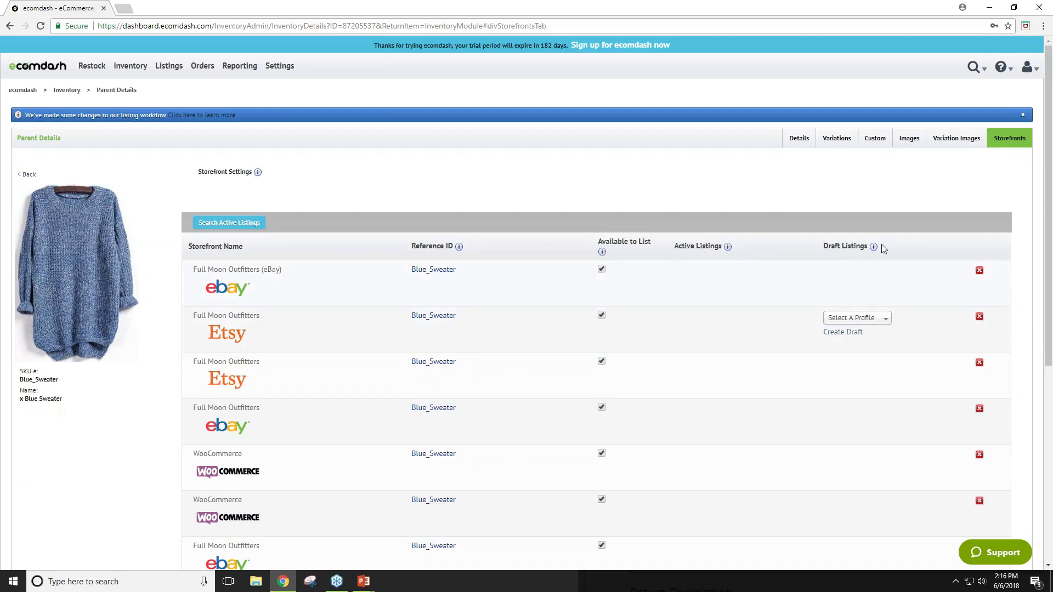
Assign the Etsy Womens Clothing Profile to the sweater's Full Moon Outfitters Etsy storefront and create a draft listing from it
scroll(875, 248, "down", 3)
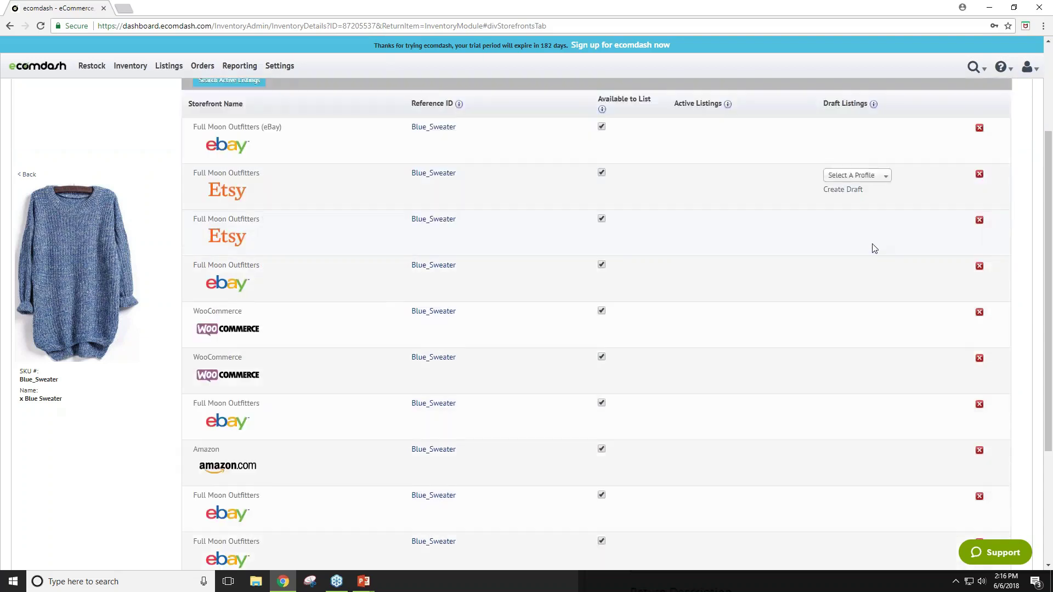
scroll(875, 248, "down", 1)
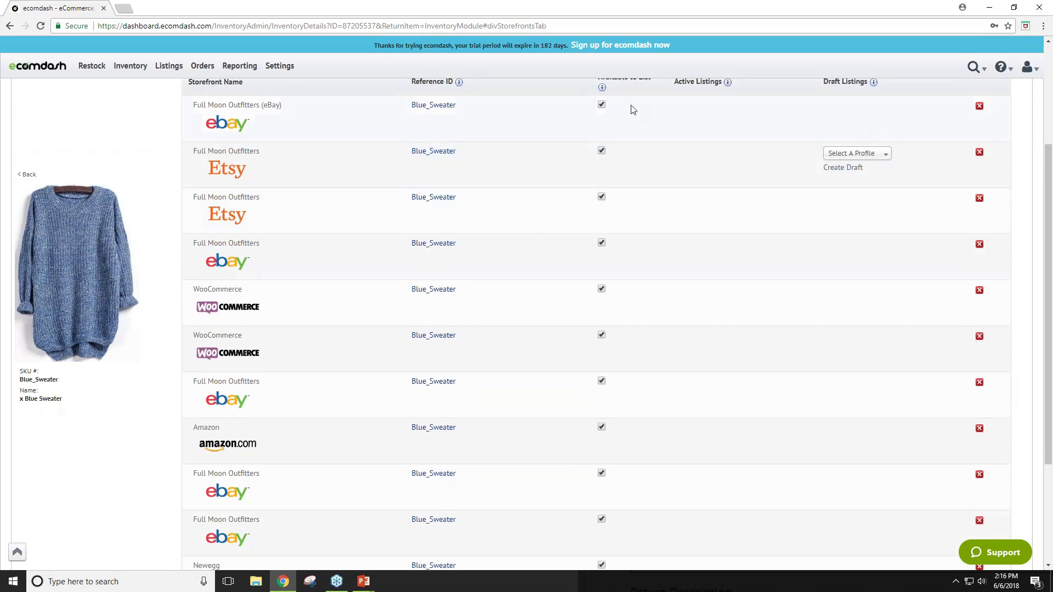
scroll(757, 163, "down", 3)
scroll(761, 165, "up", 6)
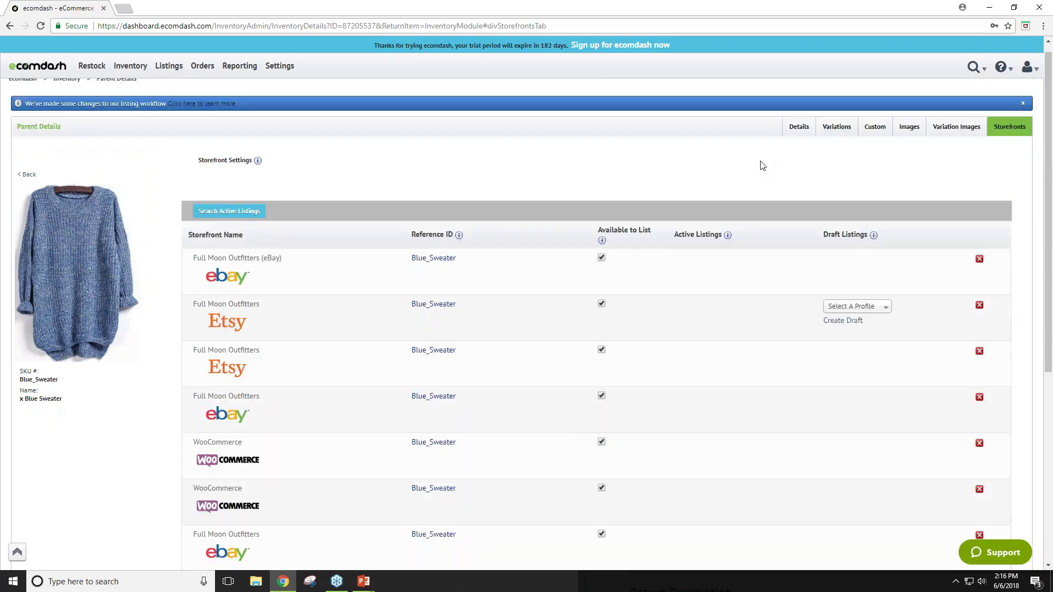
scroll(756, 161, "up", 1)
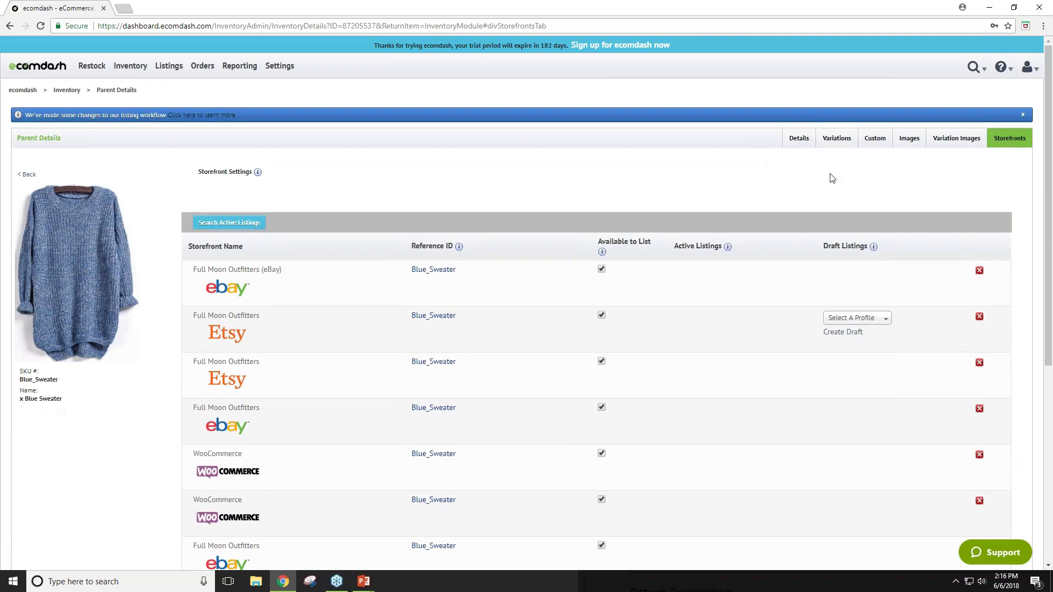
left_click(871, 322)
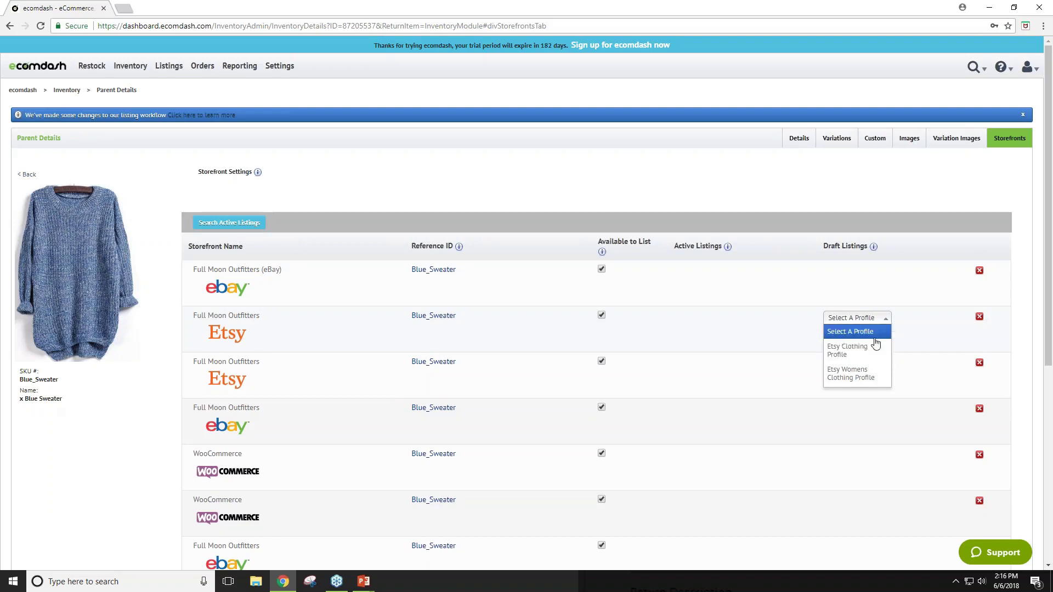
left_click(870, 378)
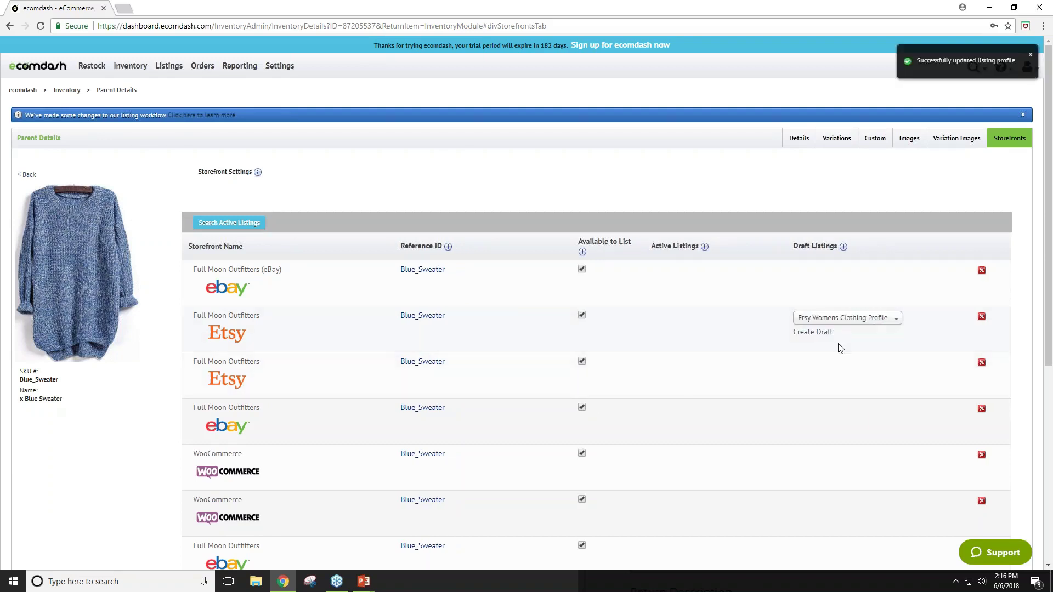
left_click(822, 332)
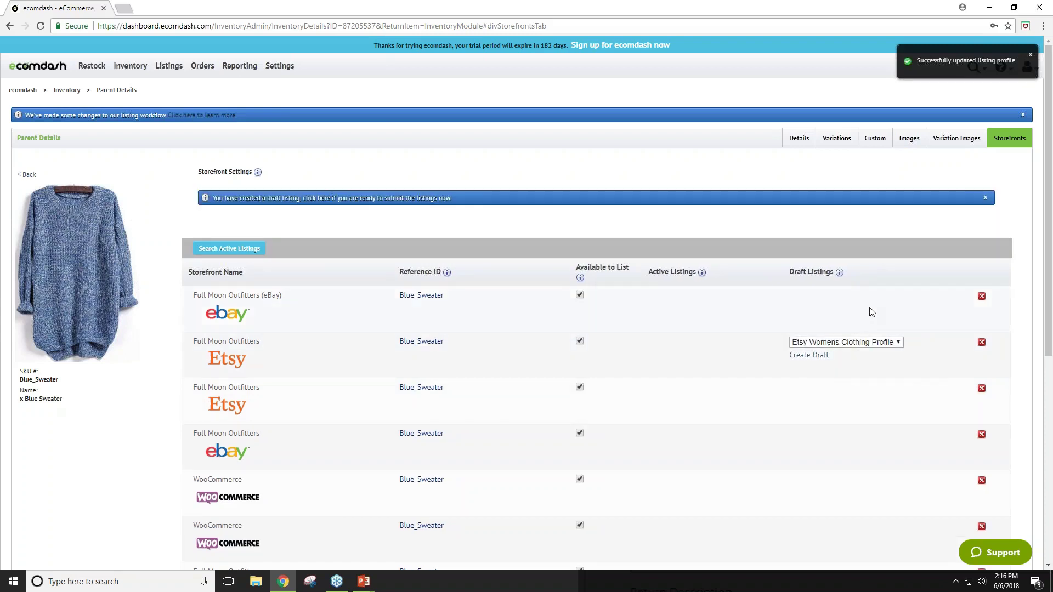
Open the Blue_Sweater Etsy draft from the draft listings and examine its filled-in listing details
left_click(409, 204)
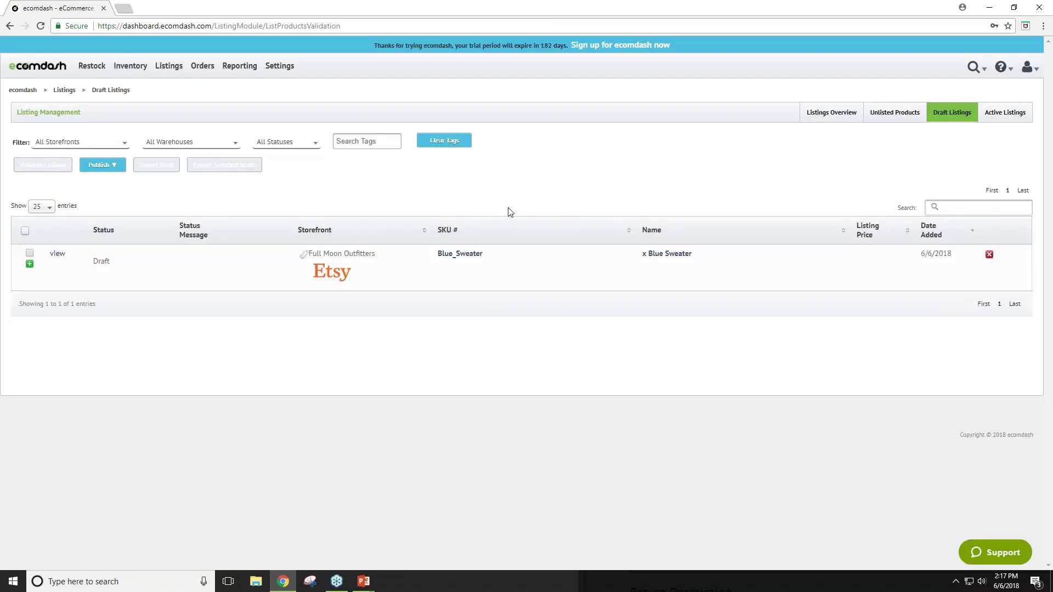
left_click(57, 253)
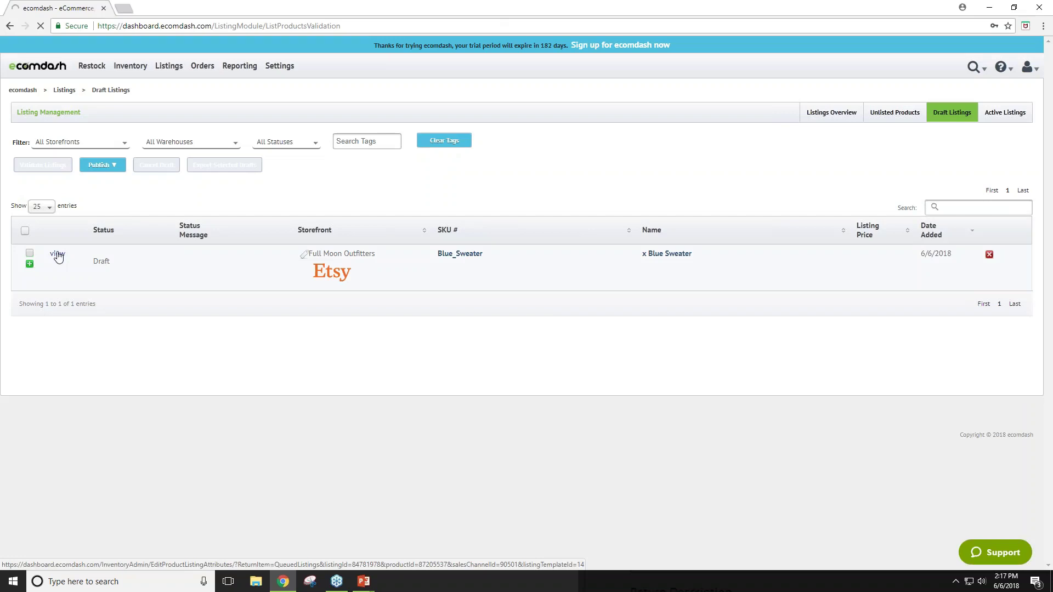
mouse_move(136, 237)
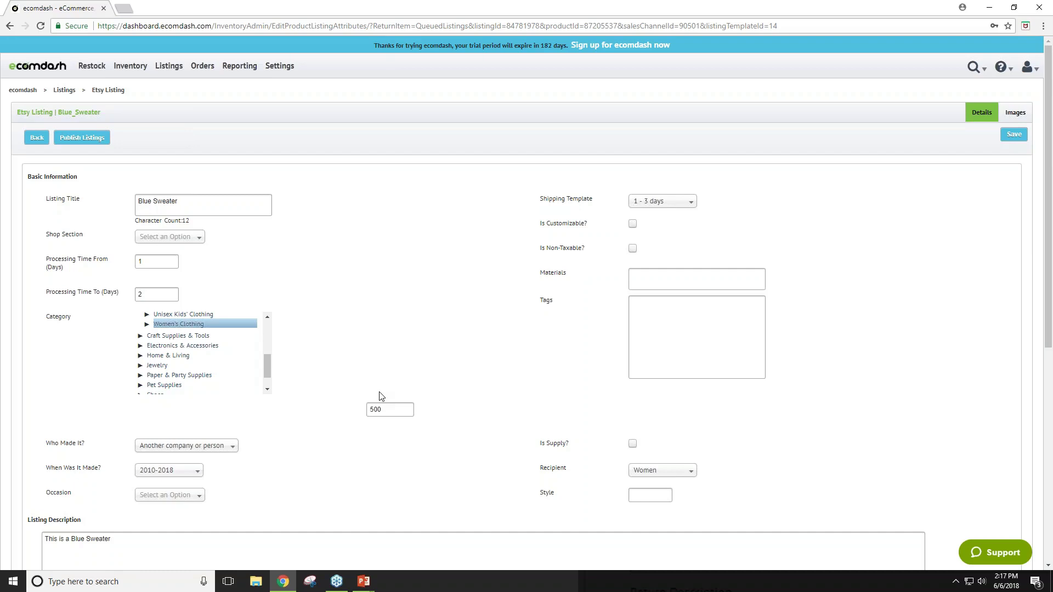
Switch to the PowerPoint slideshow and advance to the Creating Variation Listings slide
mouse_move(363, 580)
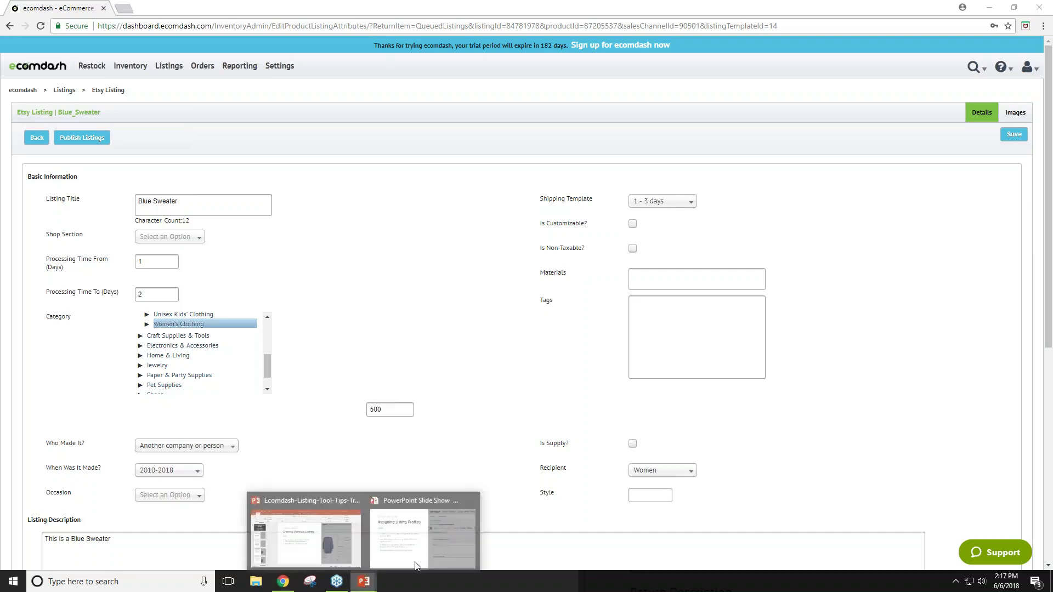
left_click(415, 565)
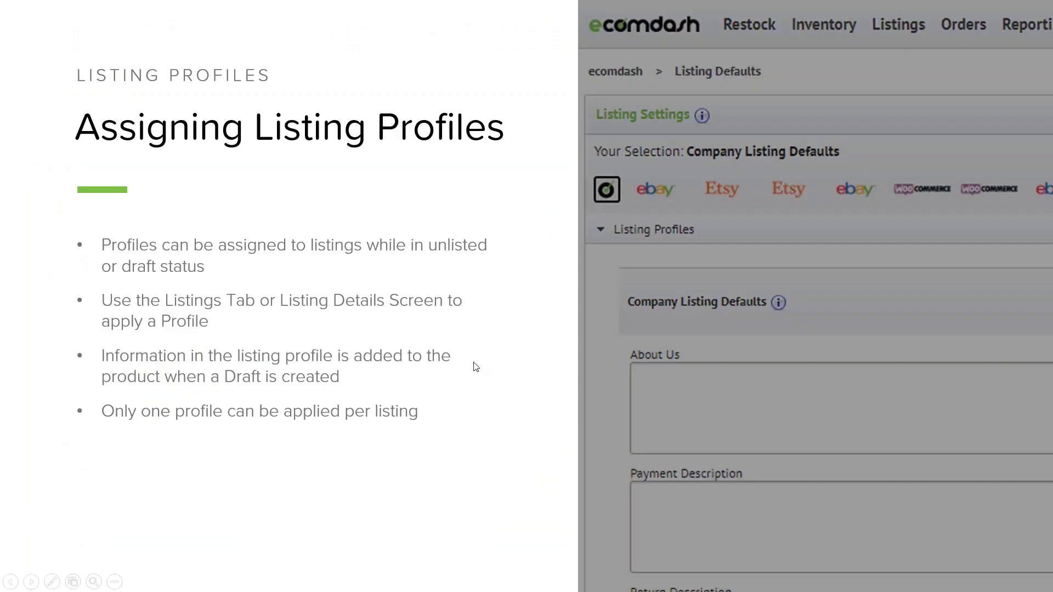
left_click(500, 366)
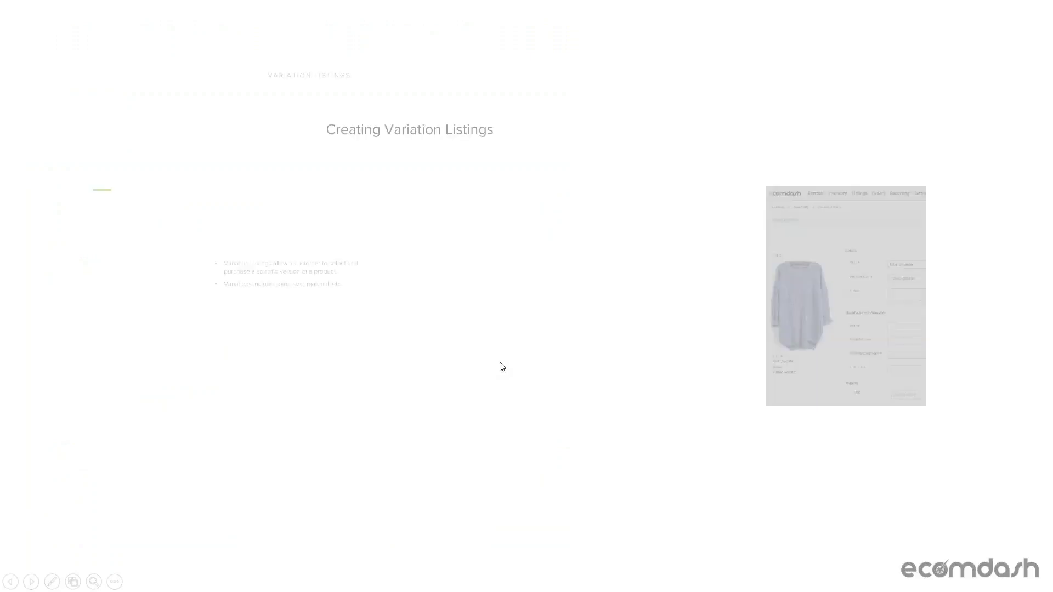
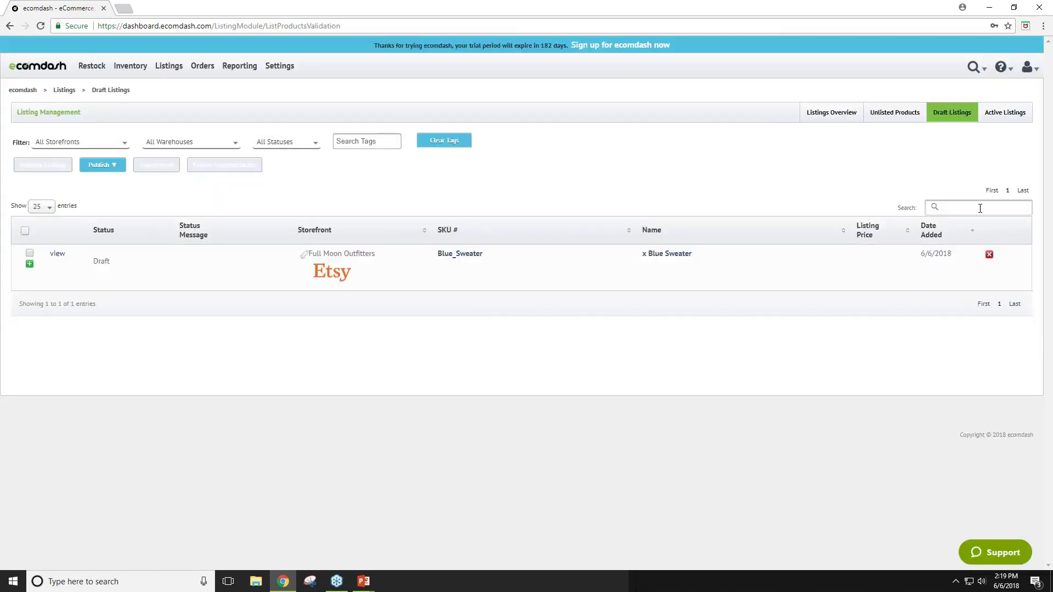
Remove the Blue_Sweater Etsy draft listing and open the Unlisted Products page
left_click(988, 254)
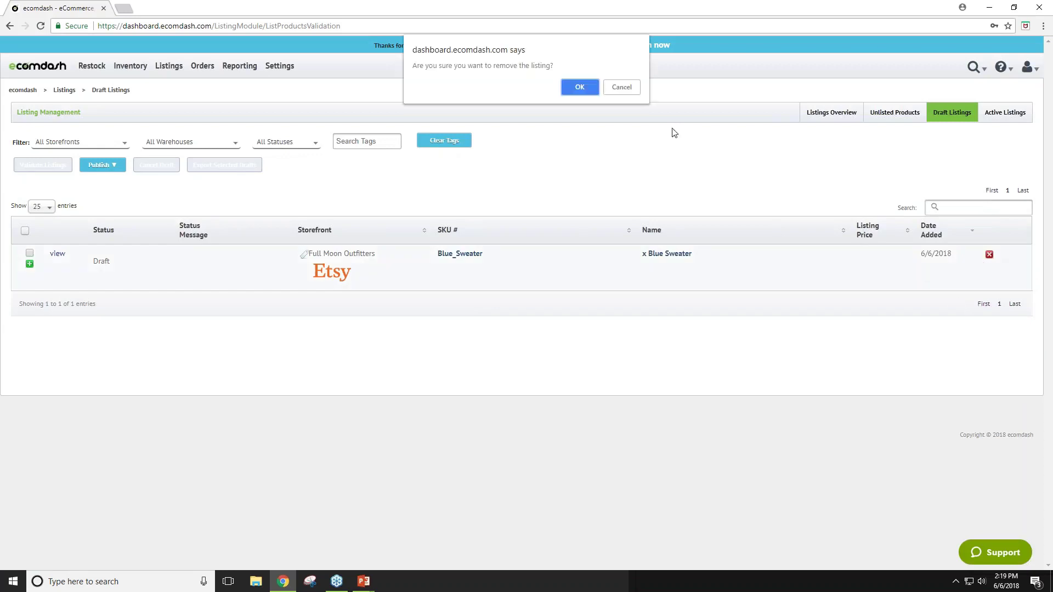
left_click(578, 87)
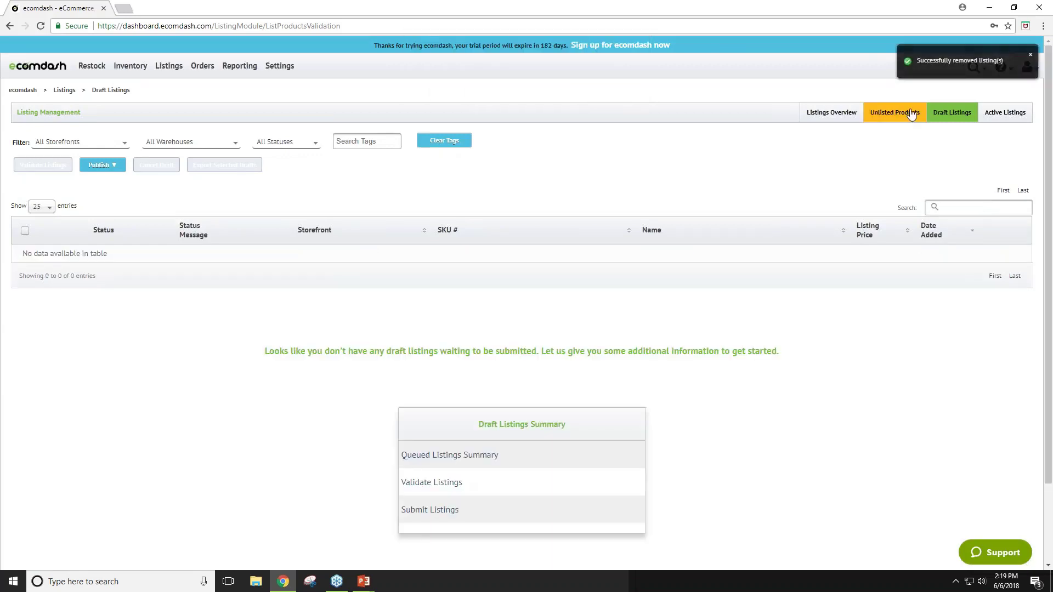
left_click(911, 113)
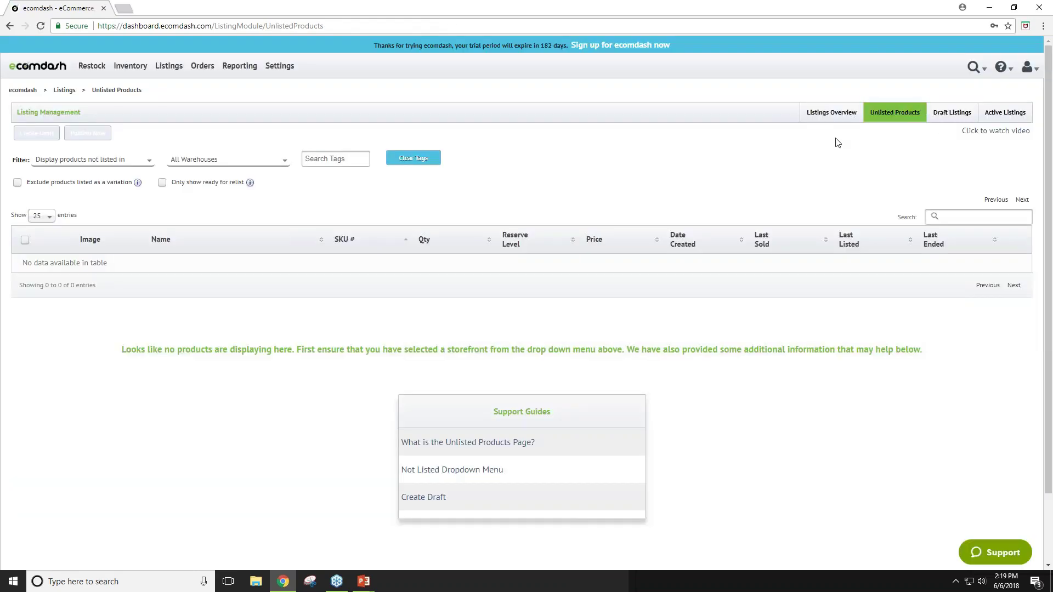
Show products not listed in Full Moon Outfitters, search them for "sweater", and select the x Blue Sweater parent
left_click(84, 160)
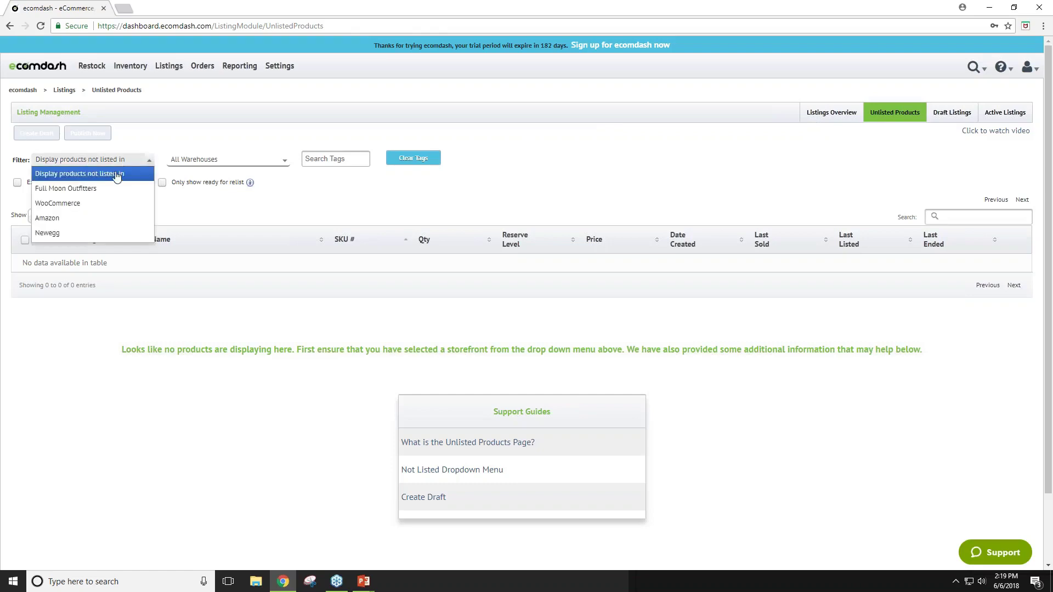
left_click(82, 188)
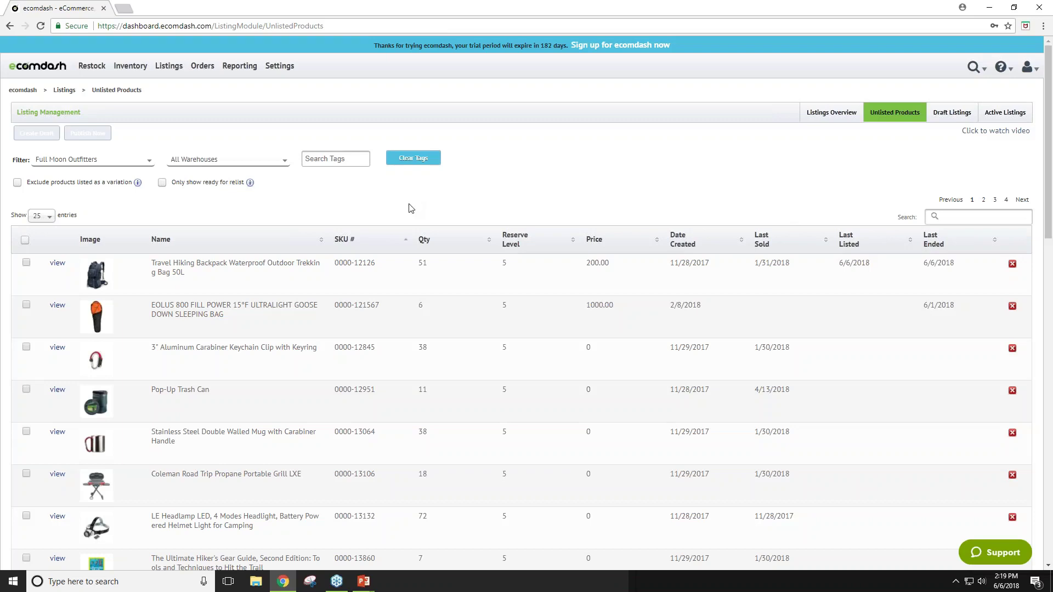
type("sweater")
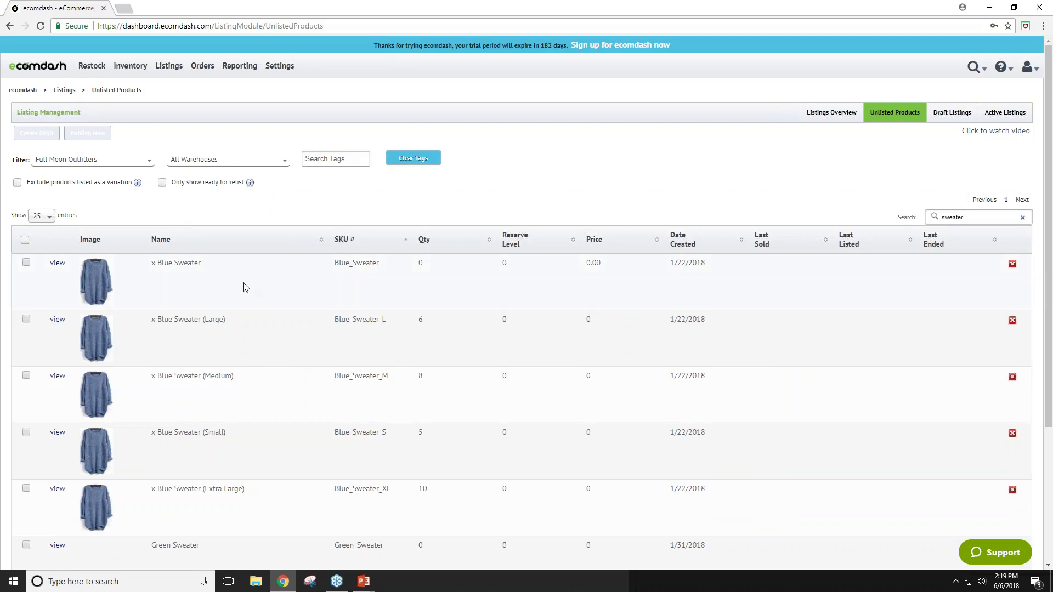
scroll(260, 282, "down", 1)
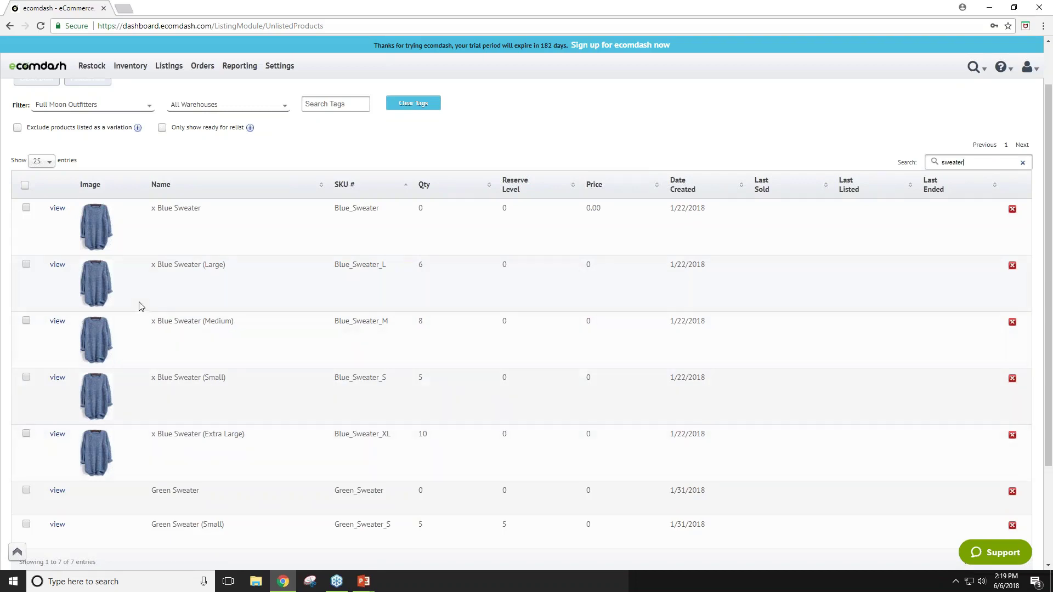
left_click(26, 209)
left_click(26, 264)
left_click(25, 320)
left_click(26, 378)
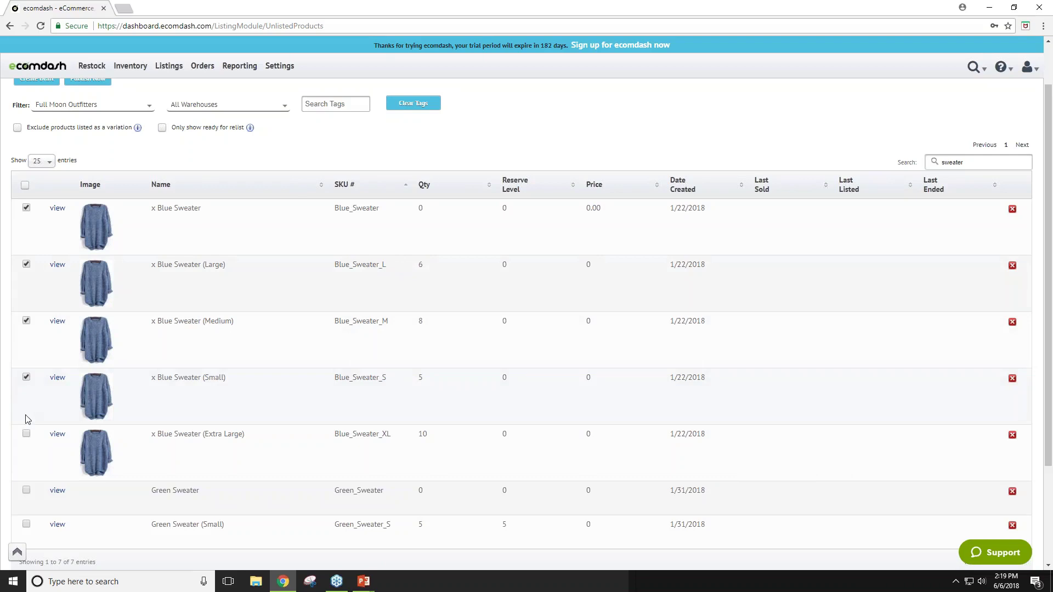
left_click(26, 434)
left_click(26, 265)
left_click(27, 321)
left_click(26, 378)
left_click(27, 434)
left_click(26, 264)
left_click(26, 321)
left_click(27, 265)
left_click(27, 321)
Create a draft listing for the selected x Blue Sweater parent and open the Draft Listings page
scroll(48, 217, "up", 1)
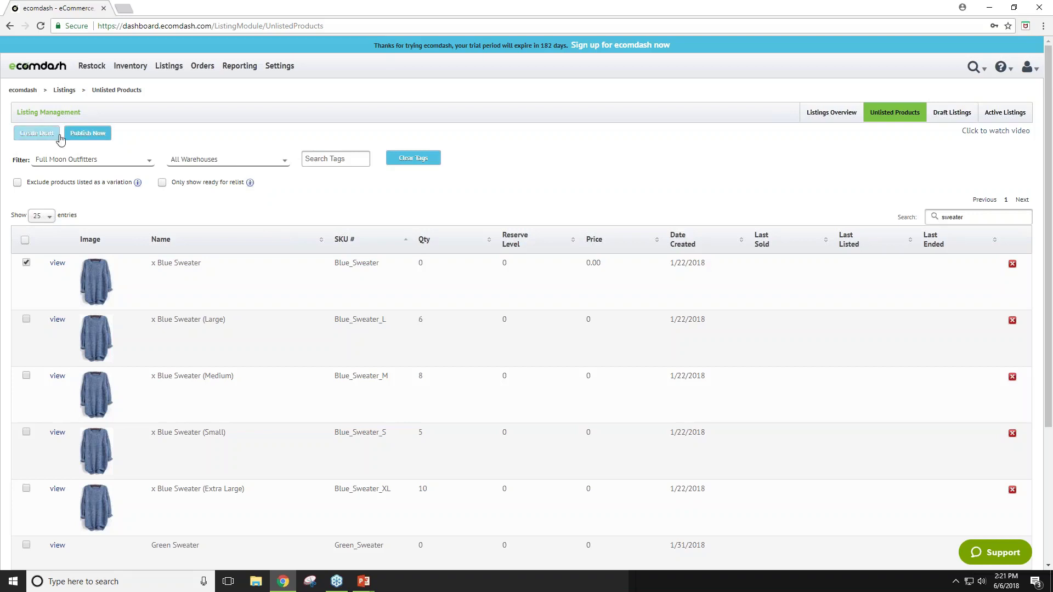
left_click(37, 134)
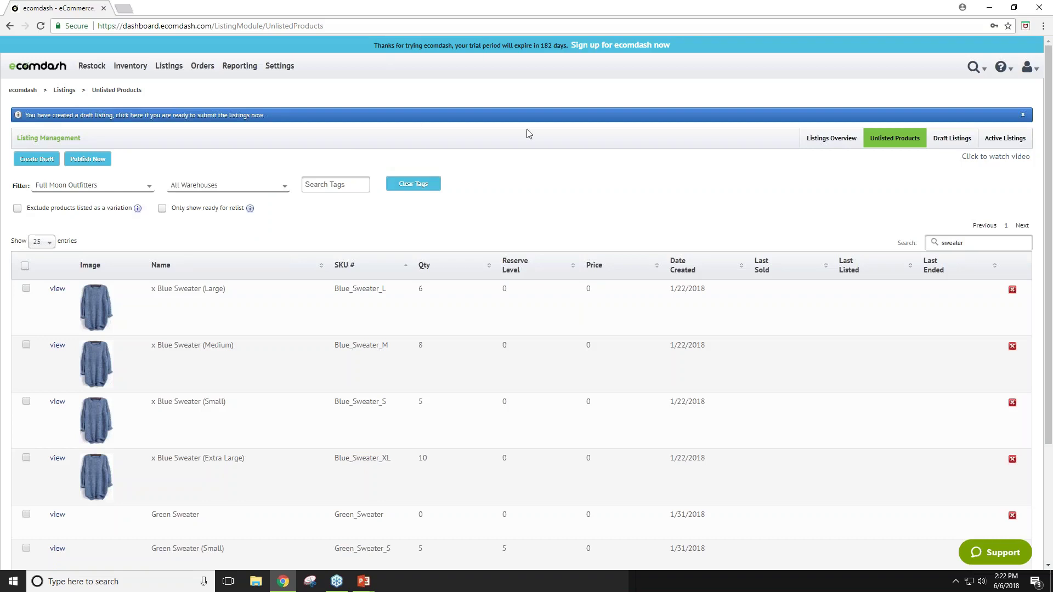
left_click(944, 142)
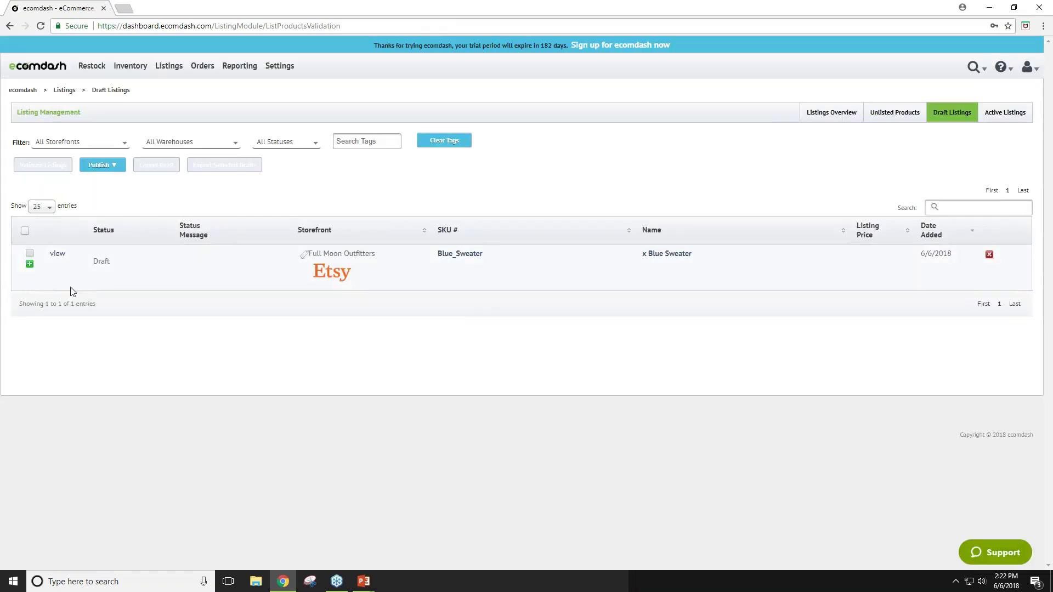
Select the Blue_Sweater Etsy draft, validate it, and publish the selected listing
left_click(30, 254)
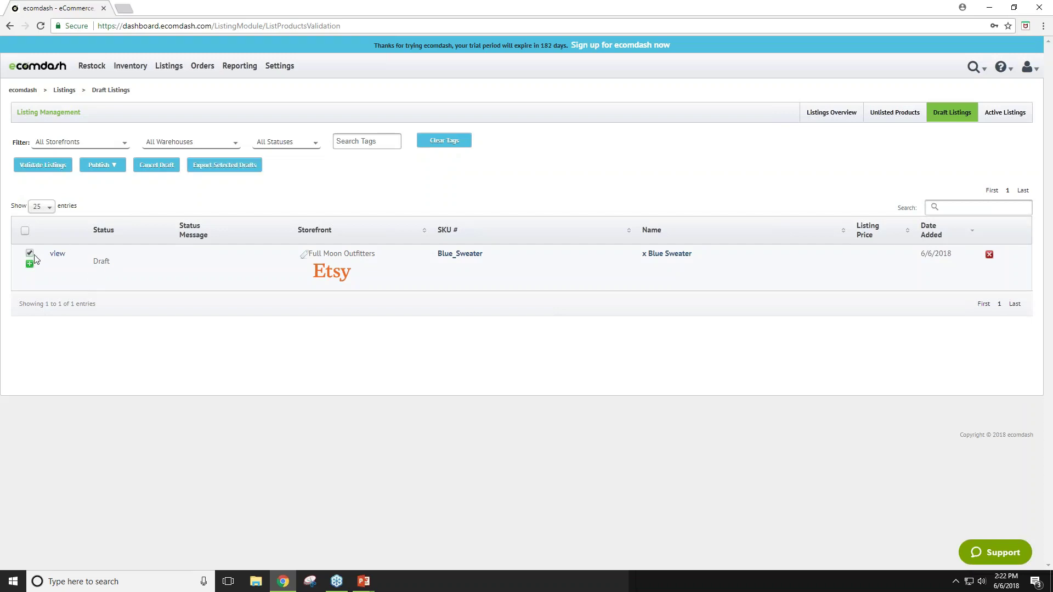
left_click(46, 165)
left_click(109, 167)
left_click(104, 180)
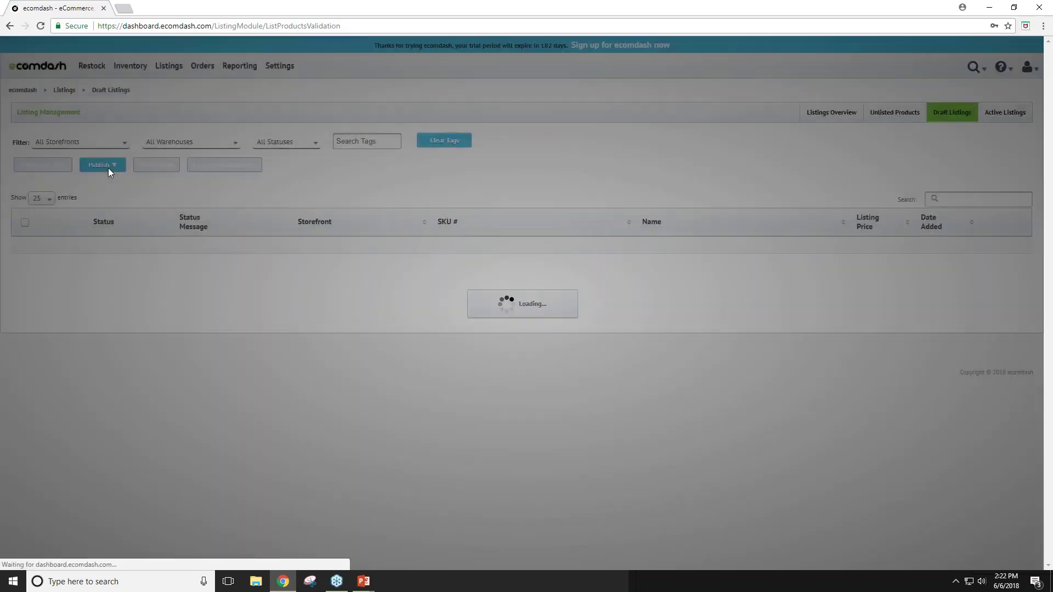
left_click(109, 170)
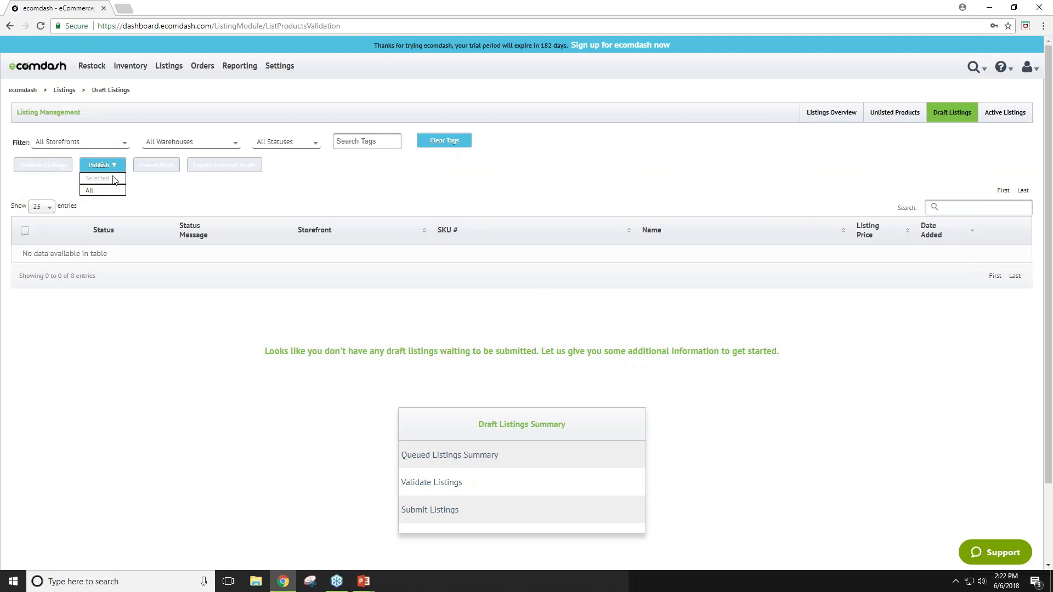
Switch back to the PowerPoint slideshow on the Creating Variation Listings slide
left_click(365, 582)
mouse_move(366, 582)
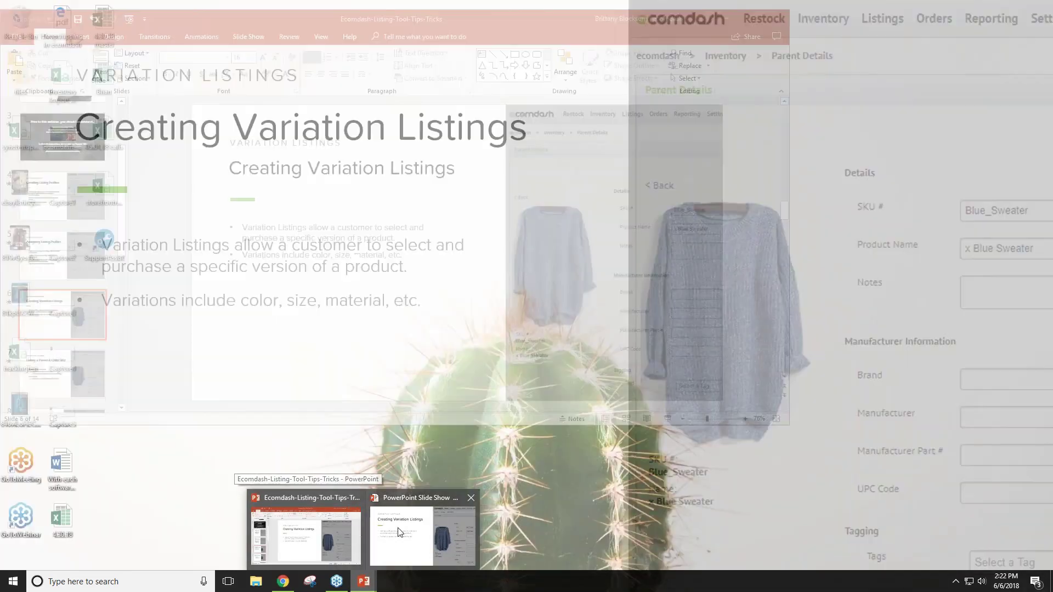
mouse_move(400, 531)
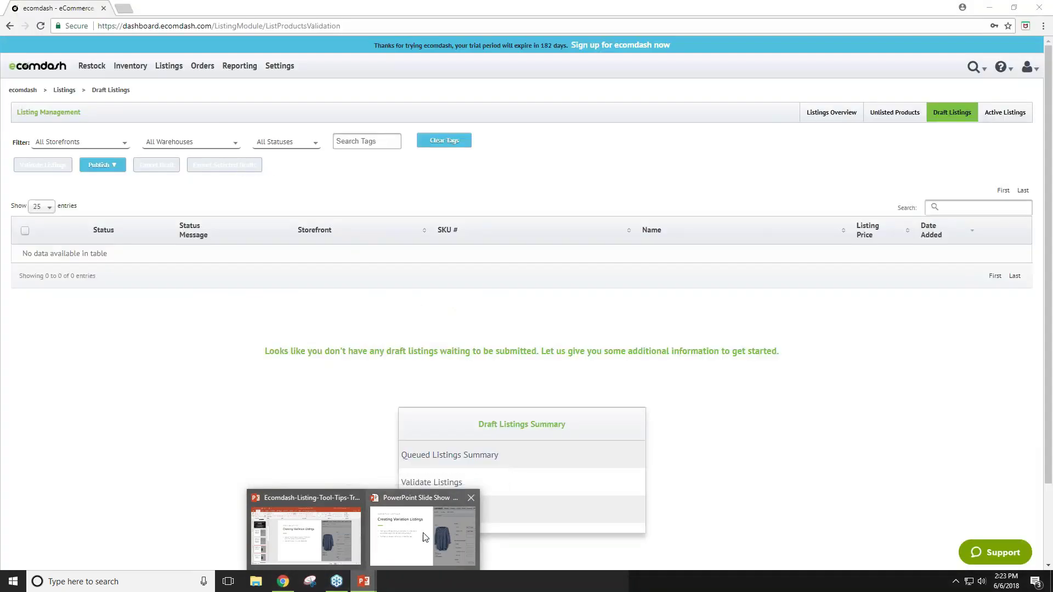
left_click(443, 552)
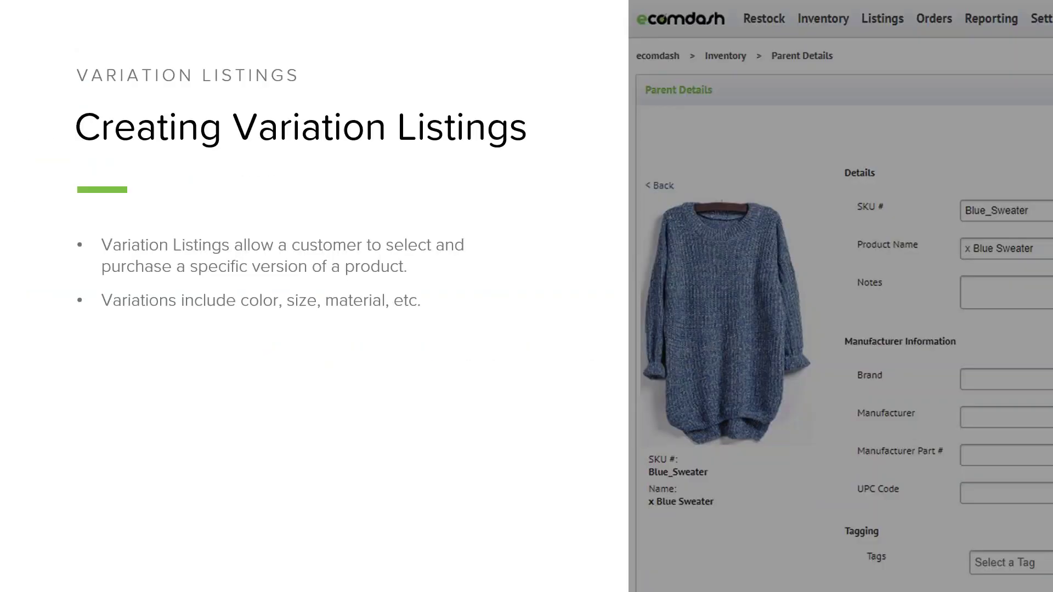
Advance the slideshow to the Listing a Parent & Child SKU slide
left_click(465, 369)
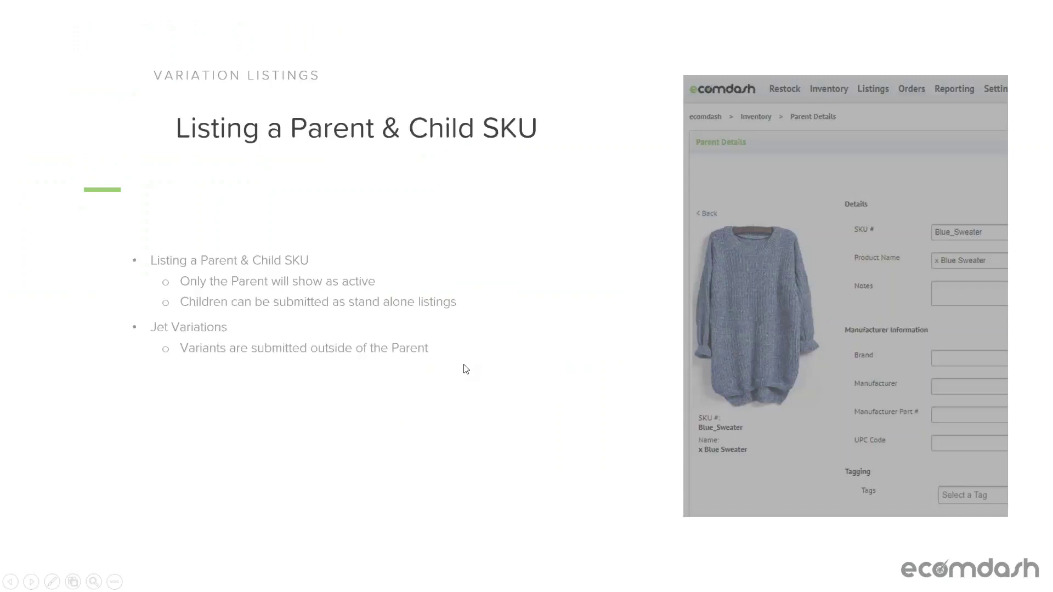
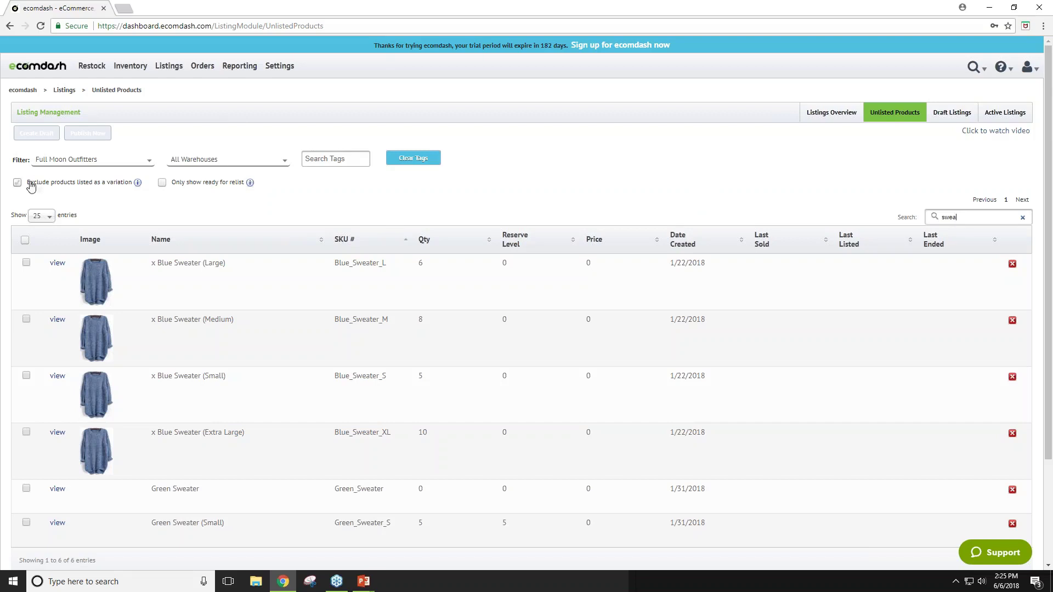
Exclude products listed as a variation and search the unlisted products for "swe"
left_click(17, 182)
key("ctrl+a")
key("BackSpace")
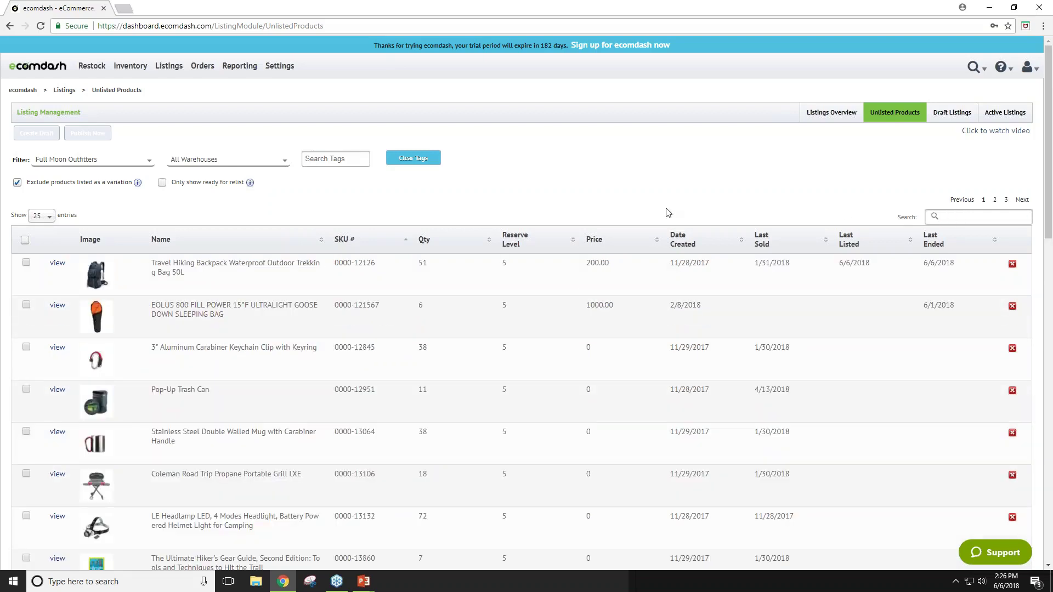
type("sw")
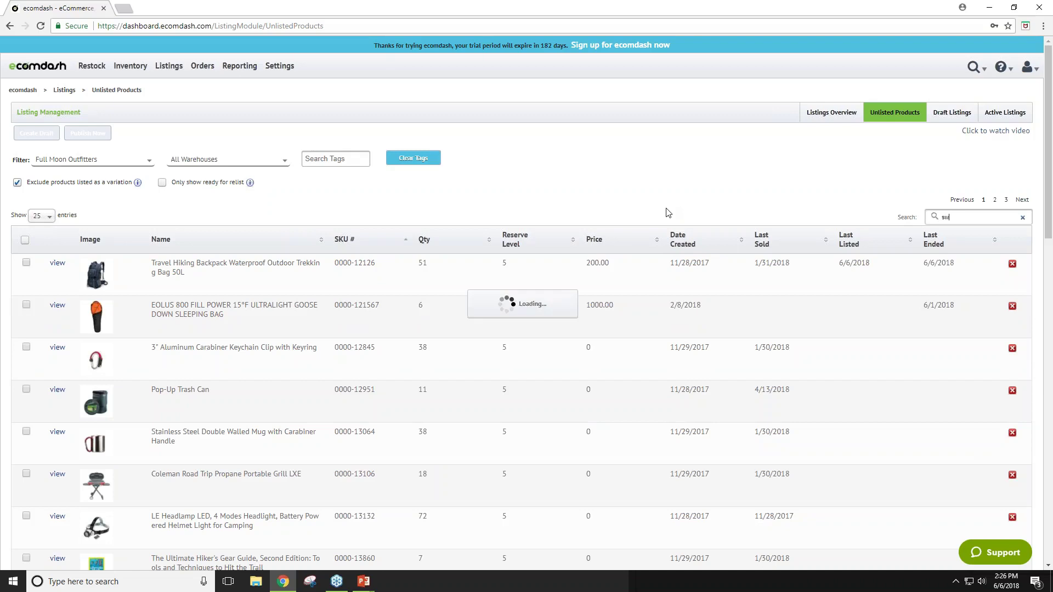
type("e")
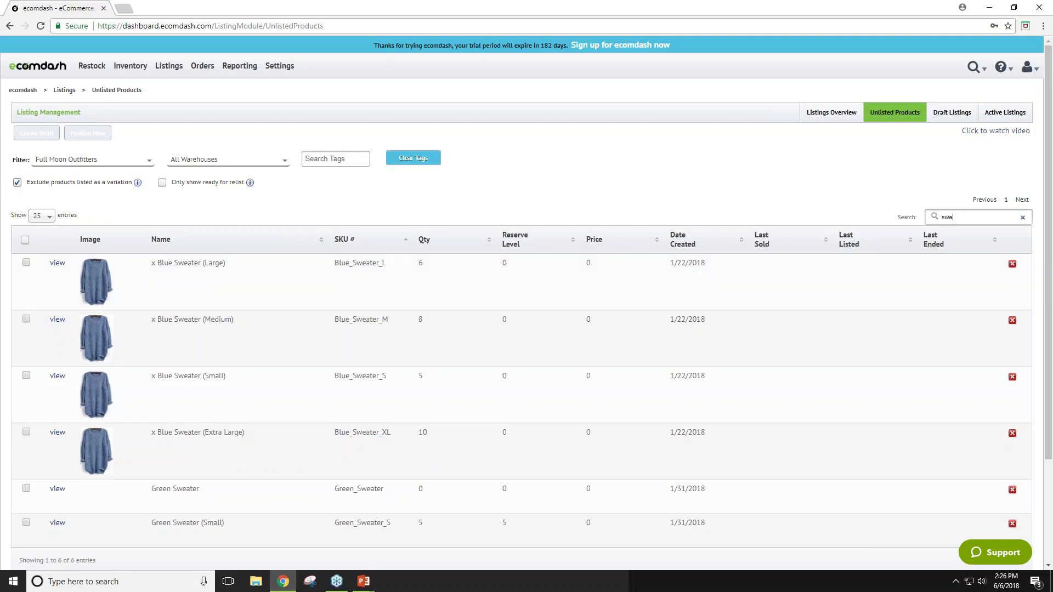
Switch to the PowerPoint slideshow and advance it to the Listing in Bulk slide
mouse_move(364, 581)
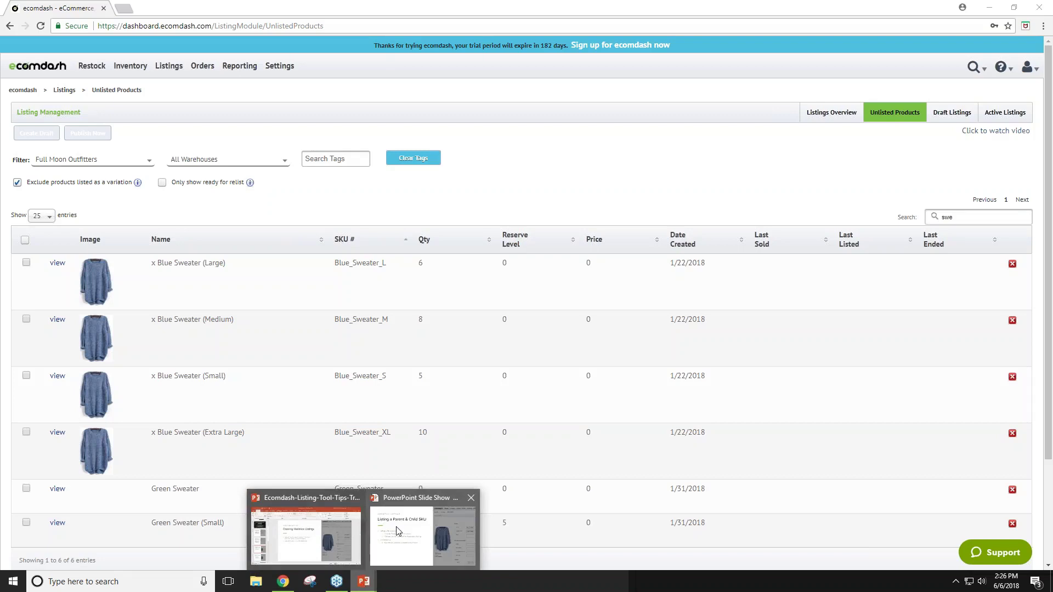
left_click(420, 537)
left_click(557, 403)
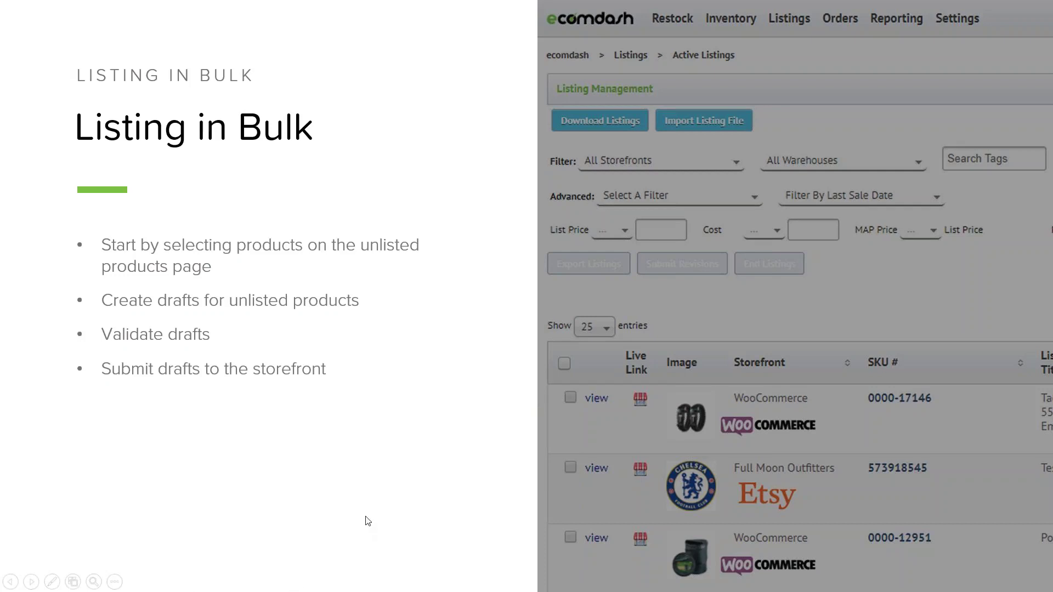
Switch back to ecomdash in Chrome and remove the search term and the variation exclusion from the unlisted products
key("super")
left_click(283, 581)
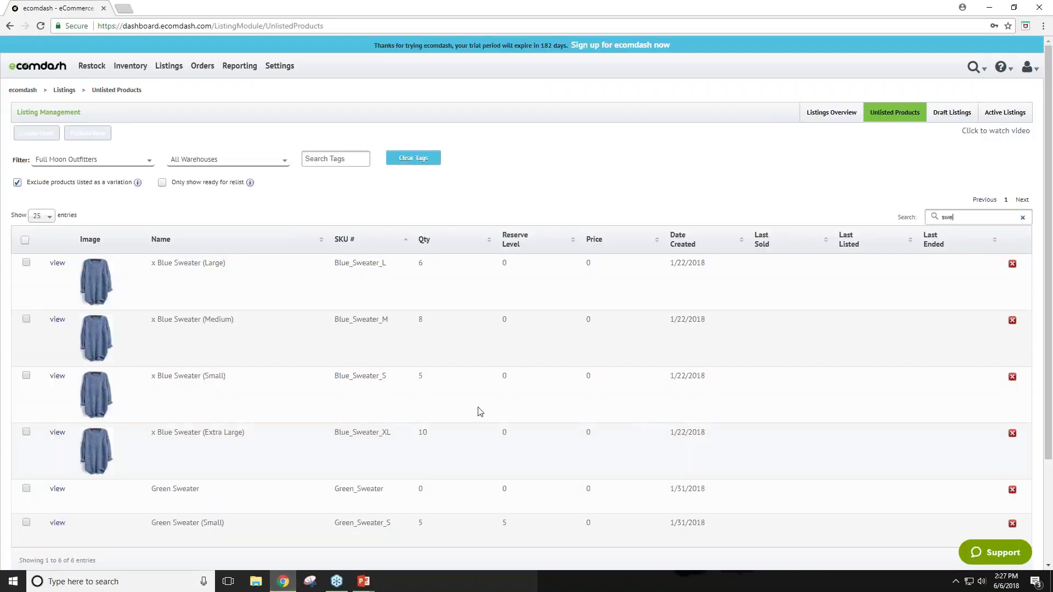
double_click(946, 217)
key("BackSpace")
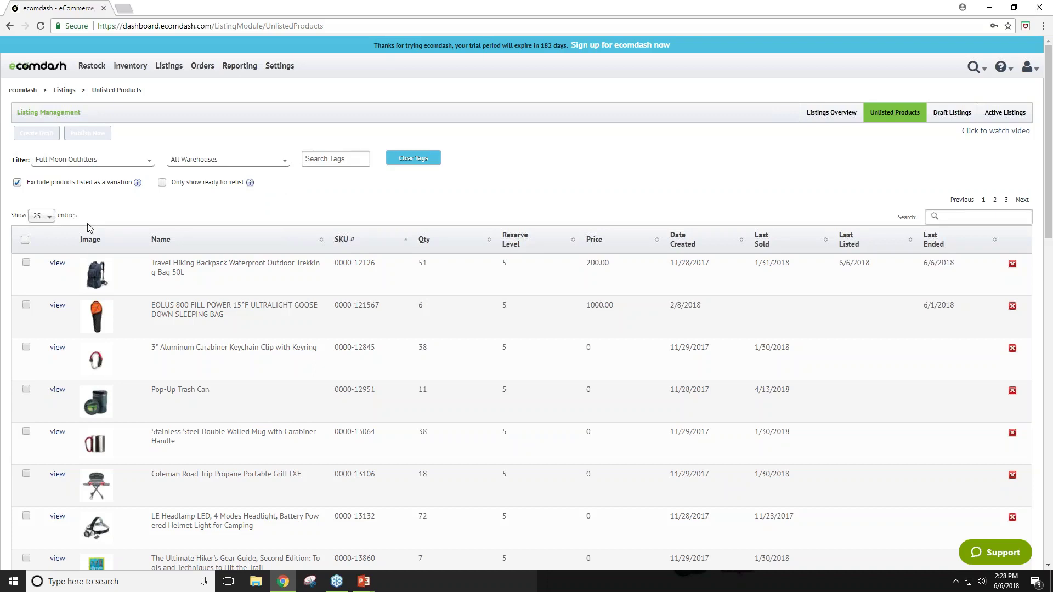
left_click(18, 183)
Show 500 unlisted products per page, look through the full list, and return to 25 entries per page
left_click(41, 216)
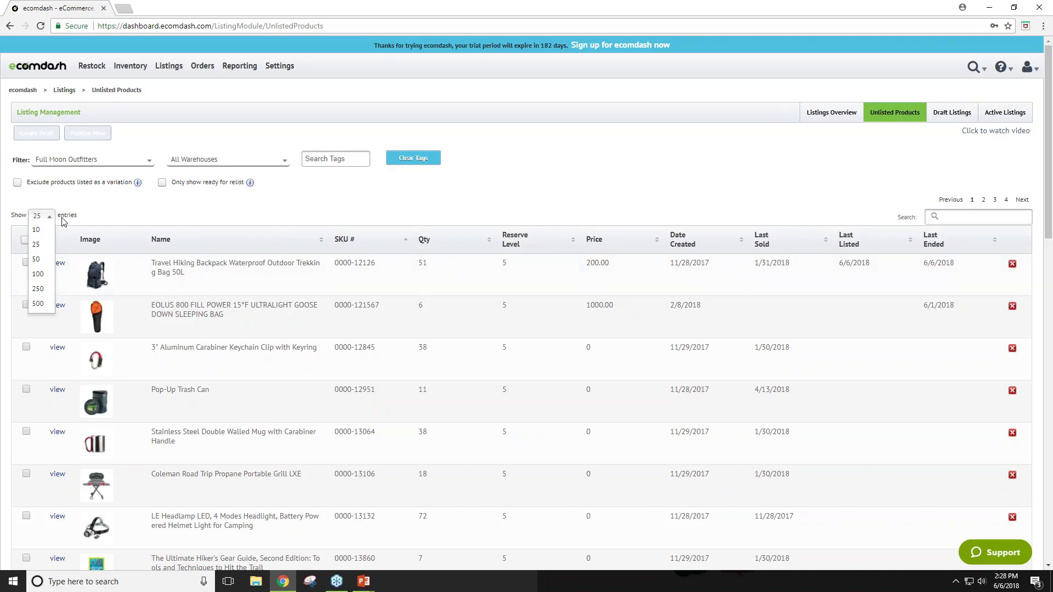
left_click(40, 303)
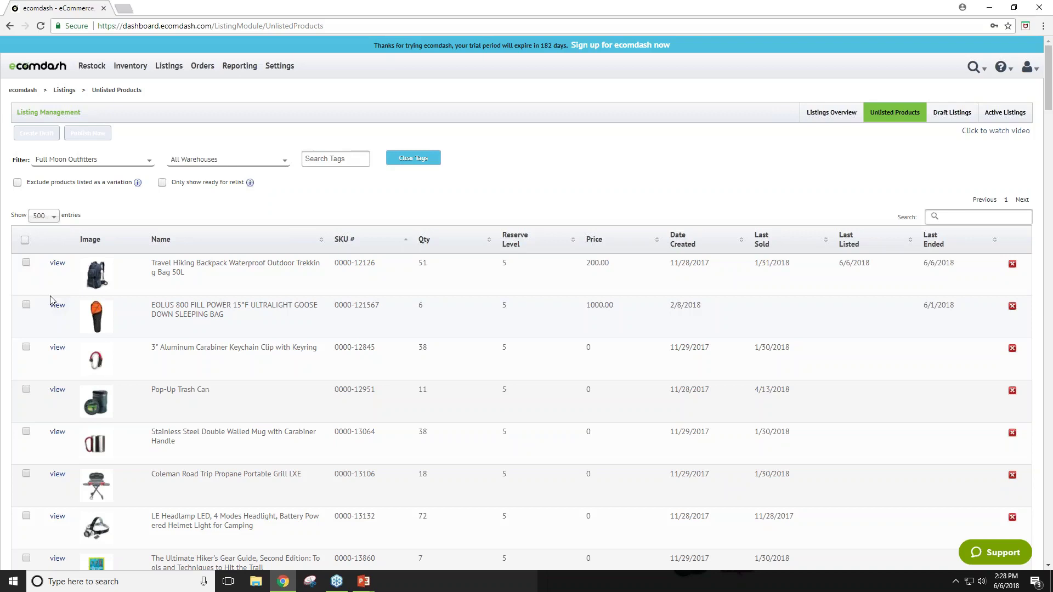
scroll(414, 174, "down", 2)
scroll(414, 174, "down", 20)
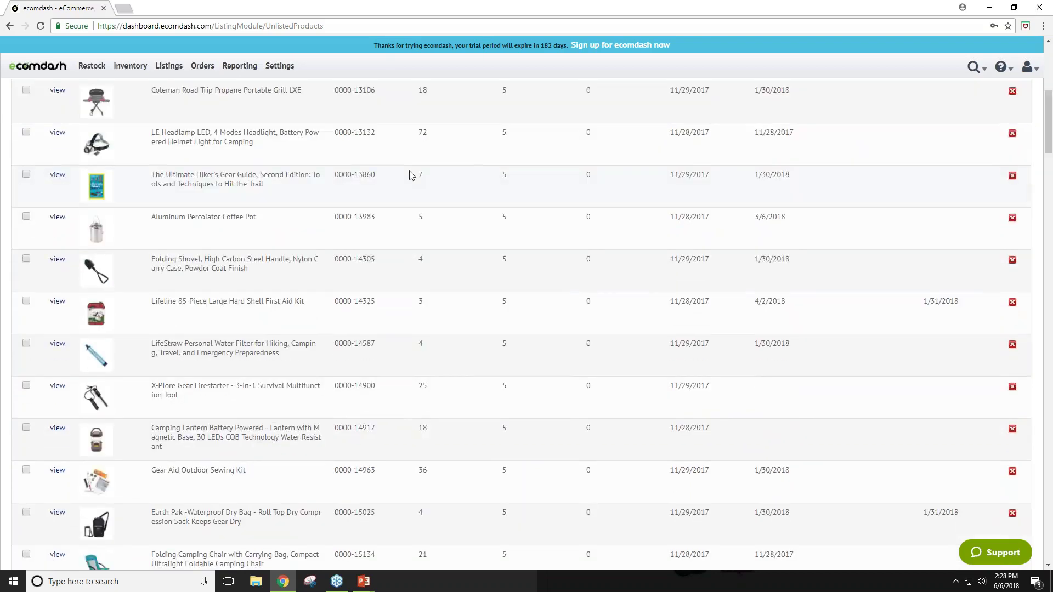
scroll(404, 182, "down", 20)
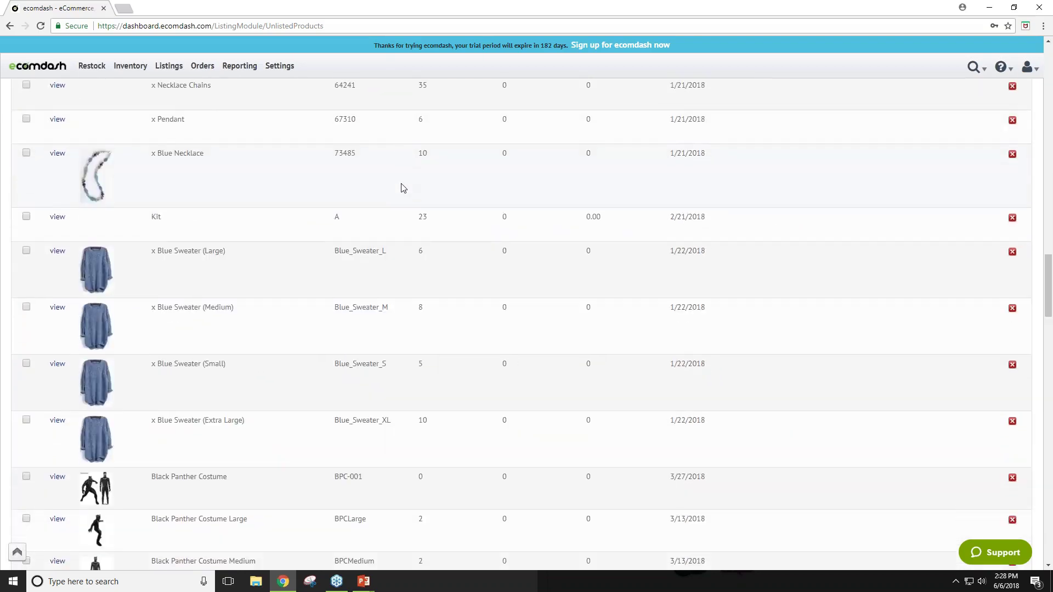
scroll(406, 200, "down", 20)
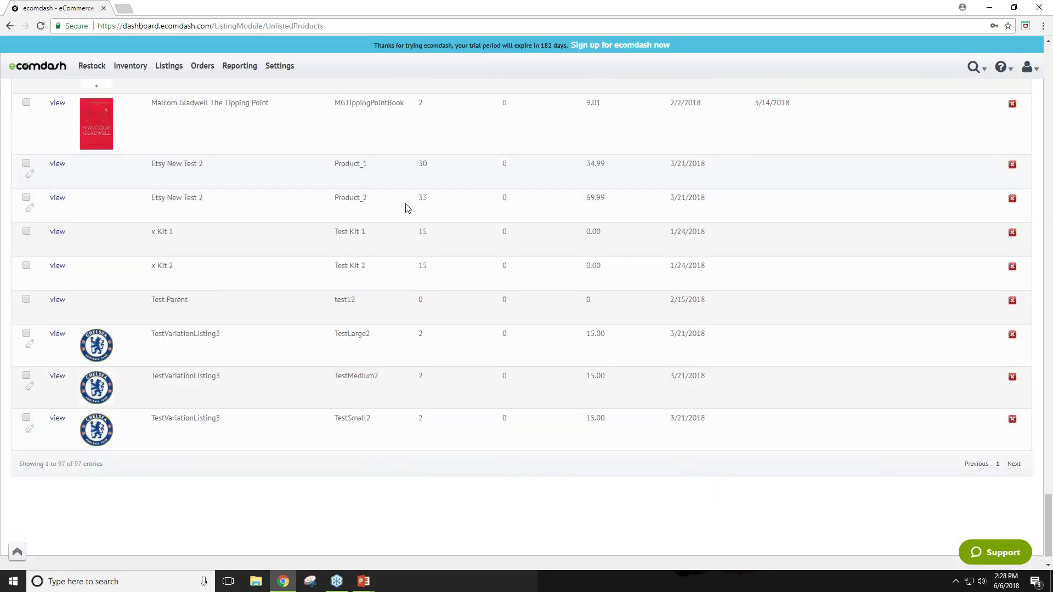
scroll(131, 460, "up", 20)
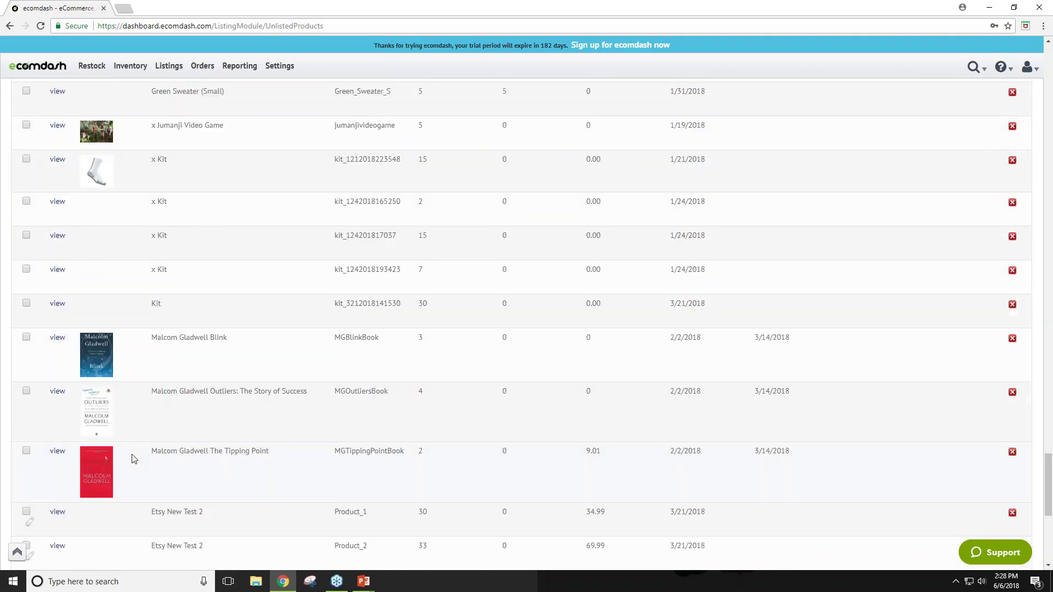
scroll(636, 272, "up", 20)
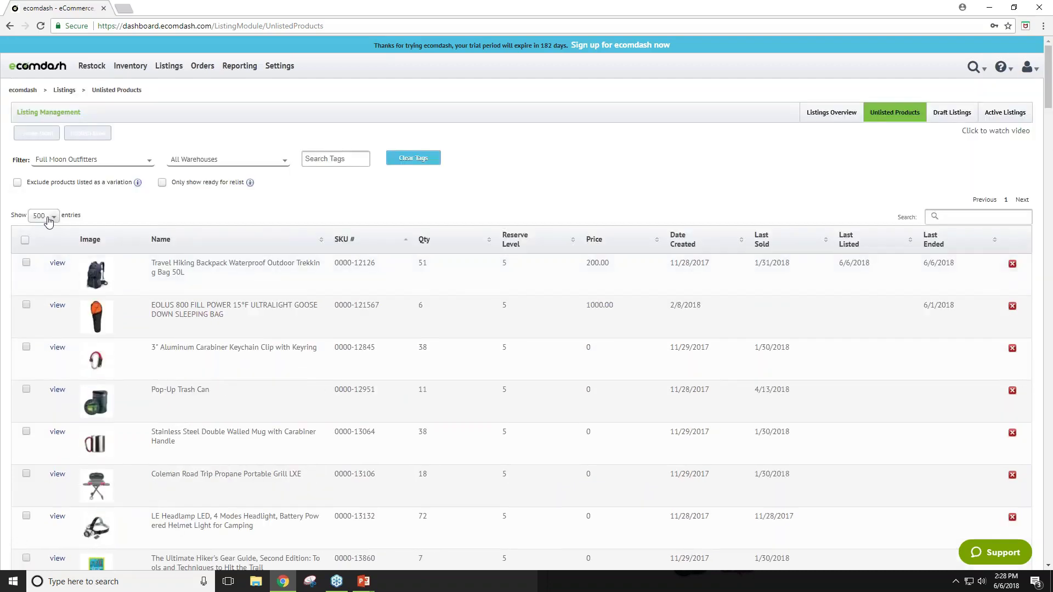
left_click(51, 219)
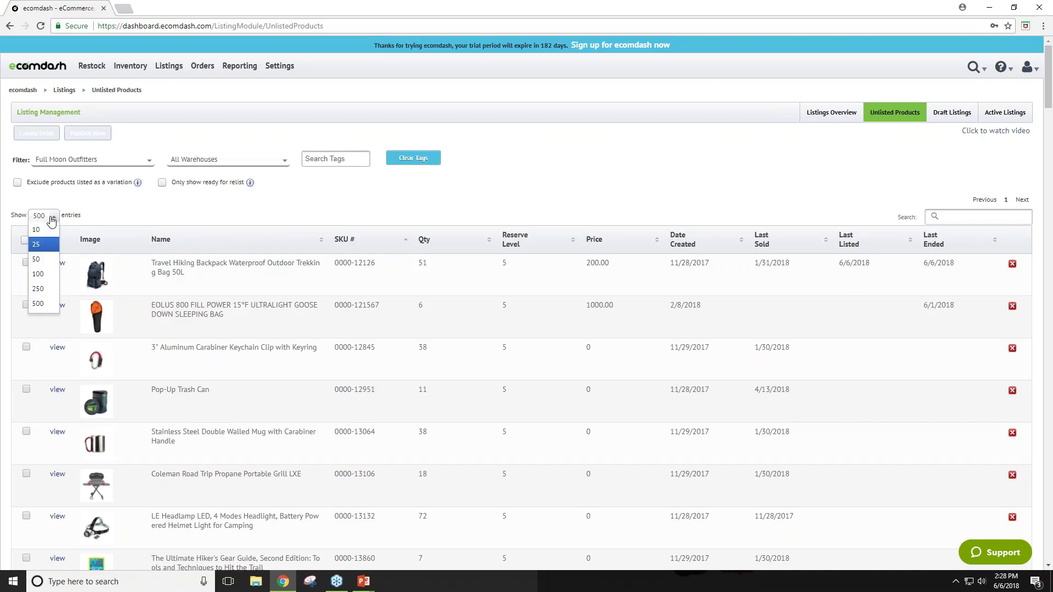
left_click(41, 244)
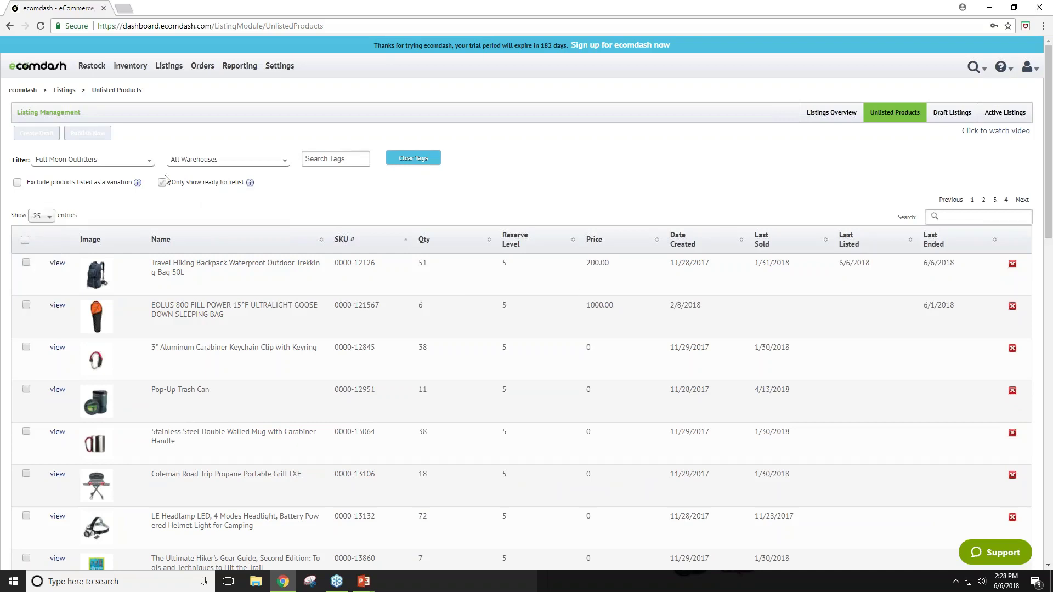
Select all unlisted products on the first page and create draft listings for them in Full Moon Outfitters
left_click(25, 240)
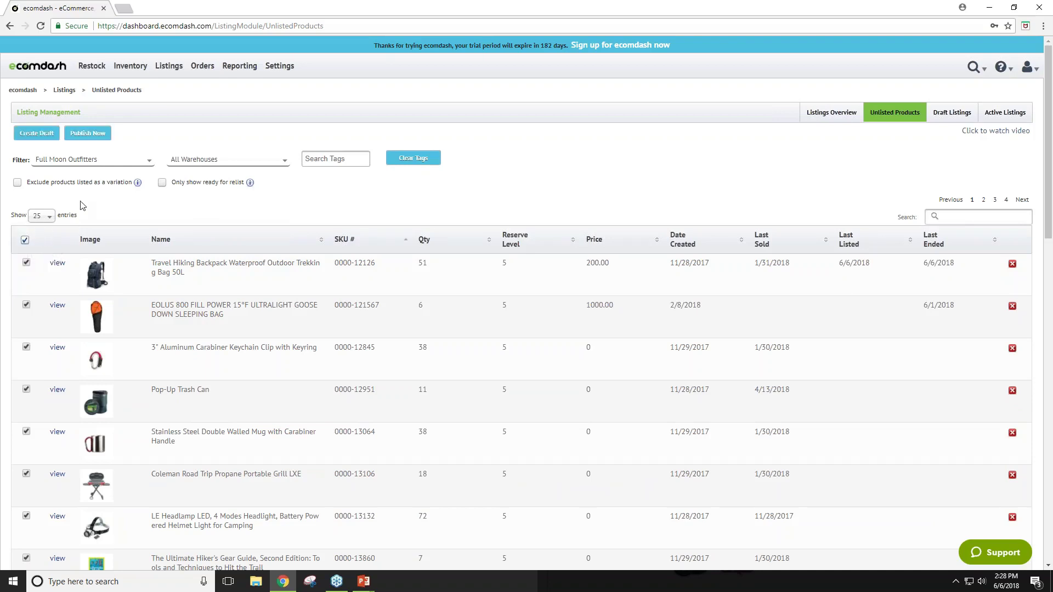
scroll(327, 189, "down", 1)
scroll(322, 203, "down", 14)
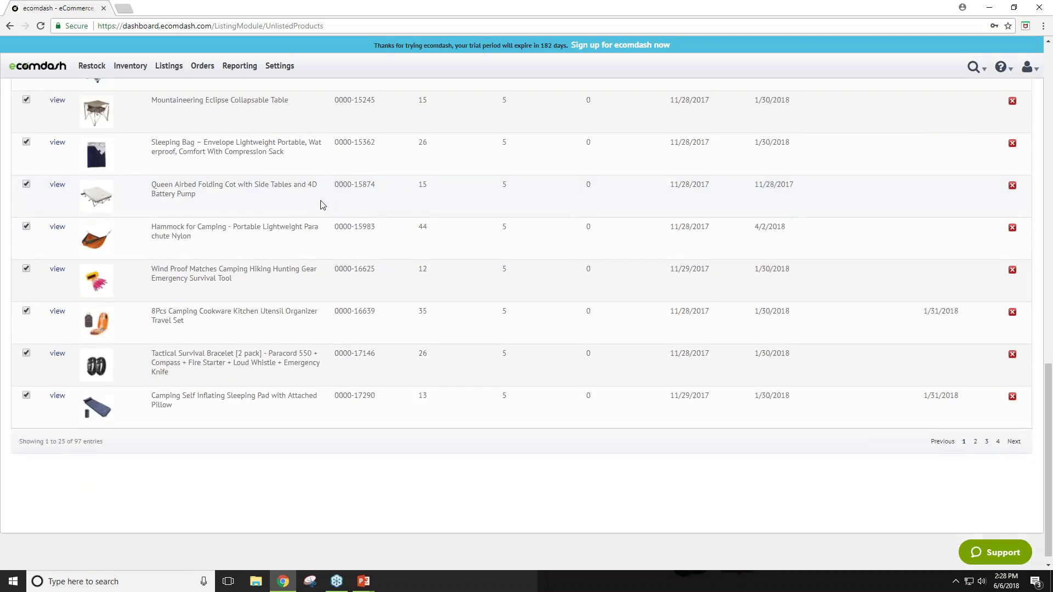
scroll(322, 203, "up", 15)
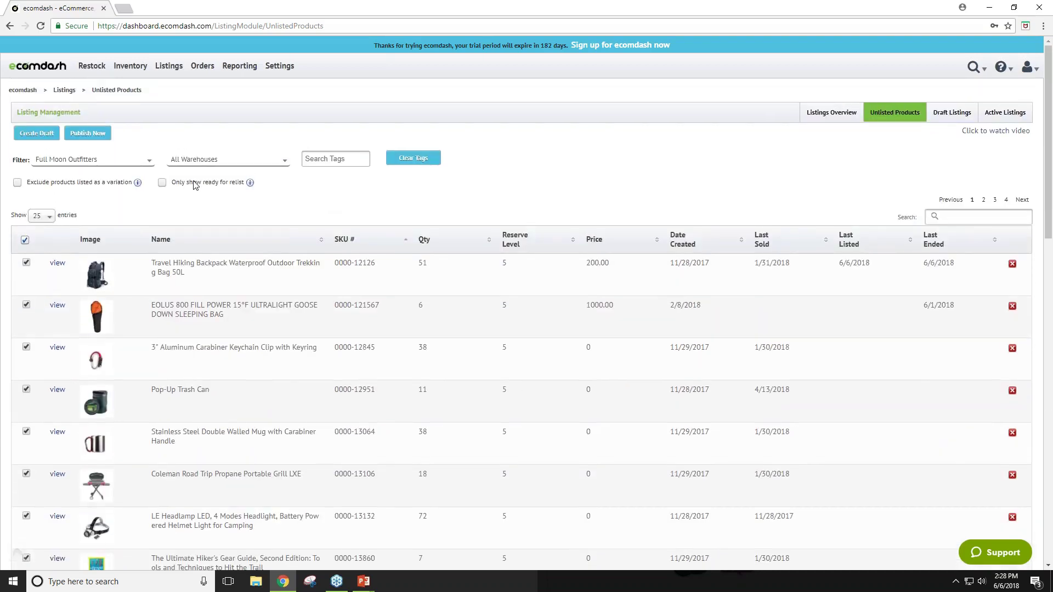
left_click(37, 138)
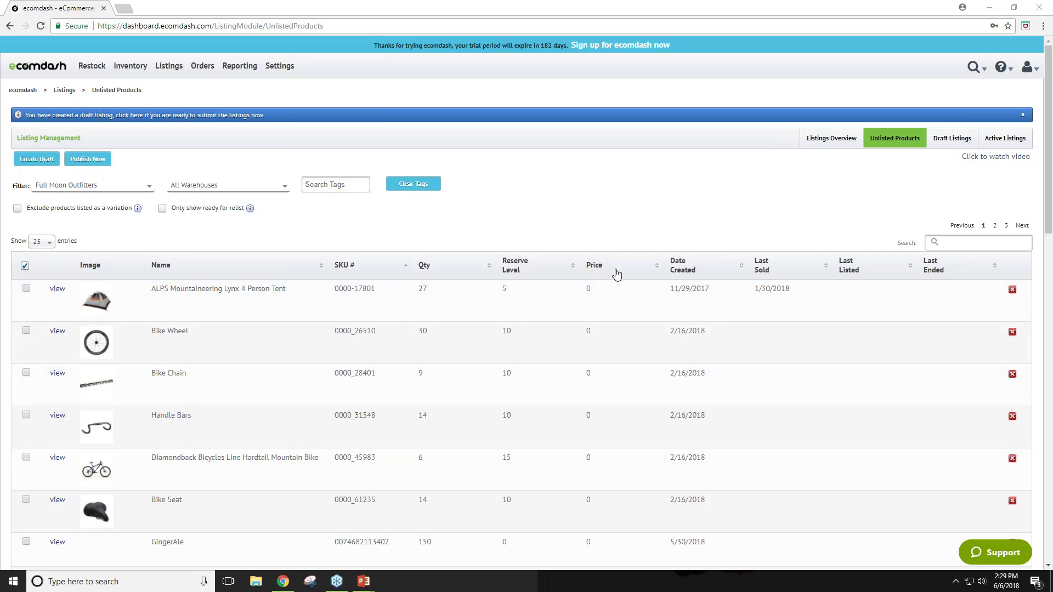
Switch the remaining unlisted products to 500 entries per page and back to 25, and select all on the page
left_click(48, 244)
left_click(38, 329)
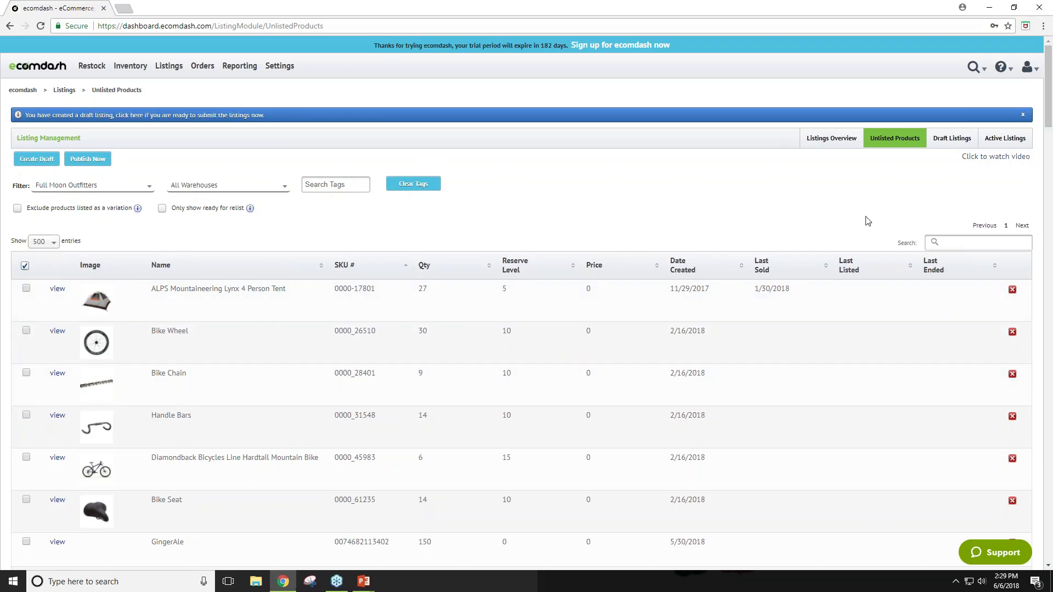
left_click(52, 244)
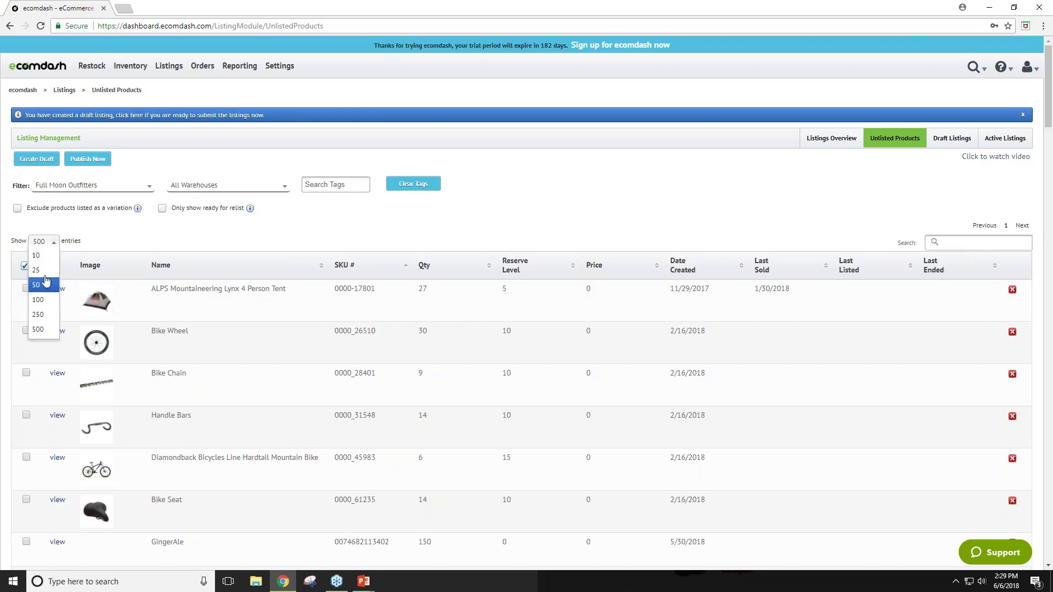
left_click(46, 277)
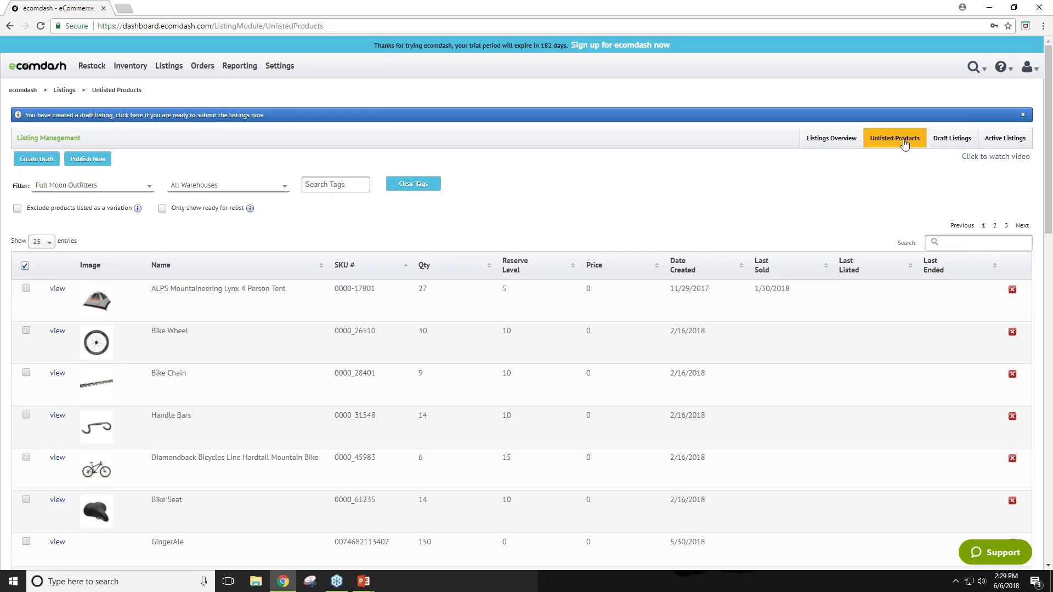
left_click(25, 266)
left_click(25, 266)
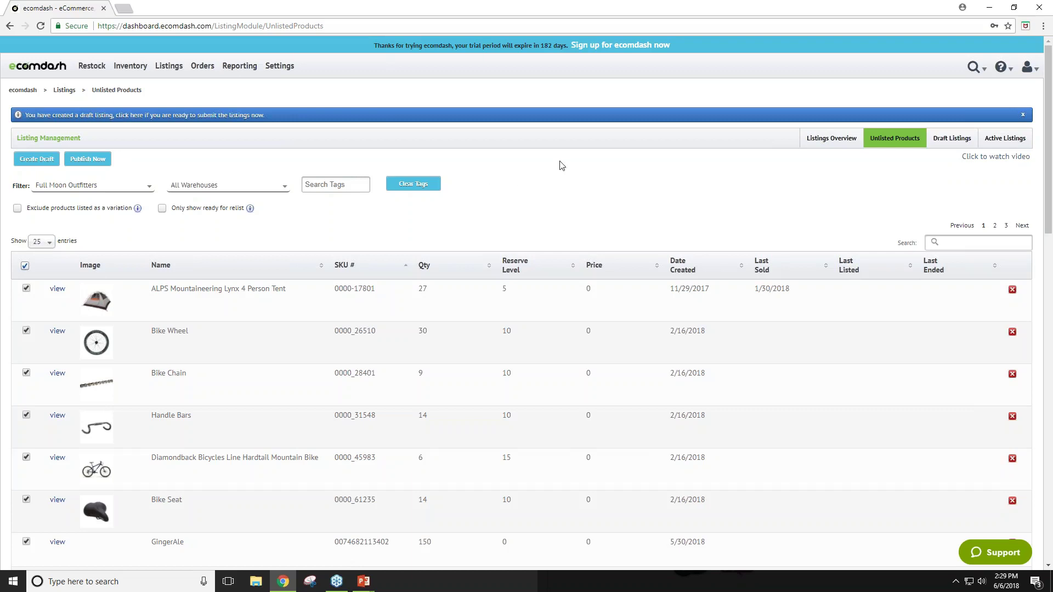
Open the draft listings, select all drafts on the page, and validate them
left_click(948, 143)
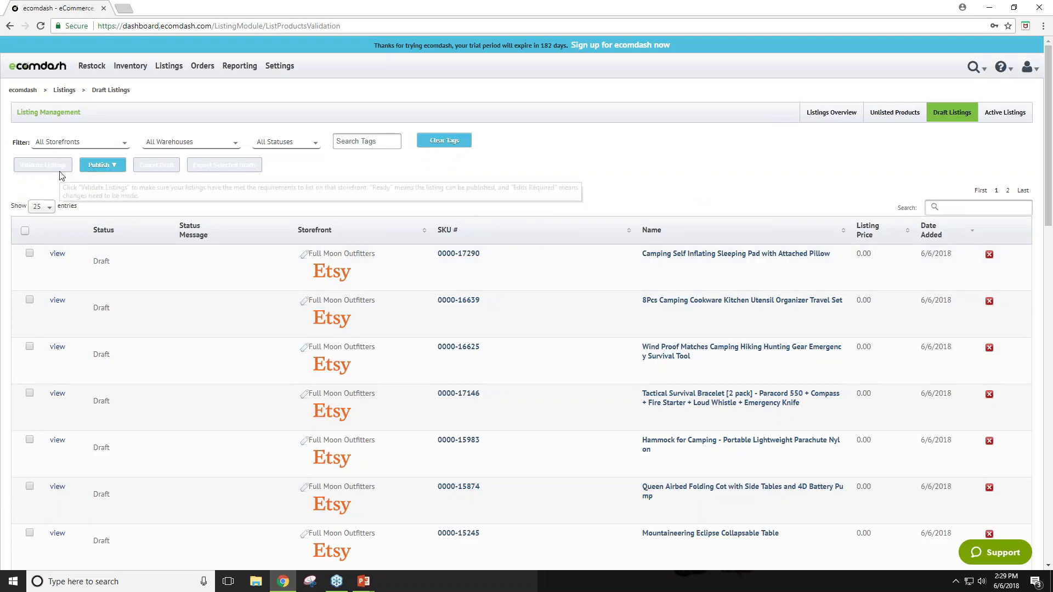
left_click(25, 230)
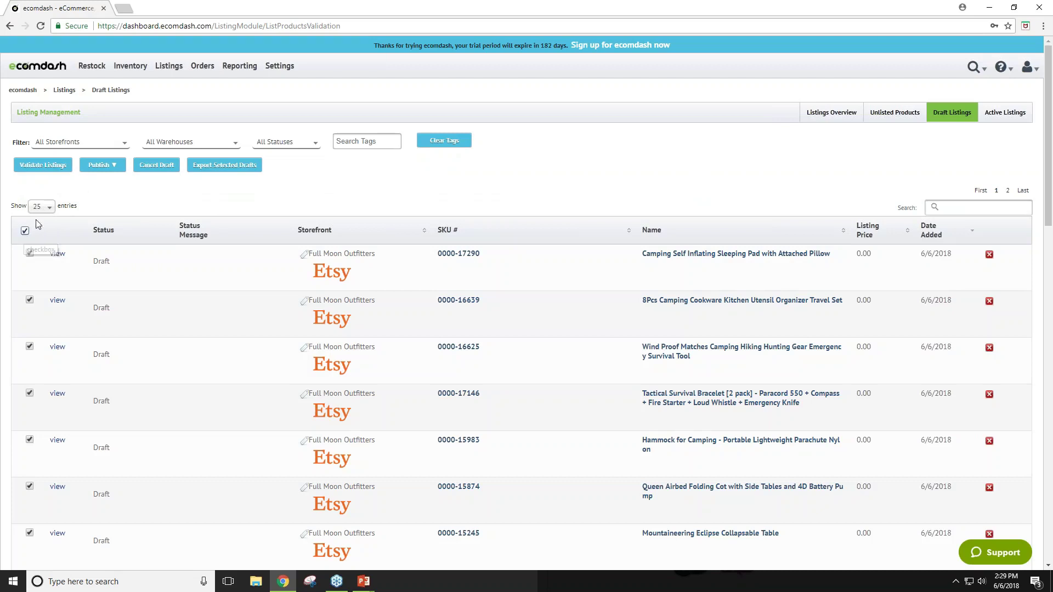
left_click(43, 165)
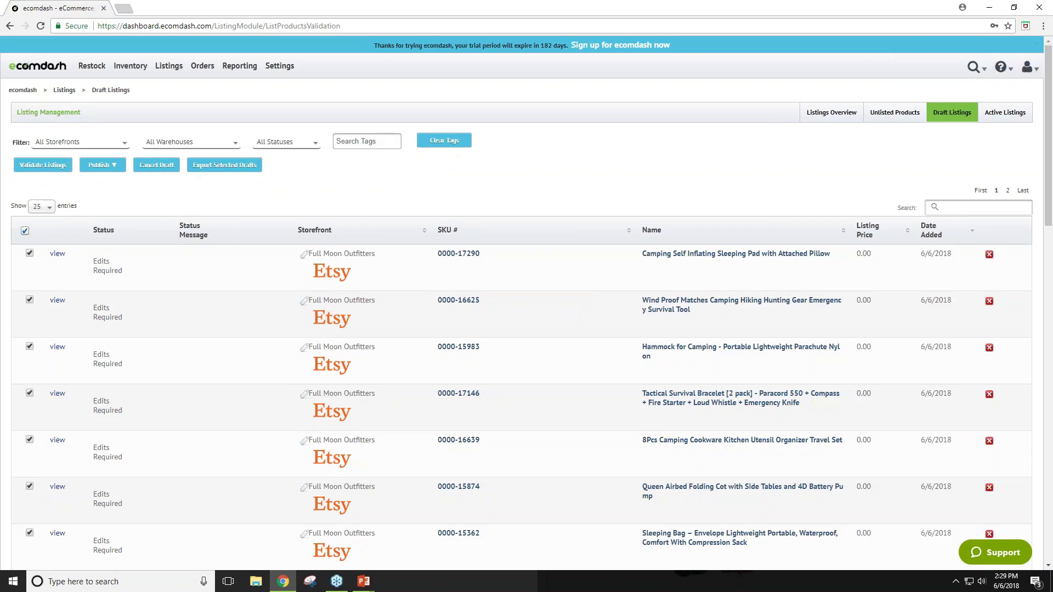
left_click(48, 209)
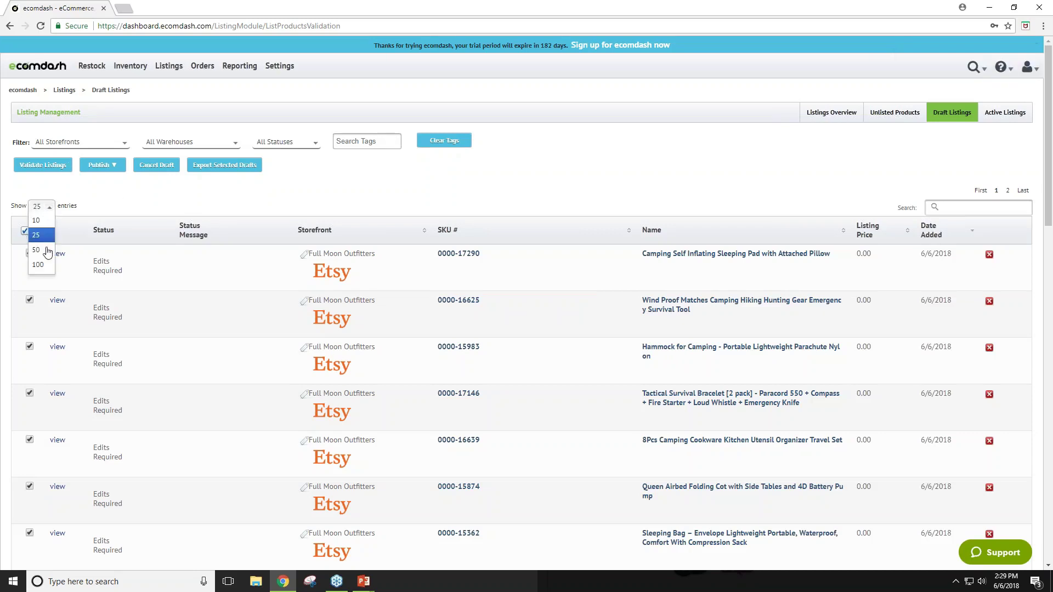
left_click(126, 188)
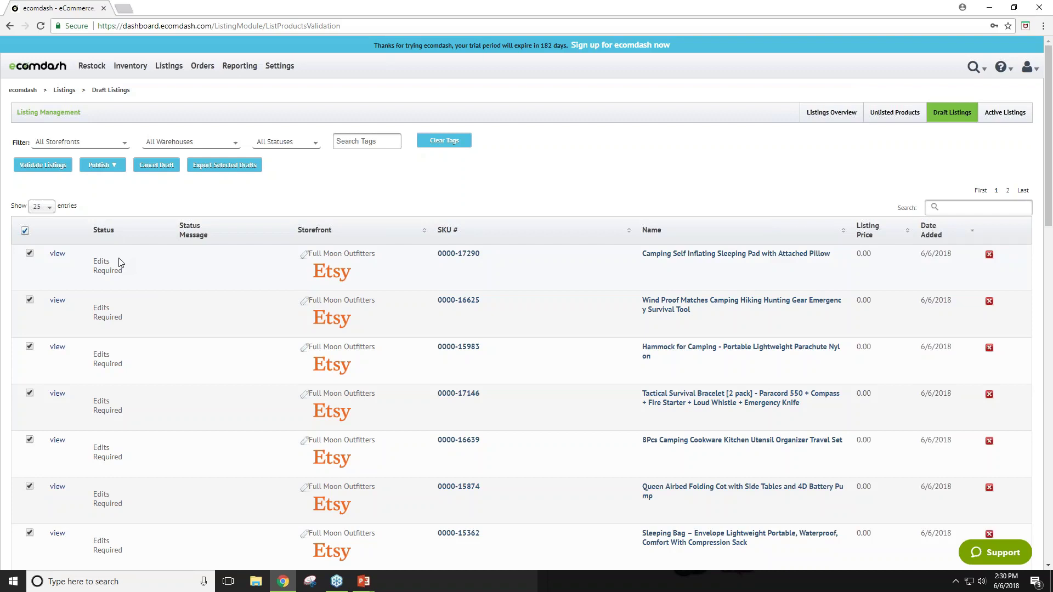
left_click(225, 165)
left_click(113, 165)
mouse_move(115, 173)
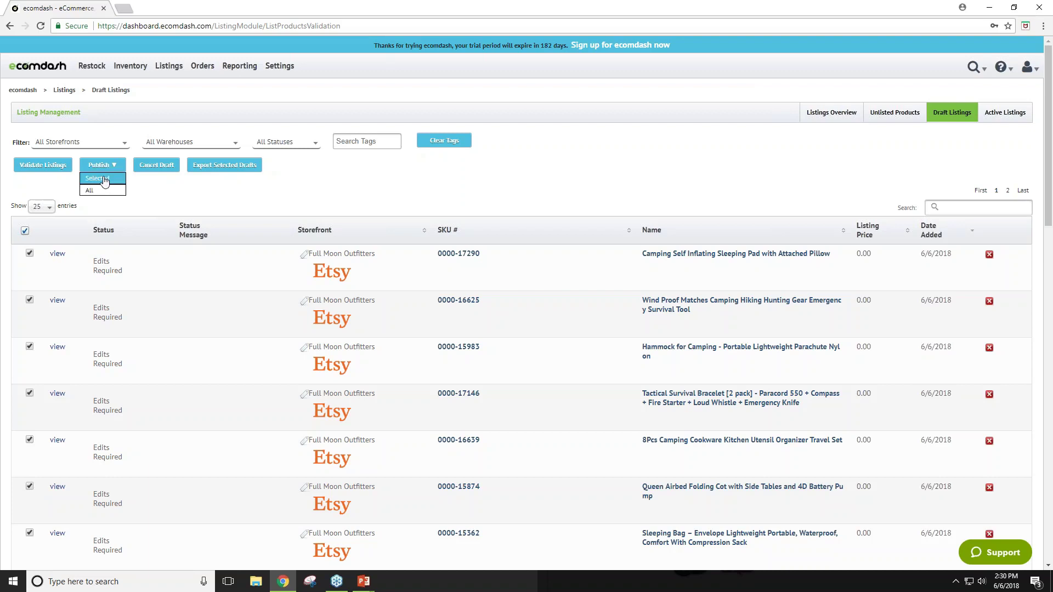
left_click(30, 254)
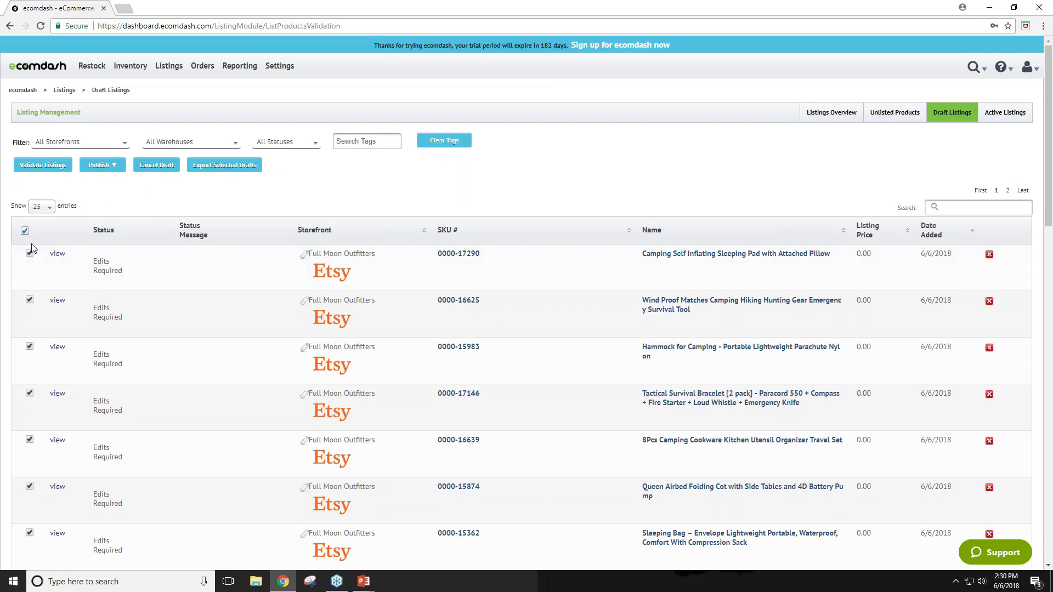
Show 100 draft listings per page
left_click(49, 207)
left_click(52, 263)
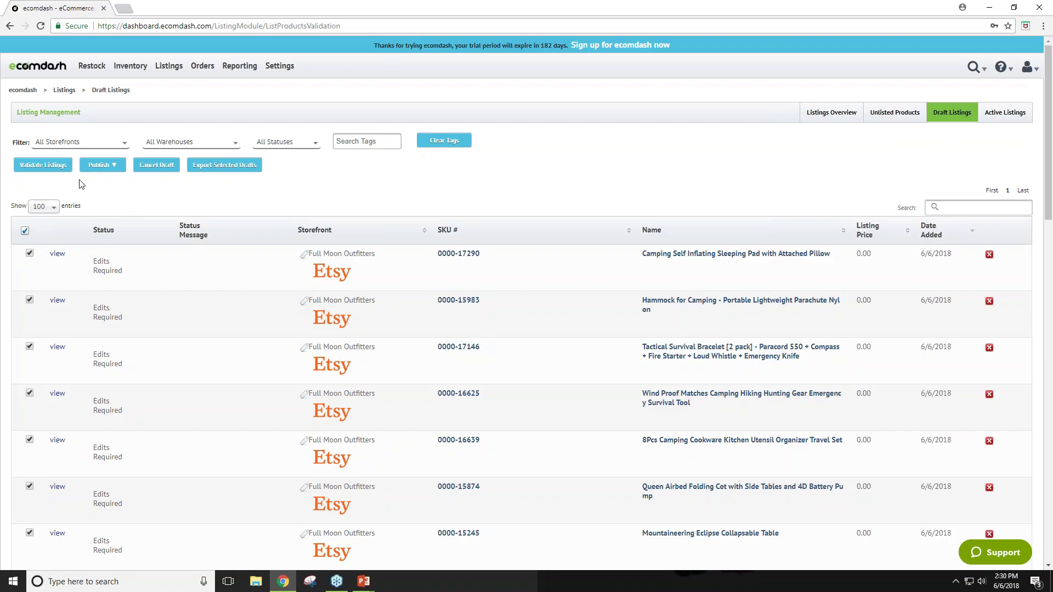
left_click(92, 167)
mouse_move(103, 166)
left_click(95, 192)
left_click(17, 168)
left_click(100, 165)
left_click(104, 196)
left_click(98, 164)
left_click(112, 192)
left_click(118, 170)
left_click(315, 204)
Switch to the PowerPoint slide show, advance to the Revising in Bulk slide, and return to Chrome
mouse_move(363, 581)
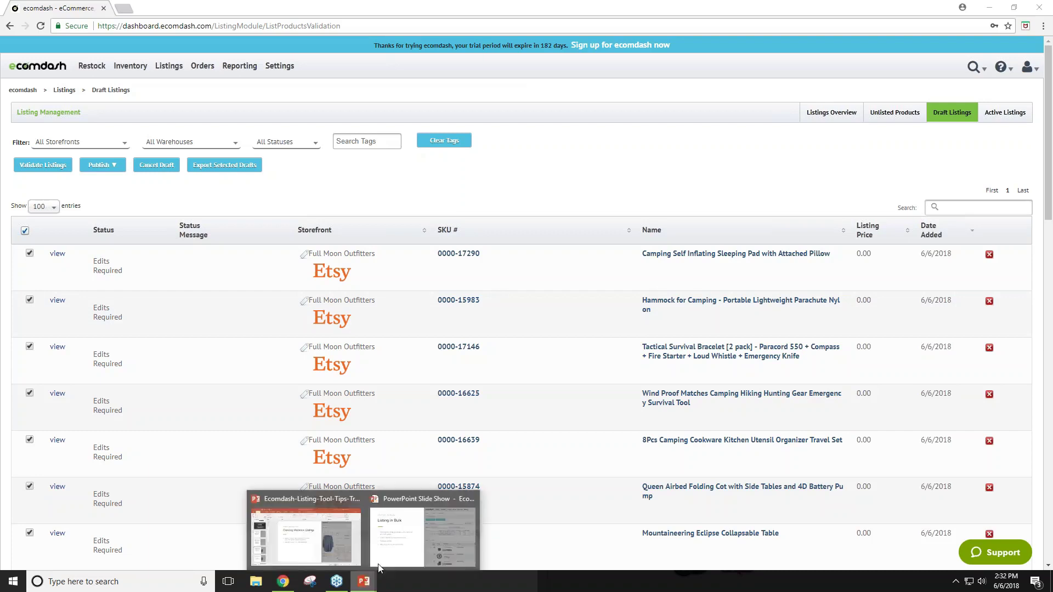
left_click(422, 526)
left_click(478, 337)
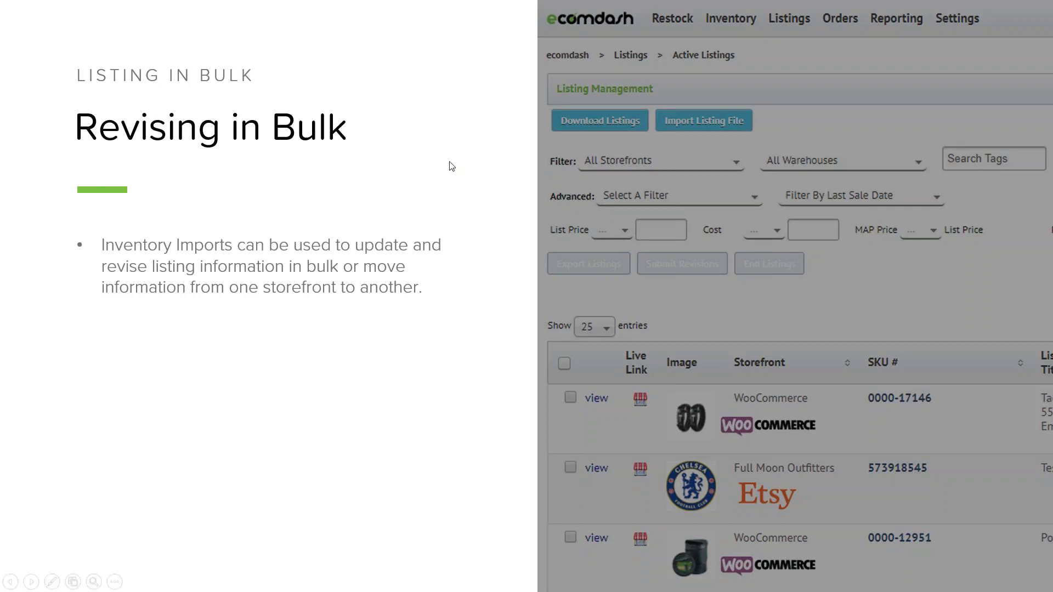
key("super")
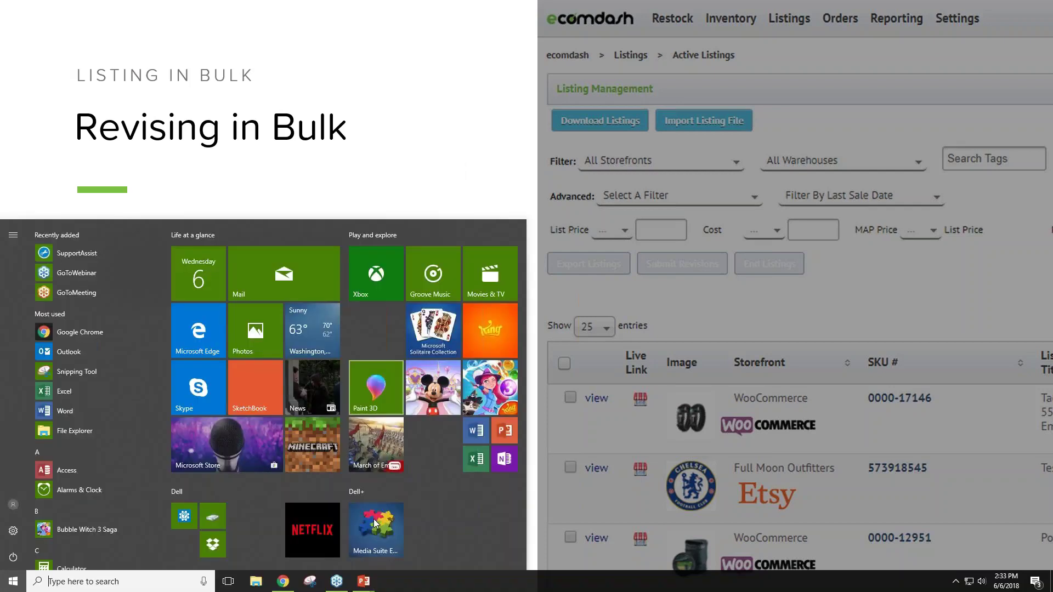
left_click(283, 581)
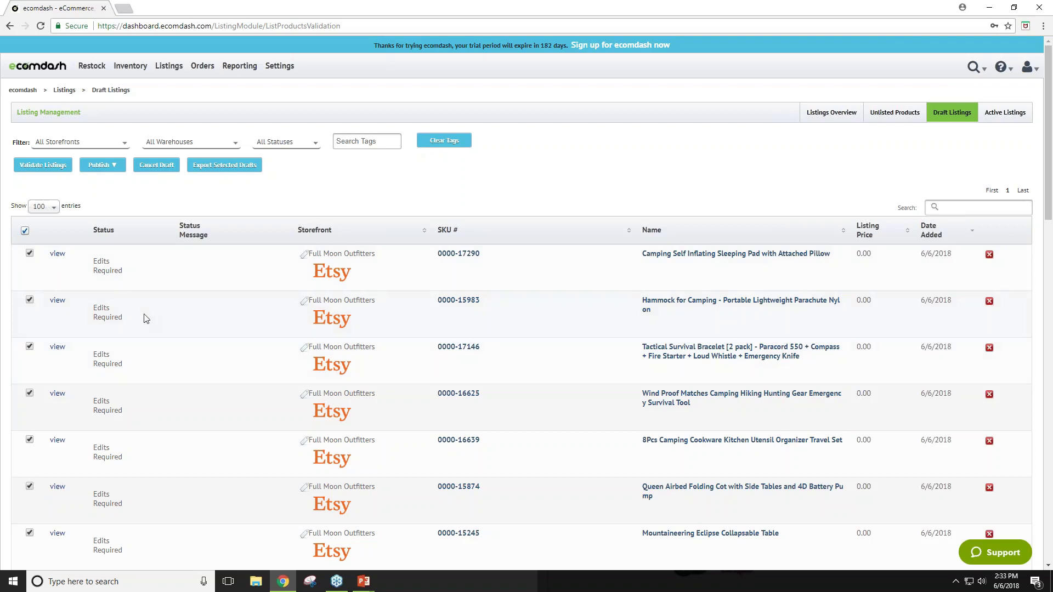
Open the draft listing for SKU 0000-17290, and open the inventory import format settings in a new browser tab
left_click(57, 256)
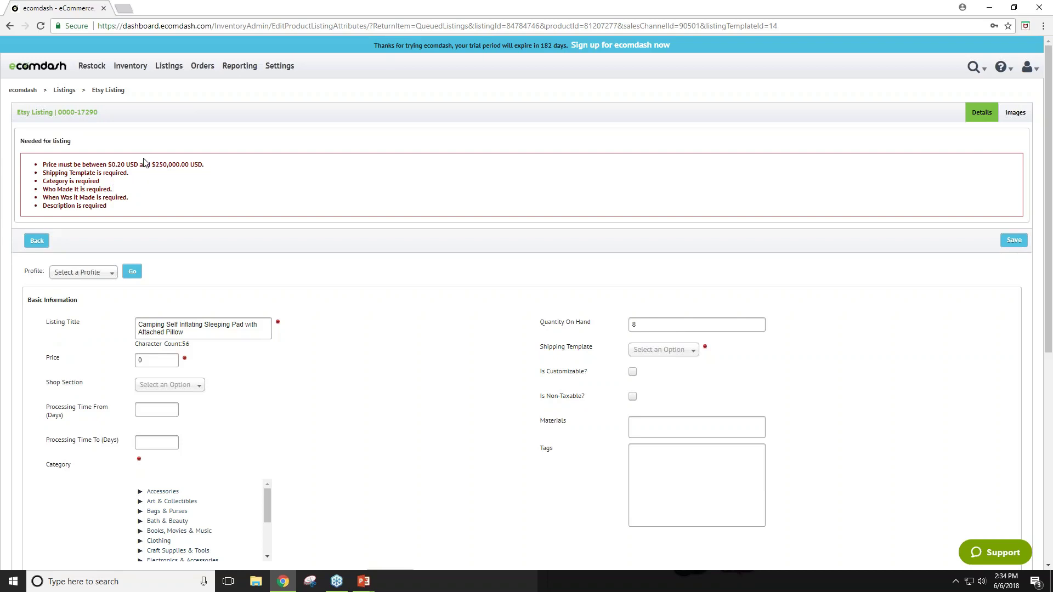
left_click(285, 68)
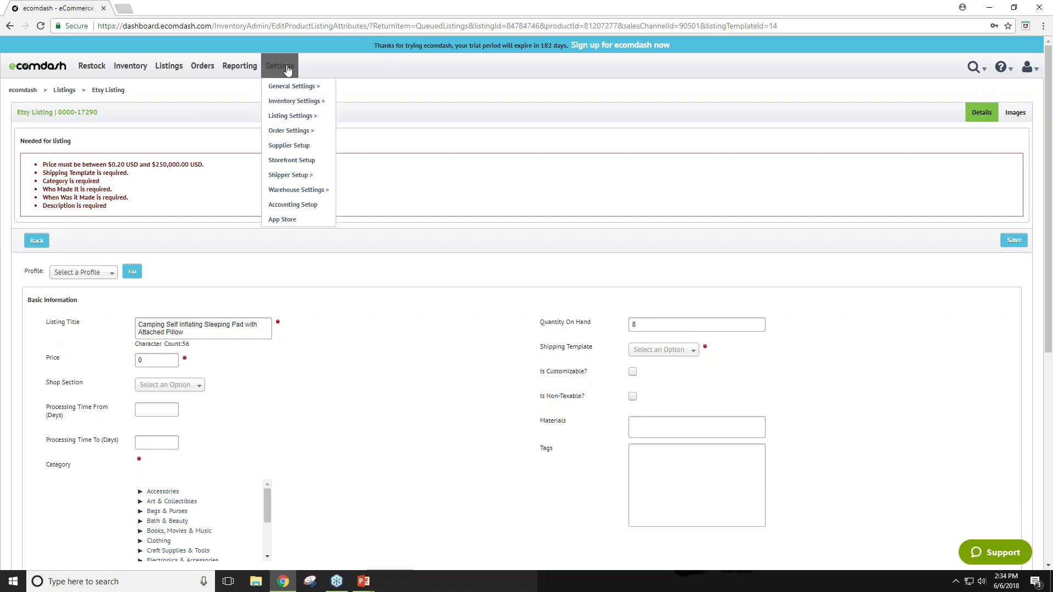
mouse_move(294, 104)
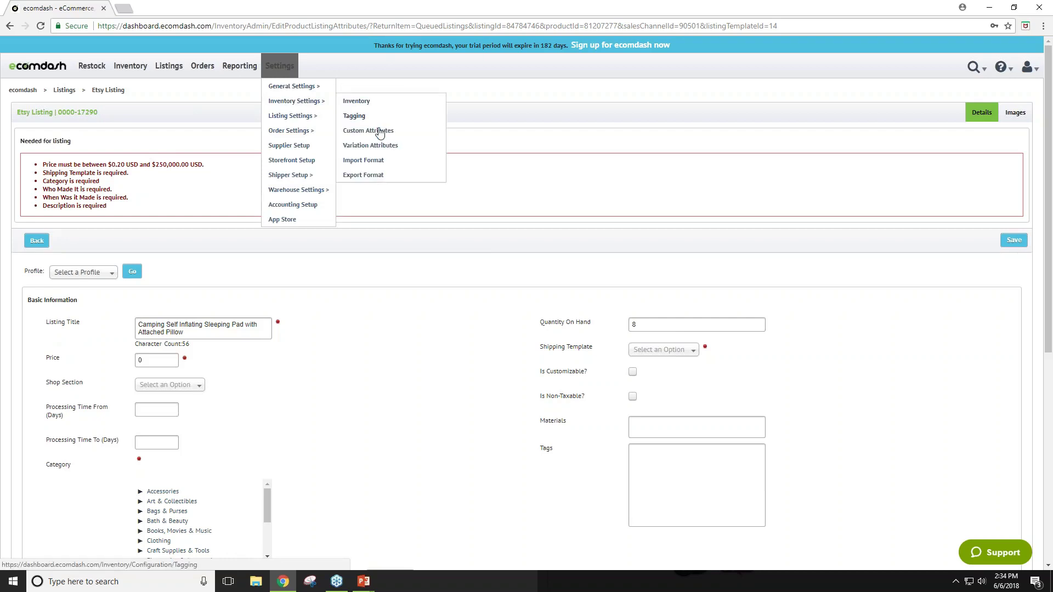
right_click(367, 165)
left_click(383, 170)
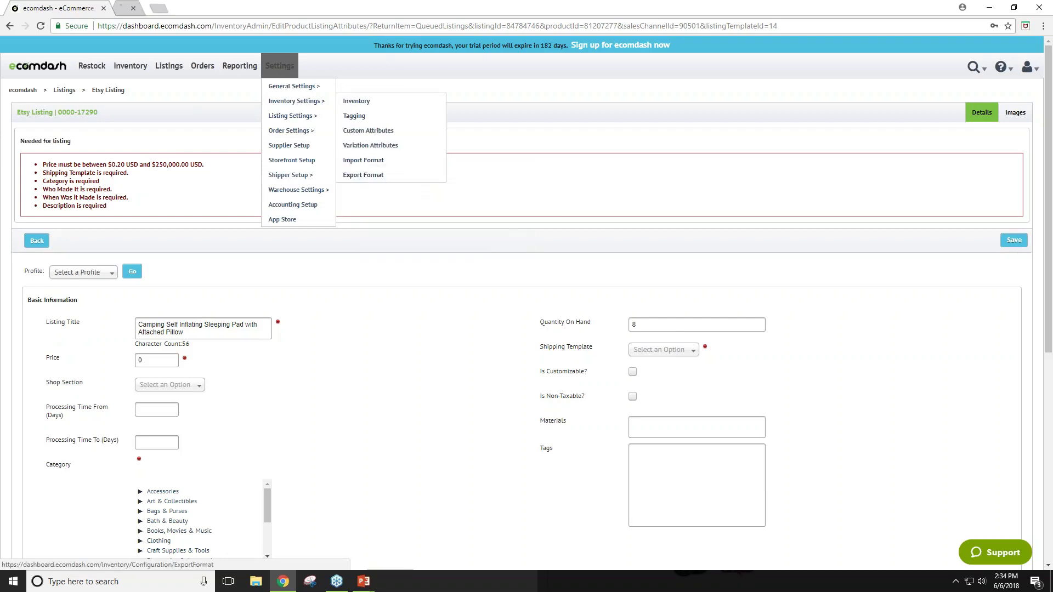
left_click(144, 8)
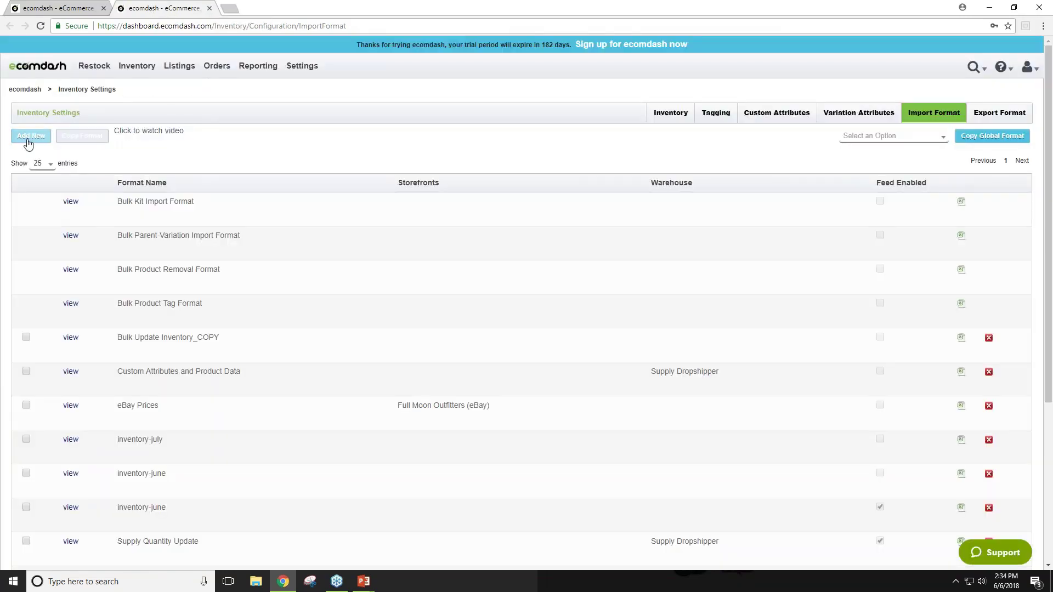
Add a new inventory import format named "Etsy Listing Information"
left_click(28, 140)
left_click(115, 168)
type("Etsy Listing Information")
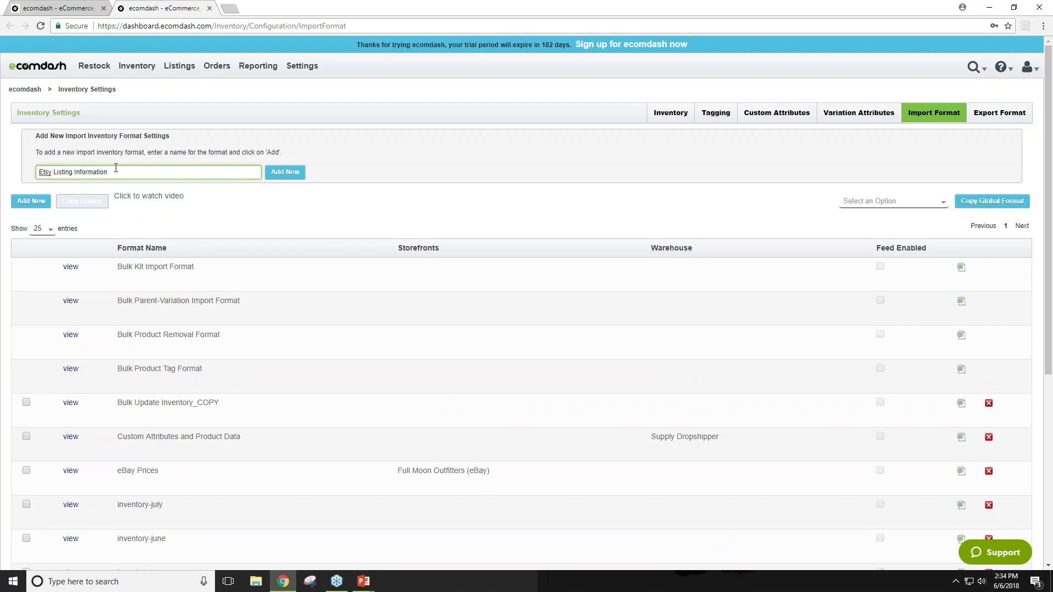
left_click(277, 175)
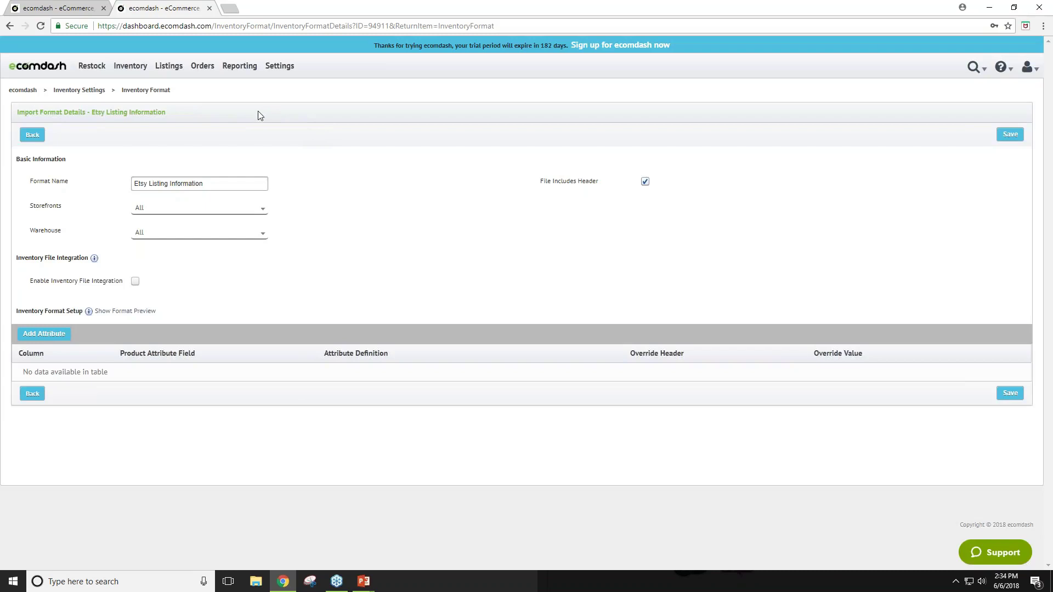
Set the import format's storefront to the Full Moon Outfitters entry just before Amazon and save the format
left_click(191, 214)
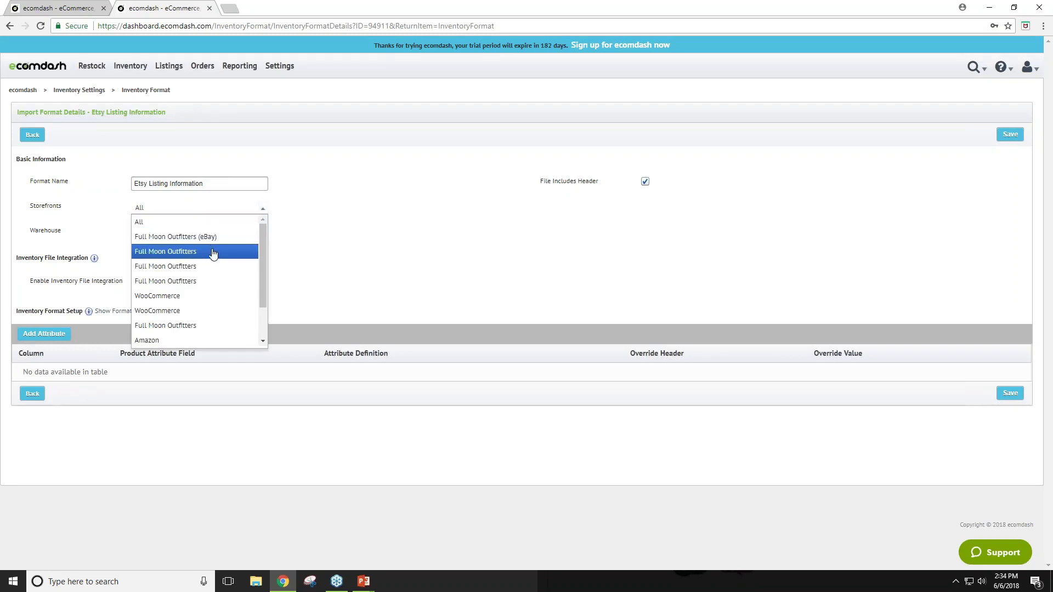
left_click(212, 325)
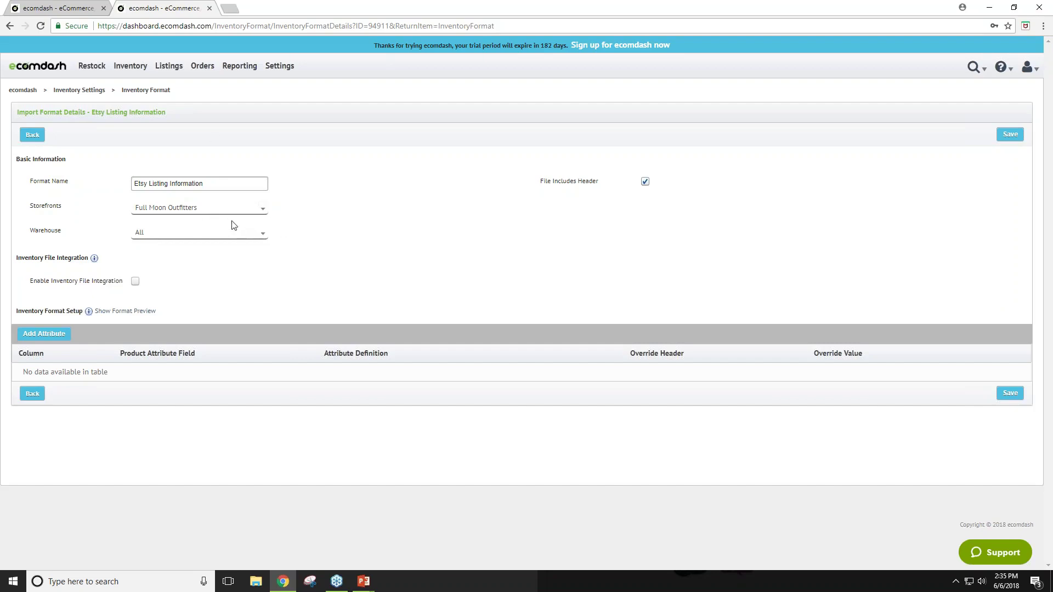
left_click(1010, 134)
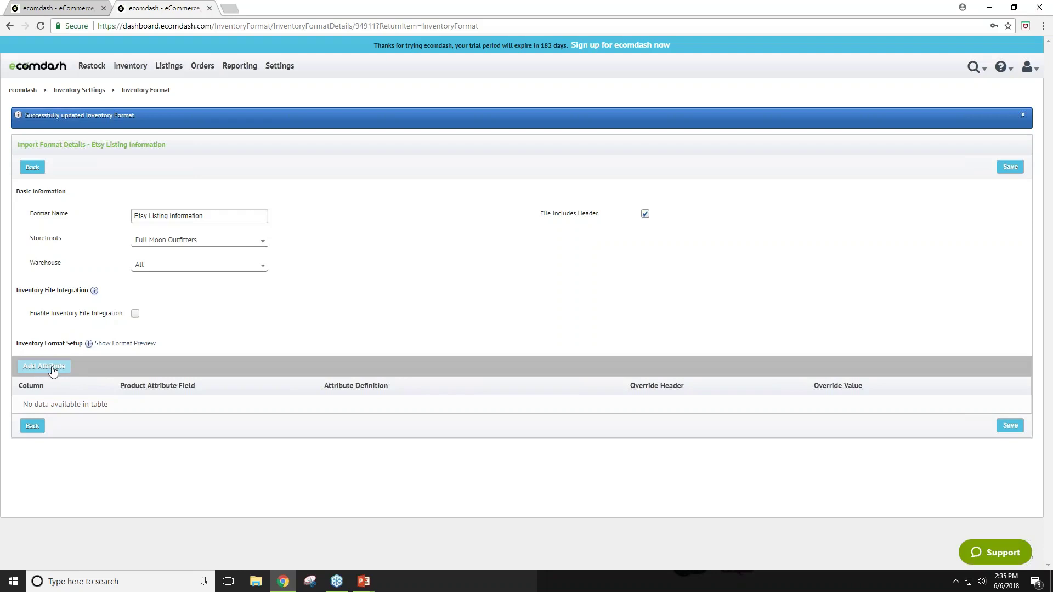
Filter the available attributes to Etsy, search for "sku", and add SKU Number to the import format
left_click(52, 371)
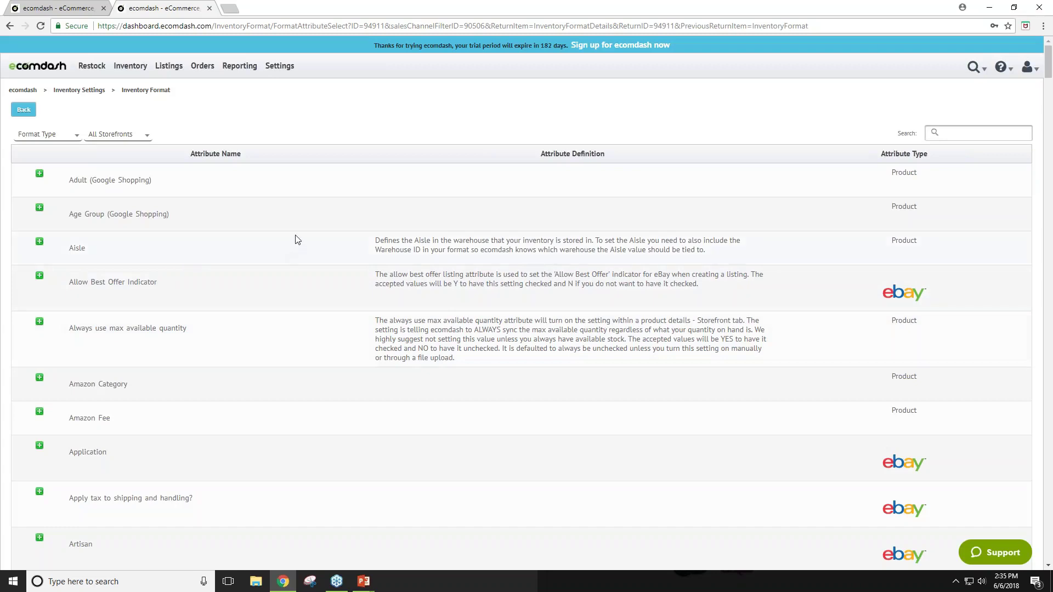
left_click(116, 137)
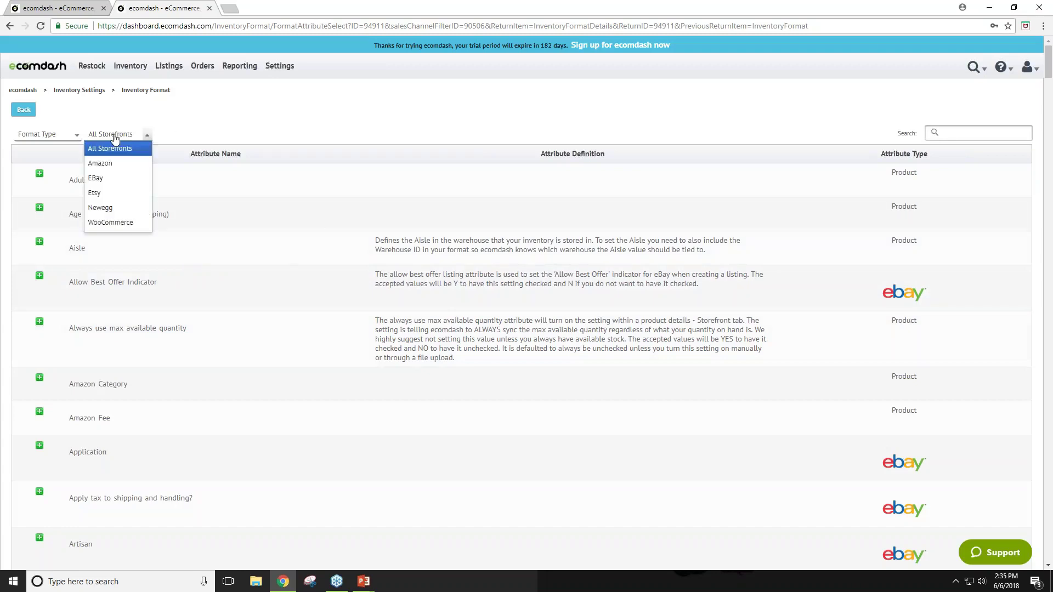
left_click(126, 192)
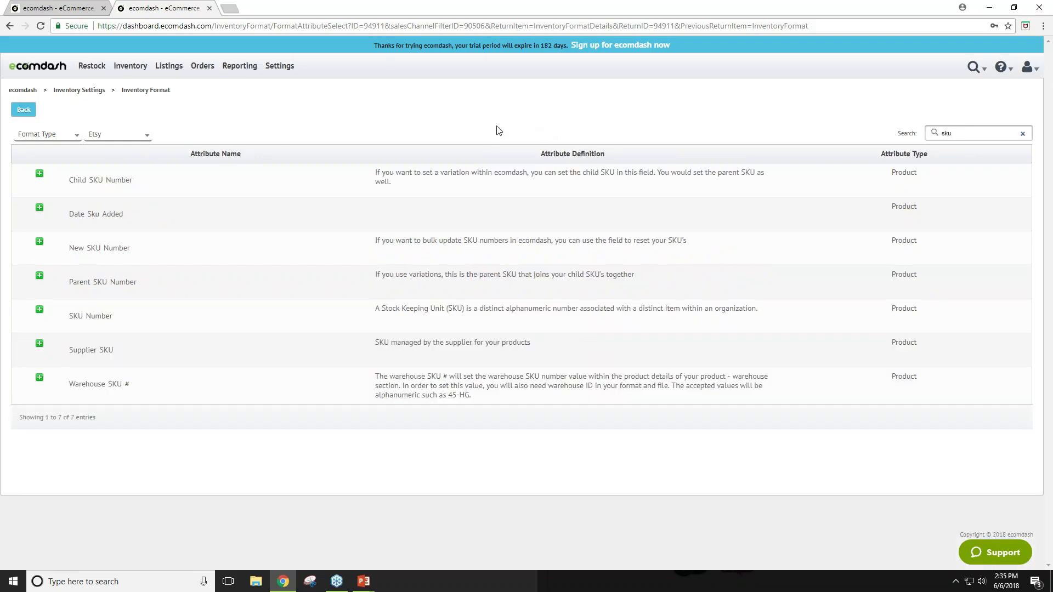
left_click(40, 310)
Search the Etsy-filtered attributes for "who" and "price", and return to the import format details
double_click(981, 133)
key("BackSpace")
type("who")
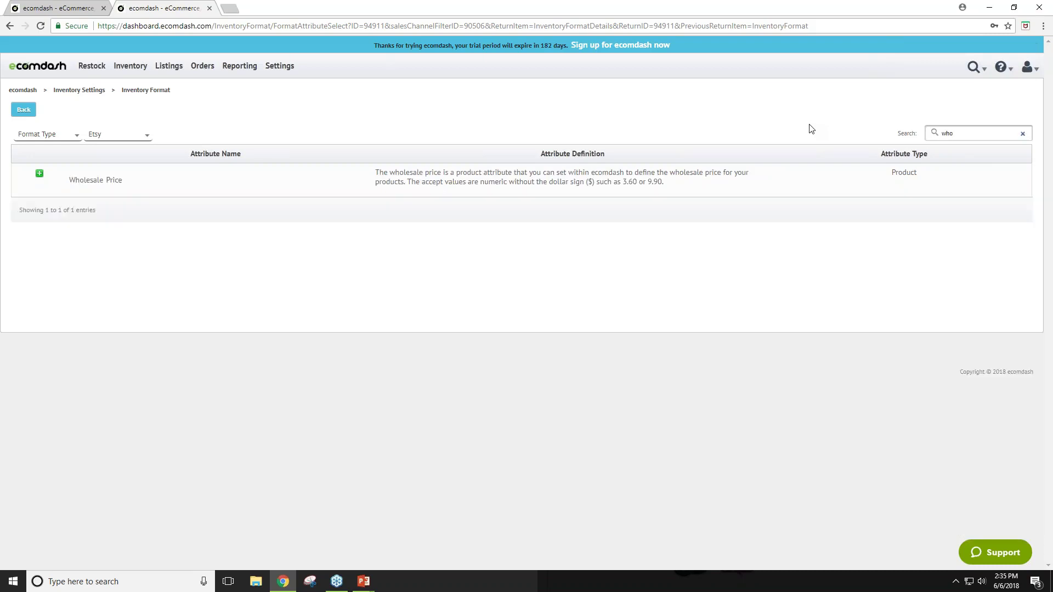
key("BackSpace")
key("BackSpace")
key("BackSpace")
type("price")
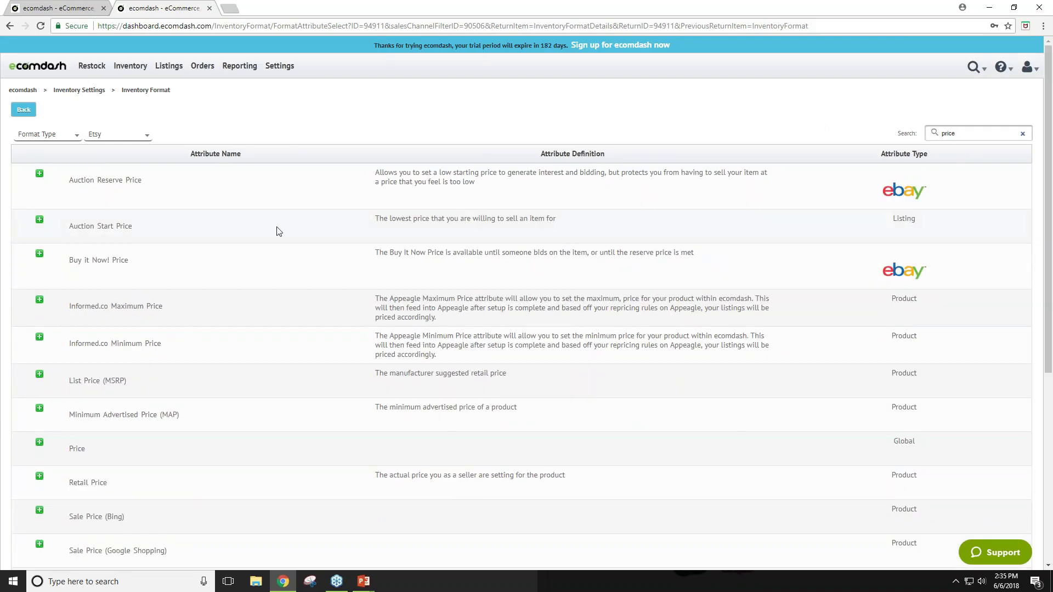
left_click(23, 110)
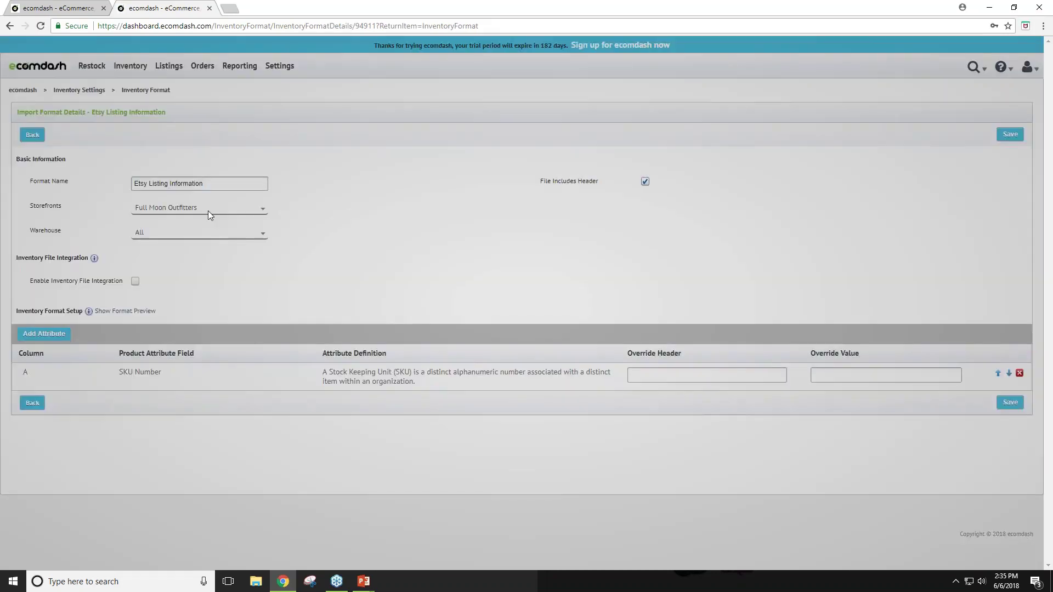
left_click(207, 210)
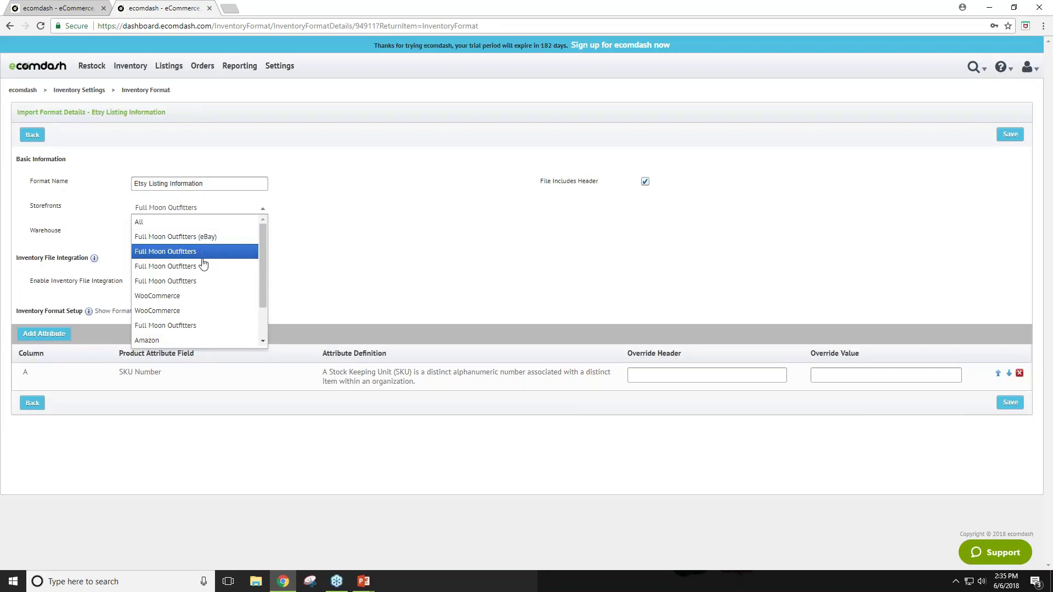
scroll(202, 289, "down", 1)
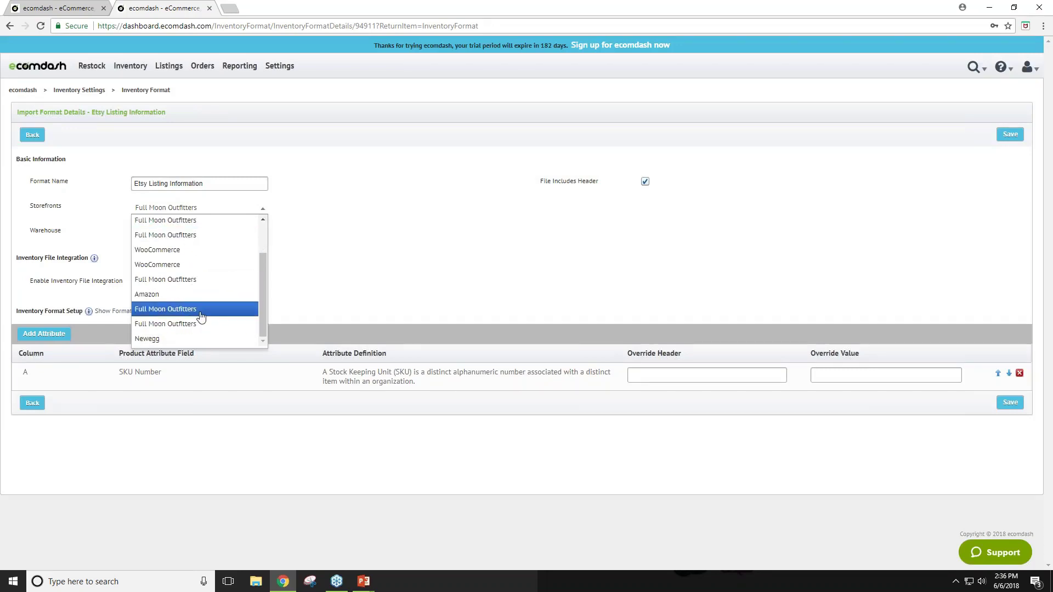
left_click(201, 311)
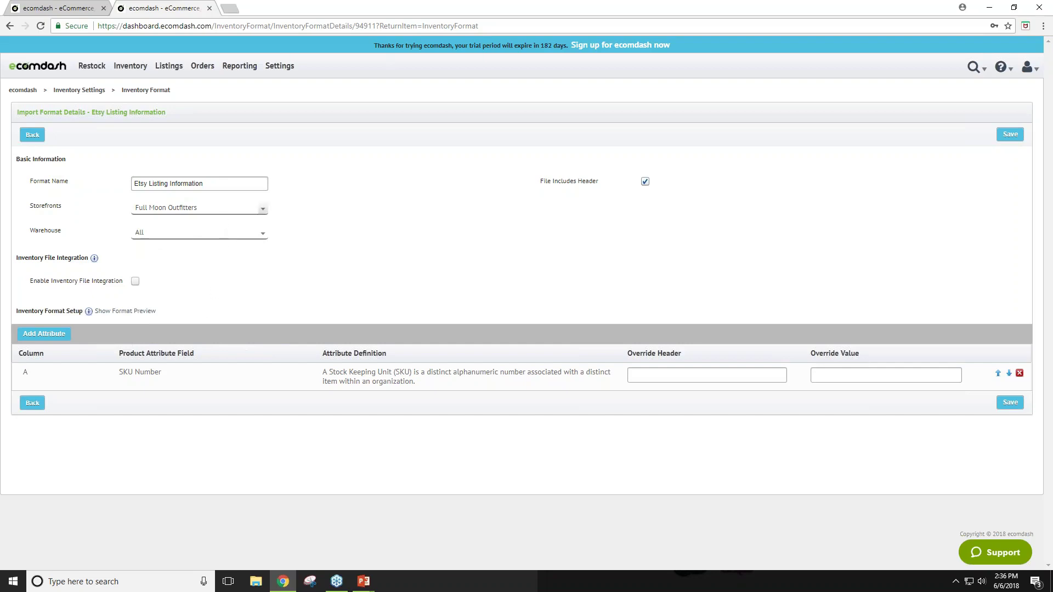
Set the format's storefront to the second Full Moon Outfitters entry below the eBay one and save the format
left_click(262, 208)
scroll(212, 282, "up", 1)
left_click(205, 267)
left_click(1008, 135)
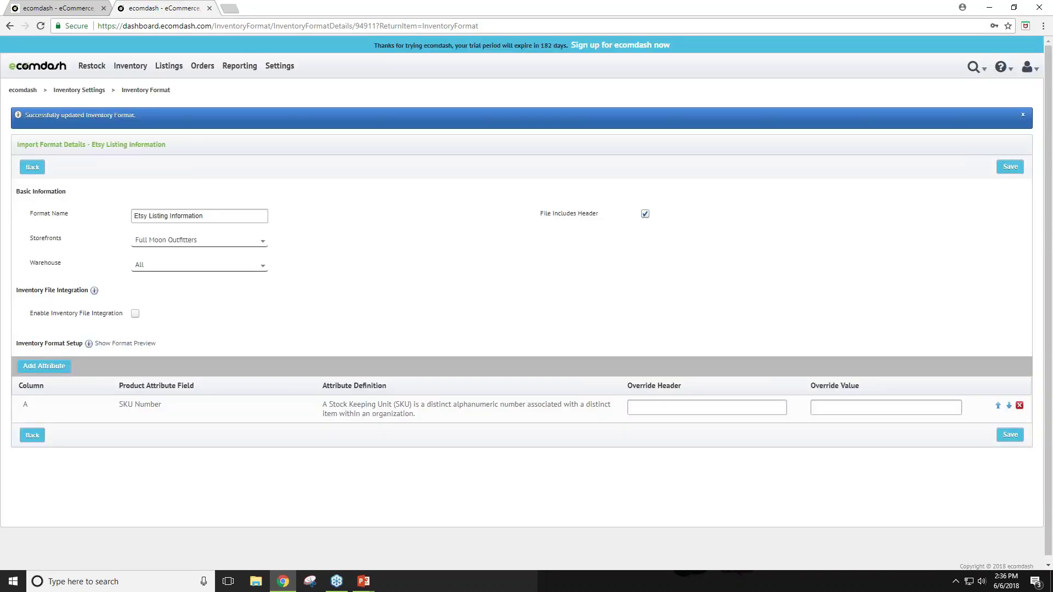
left_click(57, 366)
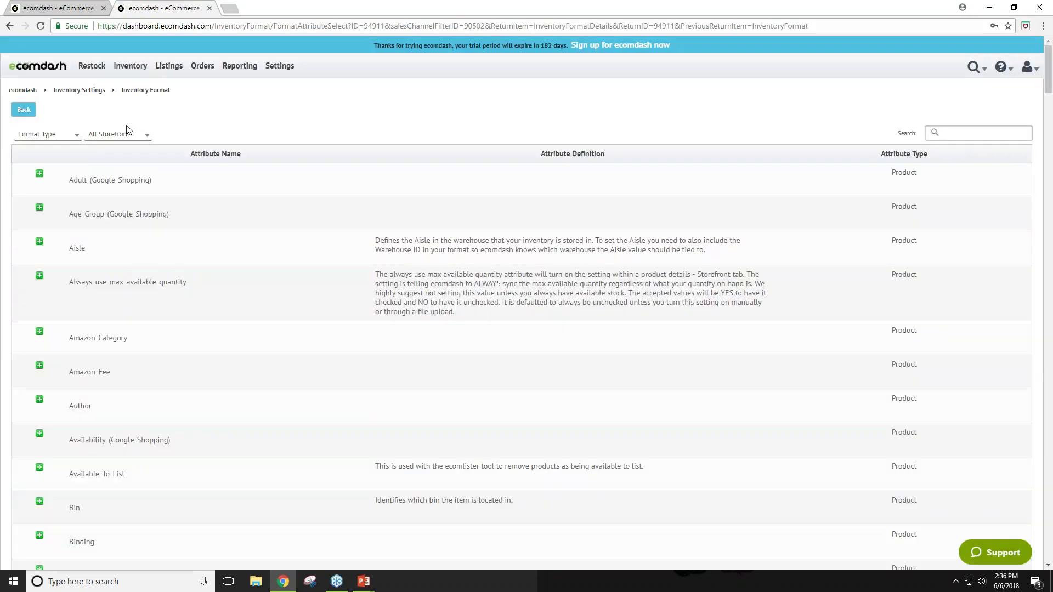
left_click(131, 137)
left_click(98, 193)
left_click(23, 111)
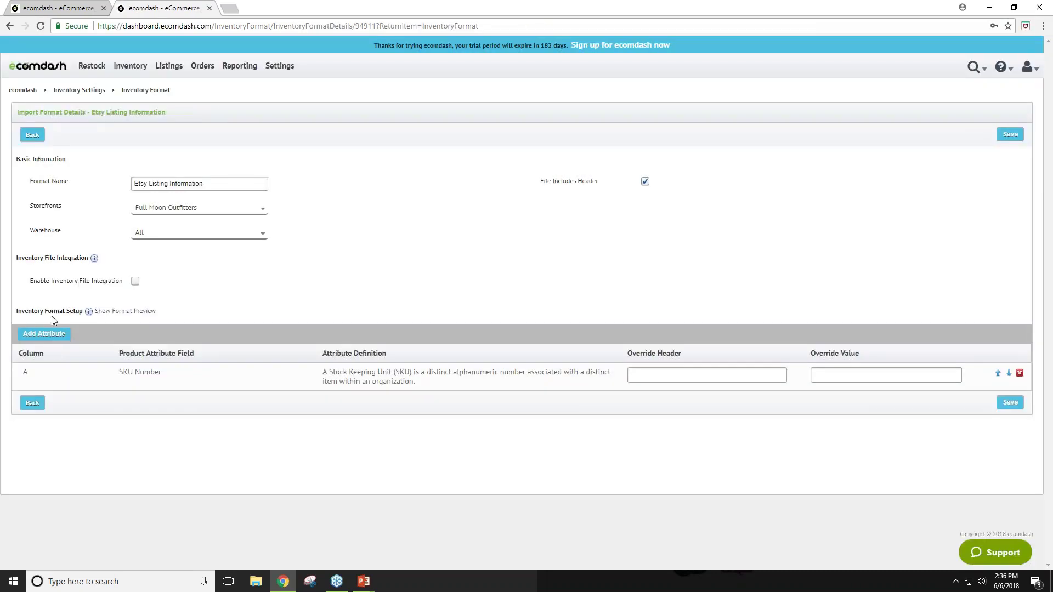
Find the Etsy attributes "Who Made It?" and "When Was It Made?" and add both to the import format
left_click(48, 335)
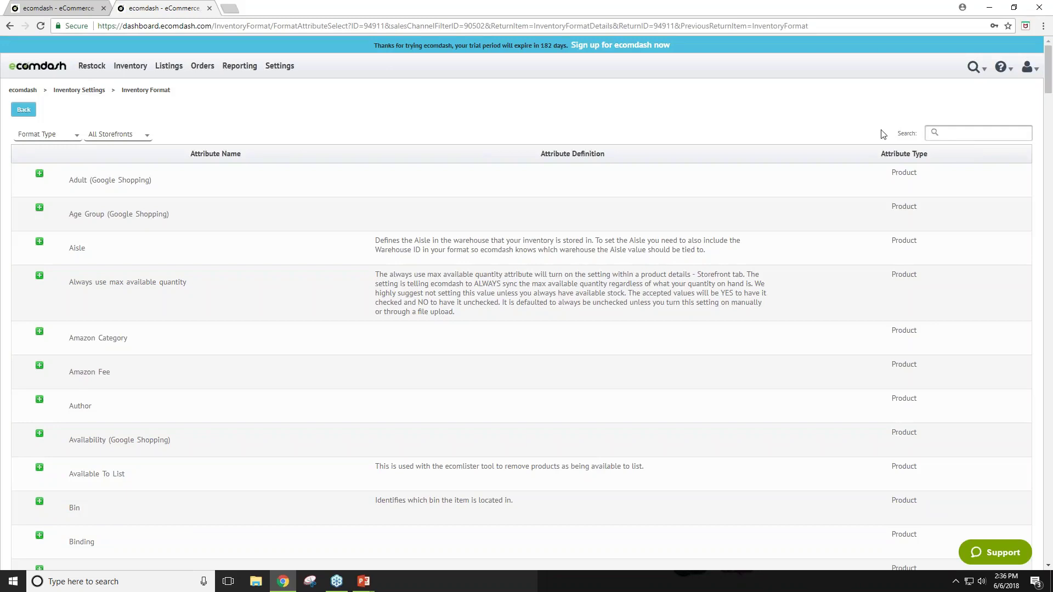
type("who")
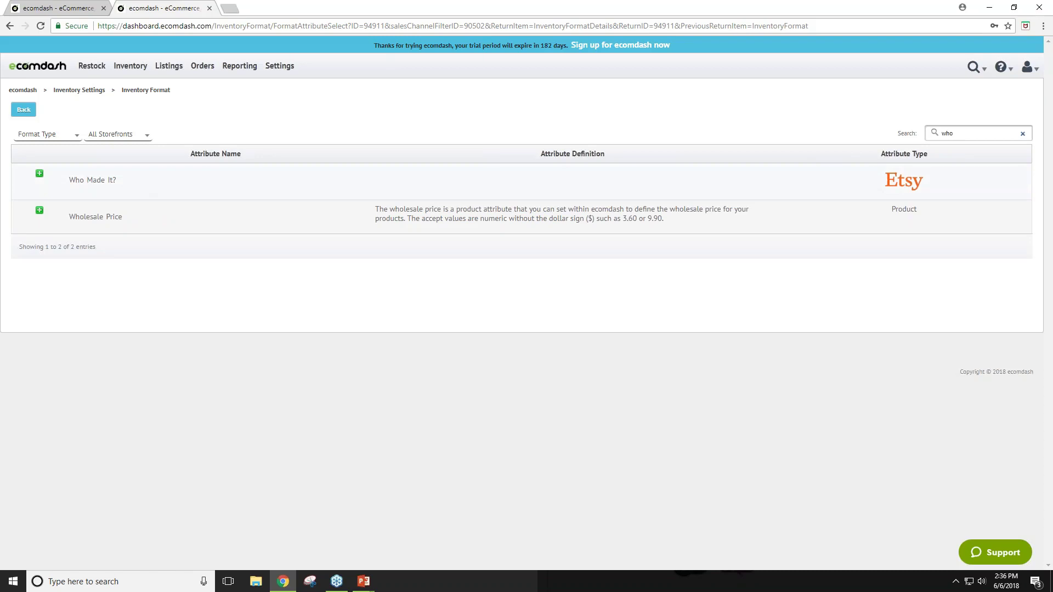
left_click(39, 173)
double_click(965, 137)
key("BackSpace")
type("when")
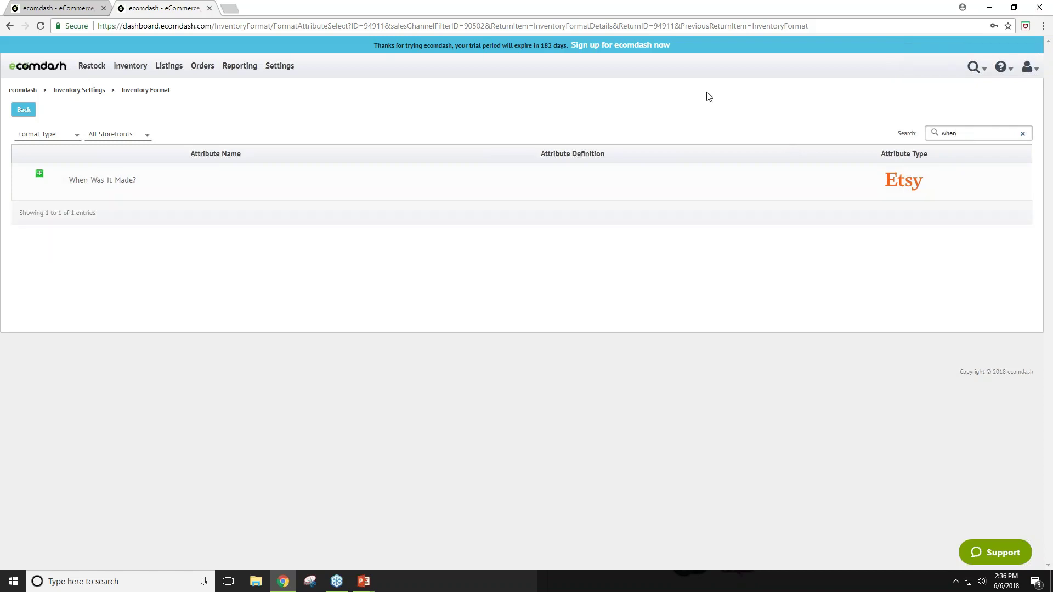
left_click(39, 173)
Search the attributes for "store", add Storefront Price to the import format, and return to the format details
double_click(950, 134)
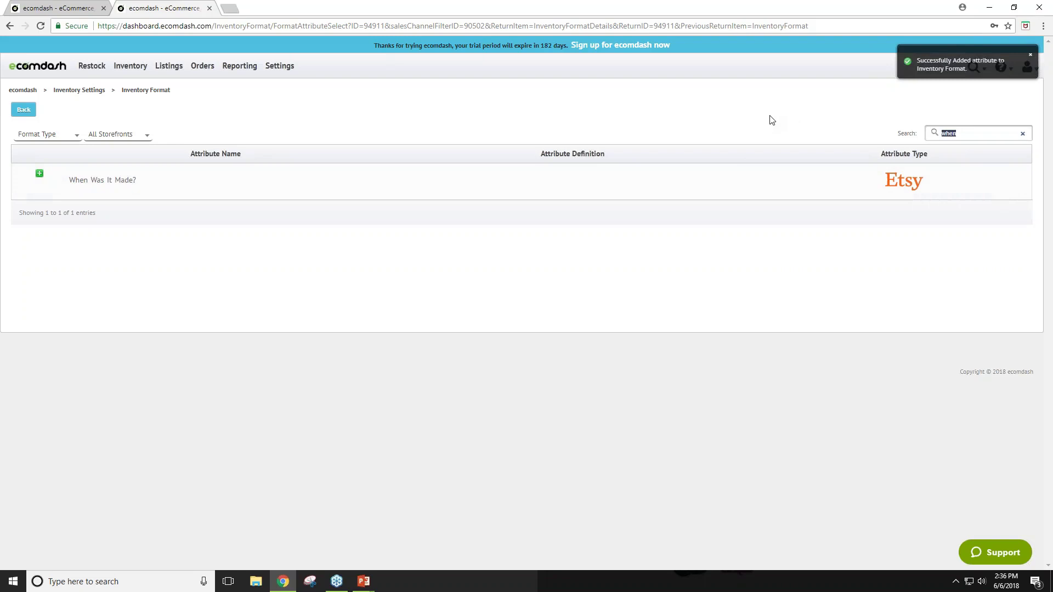
type("store")
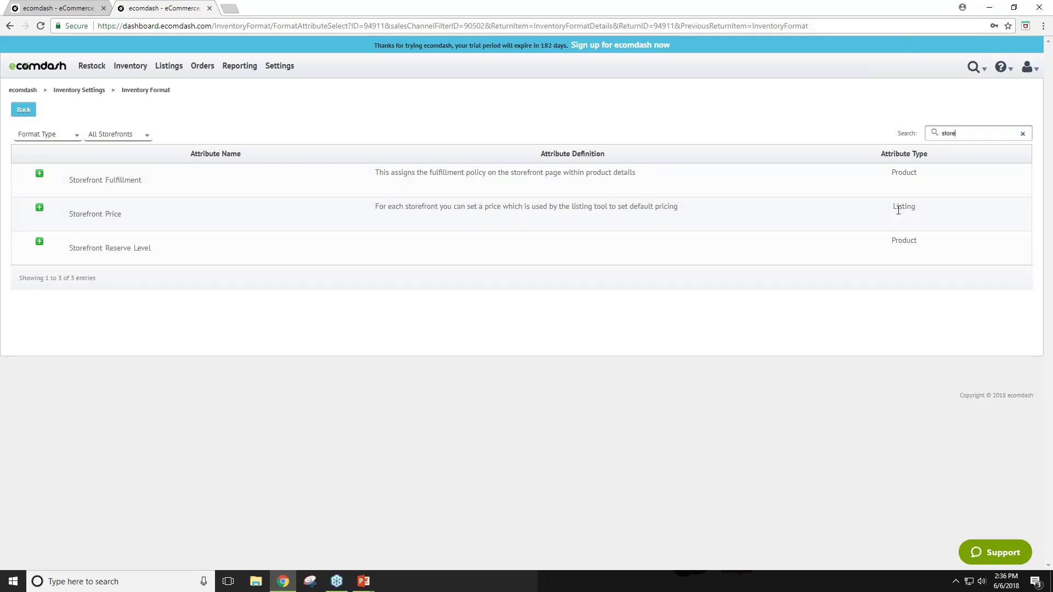
left_click(39, 208)
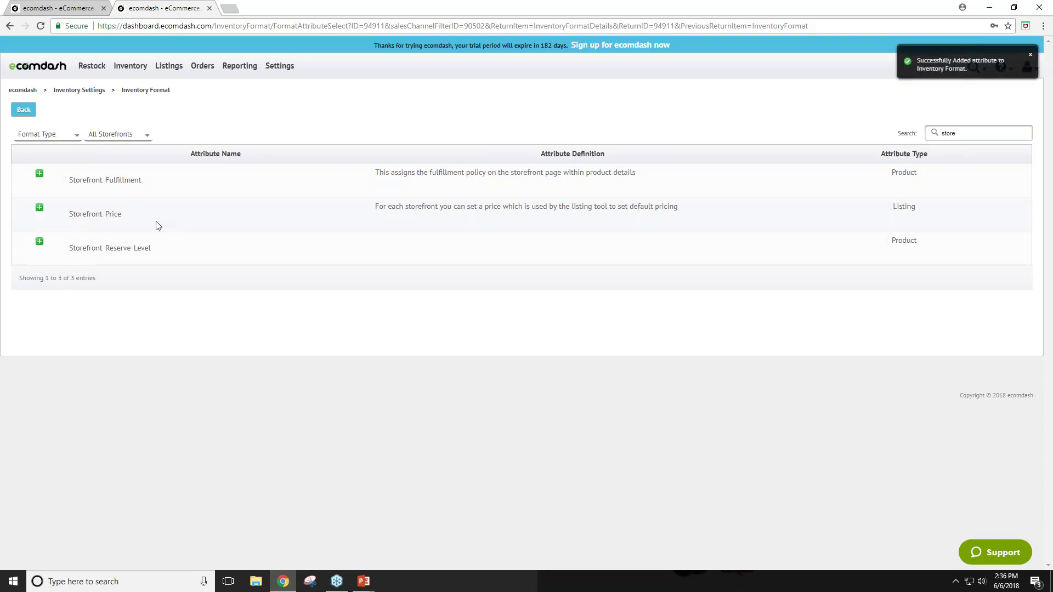
left_click(22, 107)
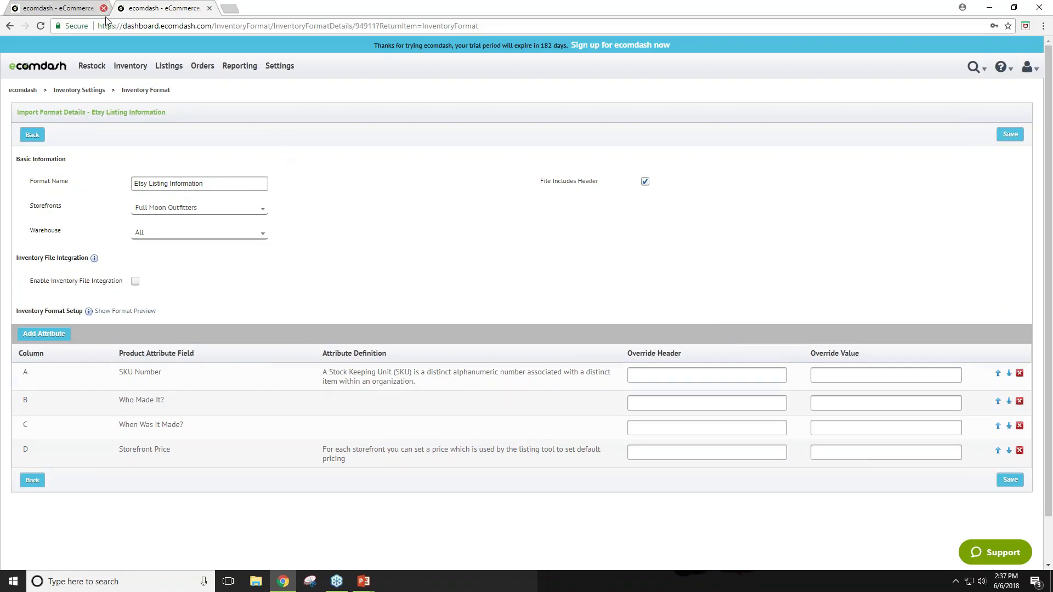
Return to the browser tab with the Etsy draft listing and go from there to the active listings
left_click(82, 8)
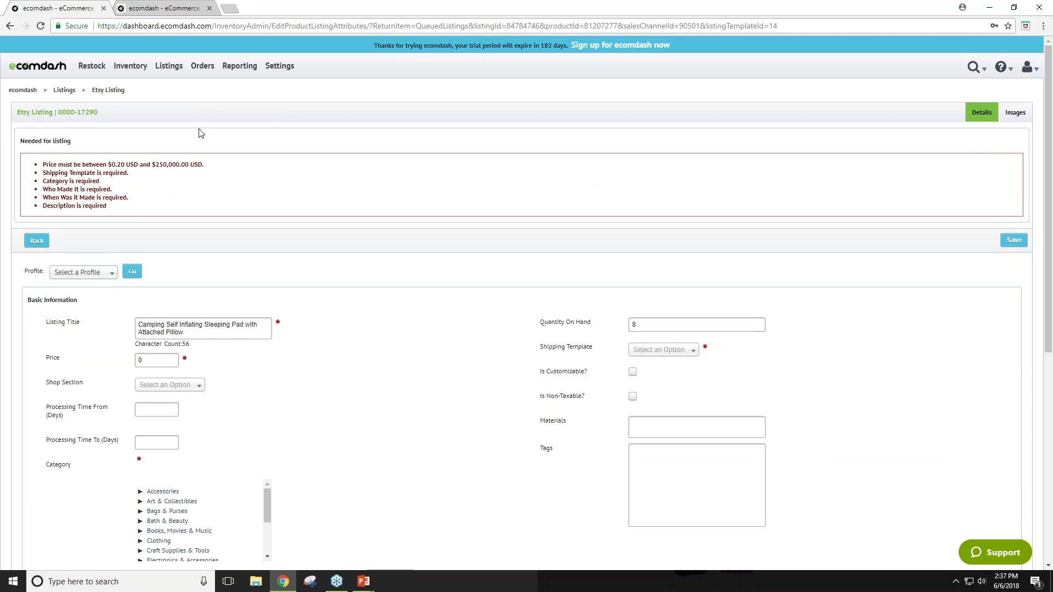
left_click(64, 90)
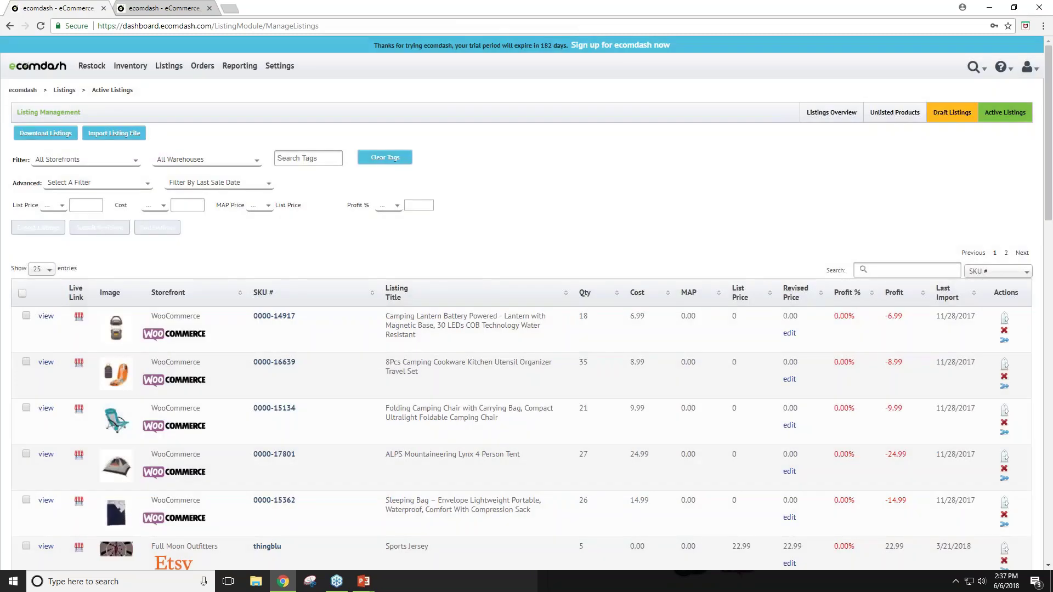
Open the draft listings, select all drafts to examine the bulk publishing options, and clear the selection
left_click(952, 112)
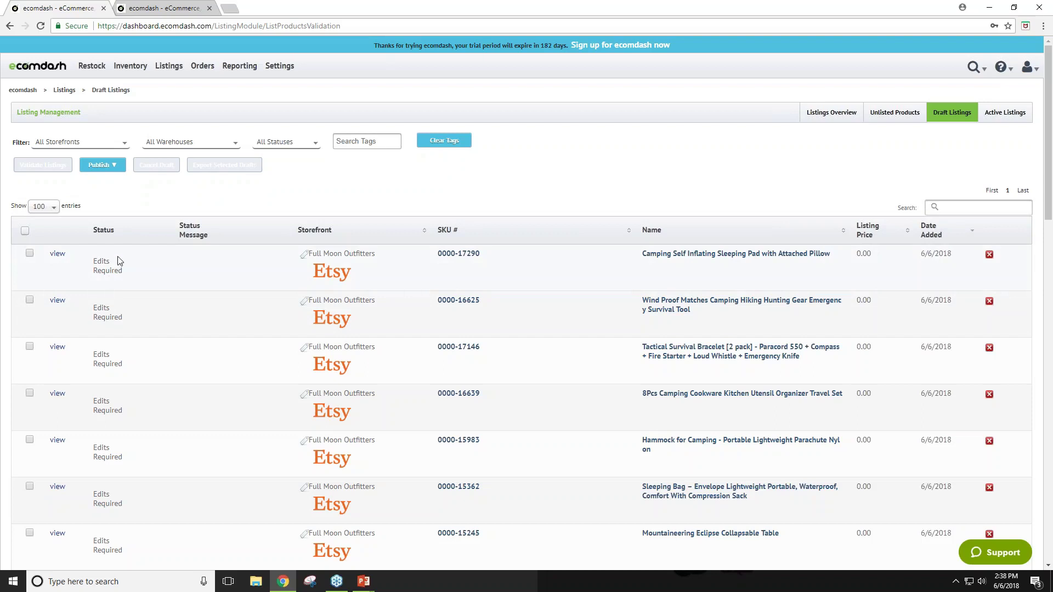
left_click(25, 229)
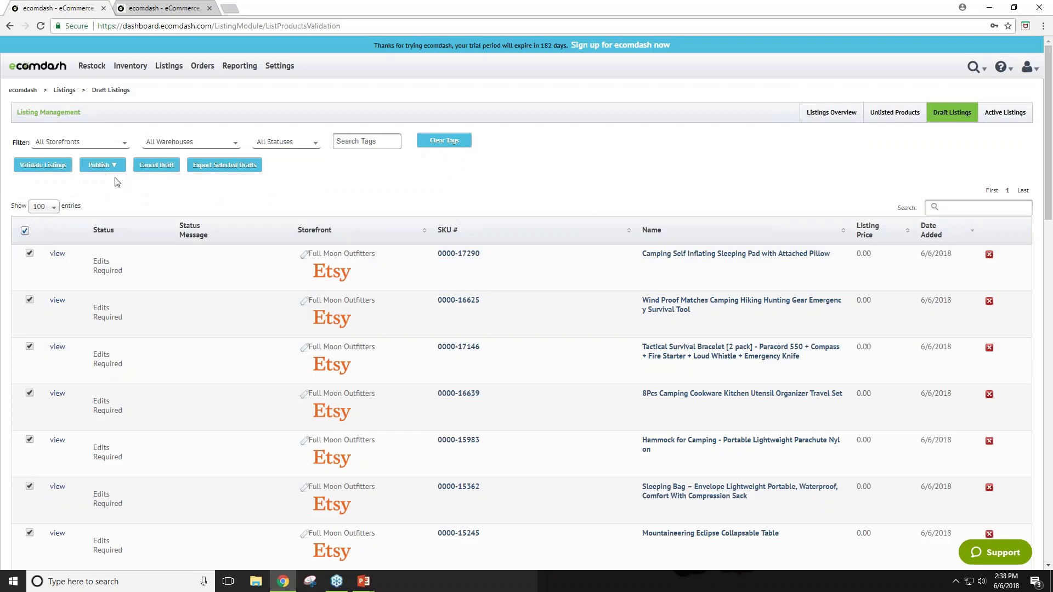
left_click(25, 232)
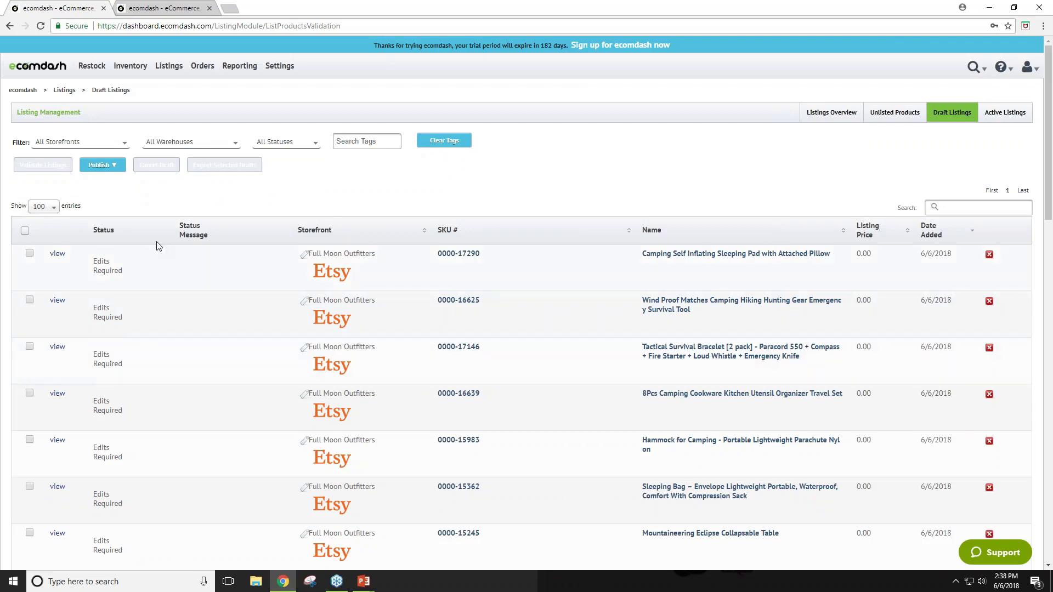
mouse_move(110, 167)
Go to the active listings, try selecting the first listing, and show 250 entries per page
left_click(1008, 114)
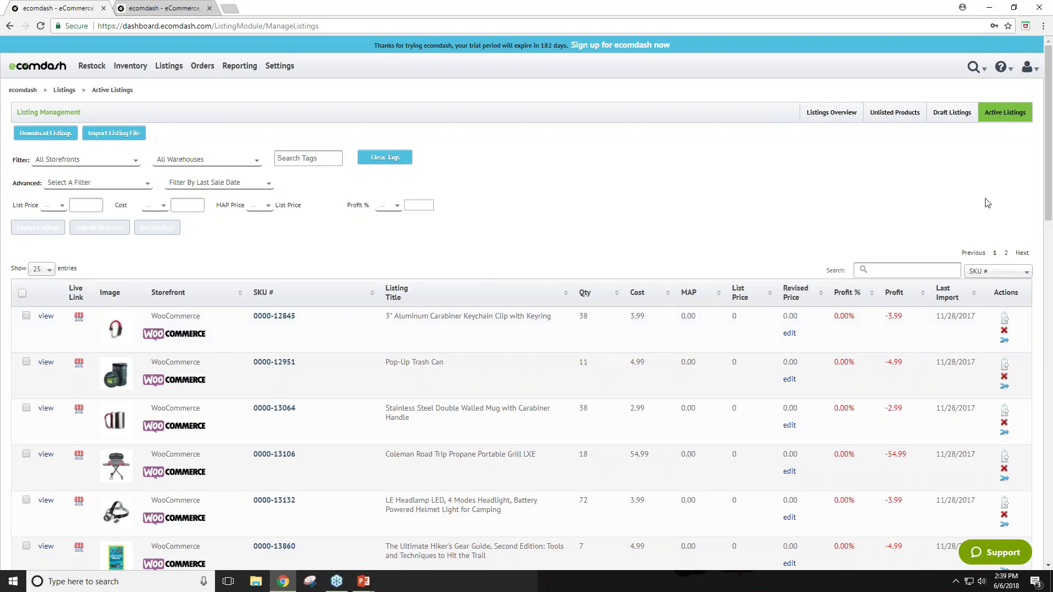
mouse_move(168, 66)
mouse_move(187, 86)
left_click(26, 317)
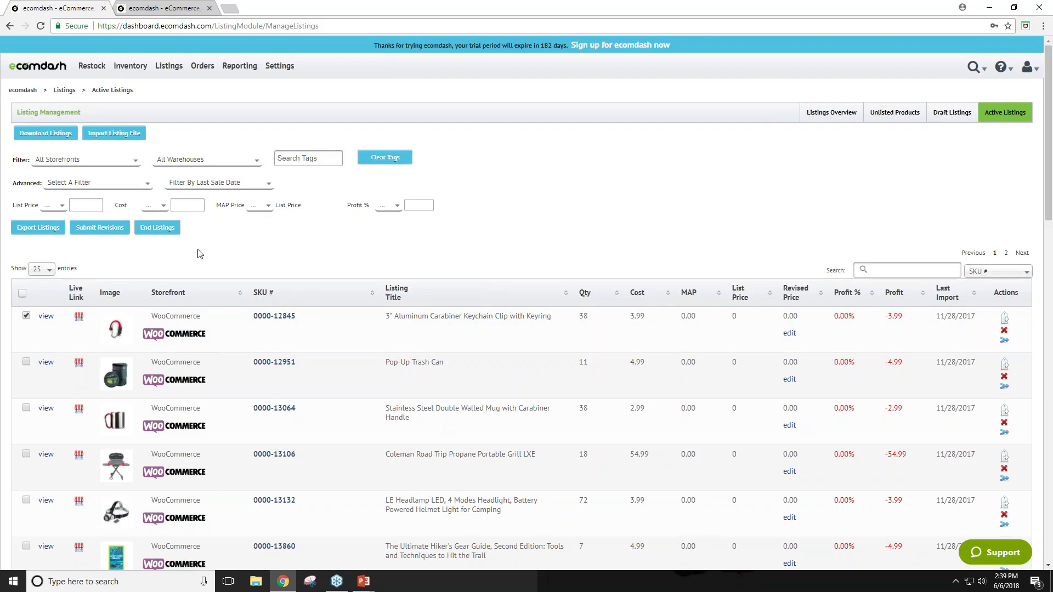
left_click(48, 270)
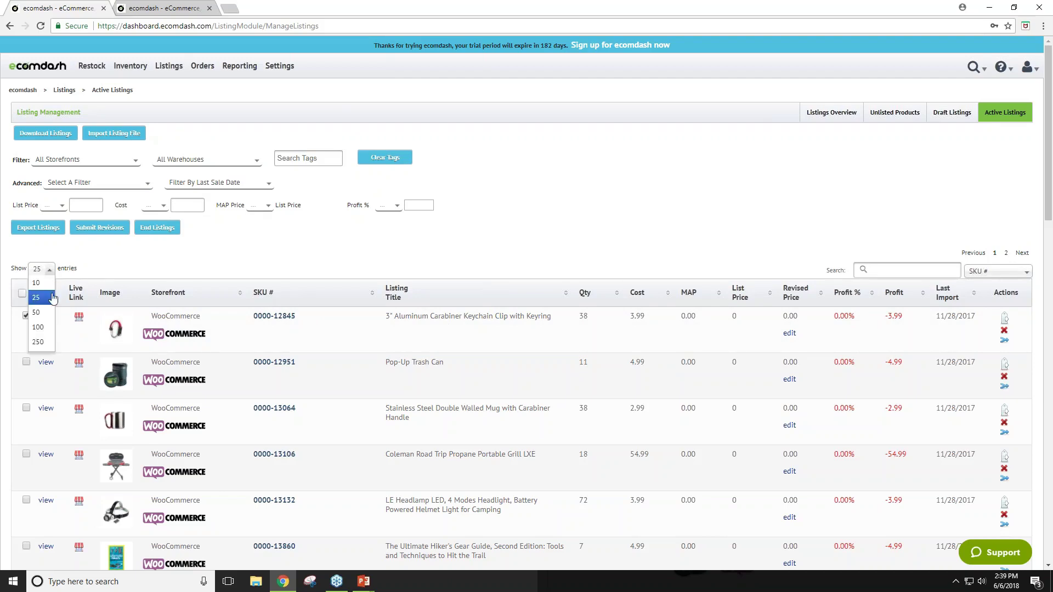
left_click(44, 342)
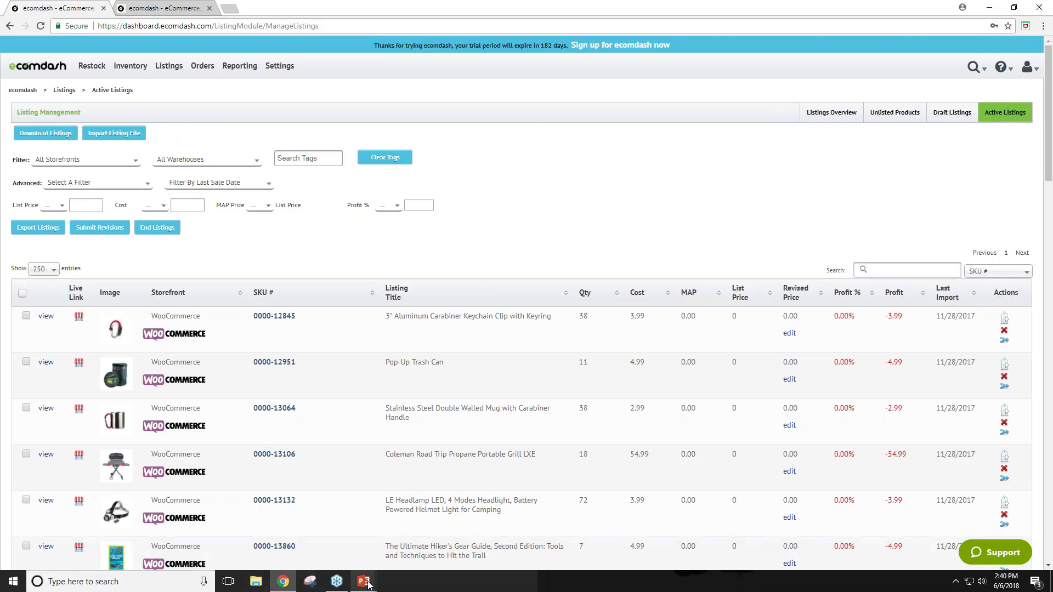
Switch to the PowerPoint presentation, advance to the "Submit Revisions in Bulk" slide, and return to the Chrome browser
mouse_move(363, 581)
left_click(404, 518)
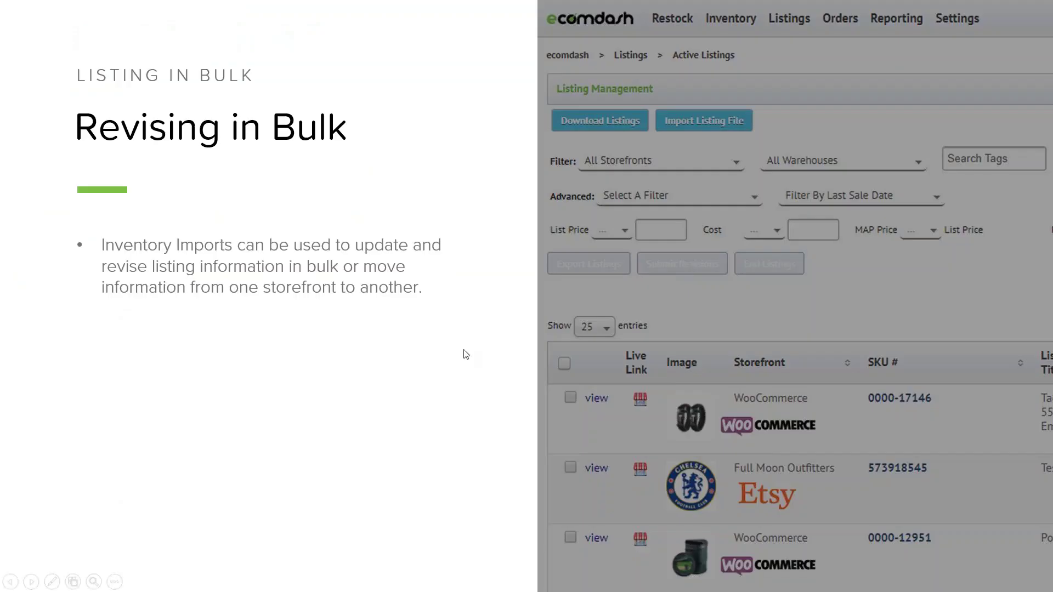
left_click(464, 352)
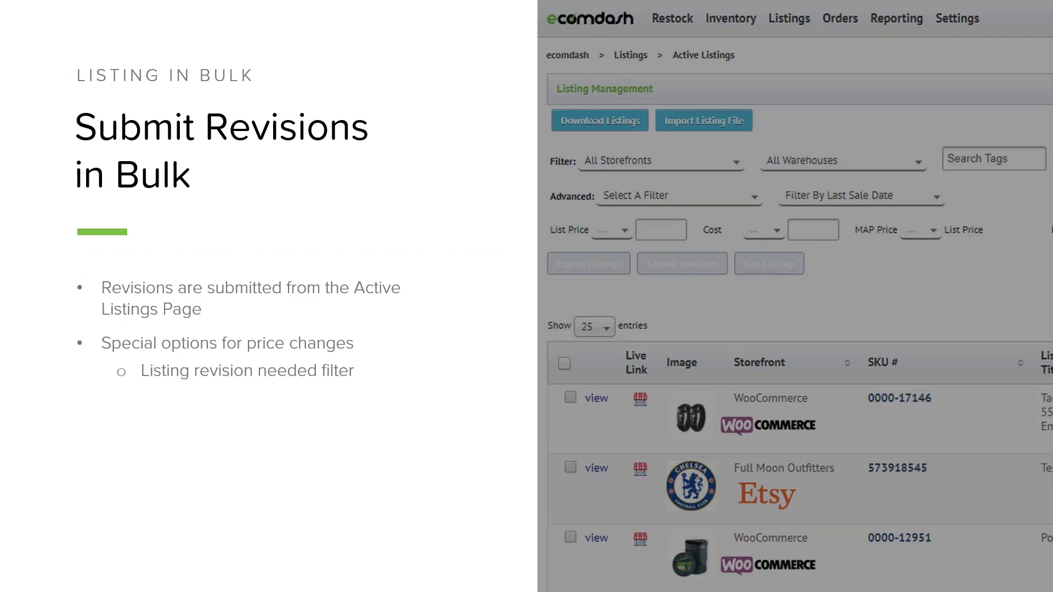
key("super")
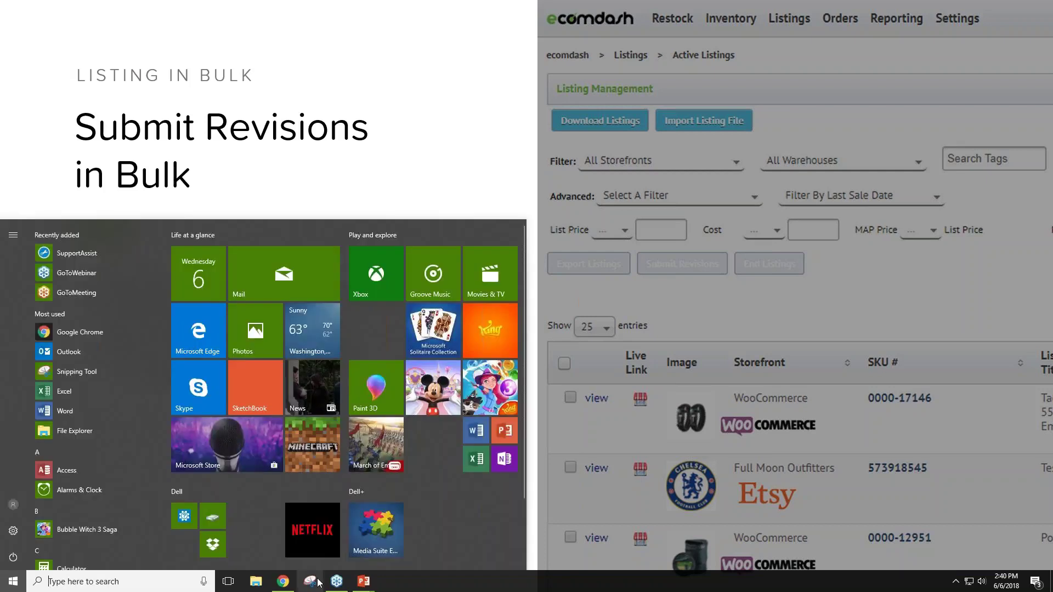
left_click(283, 581)
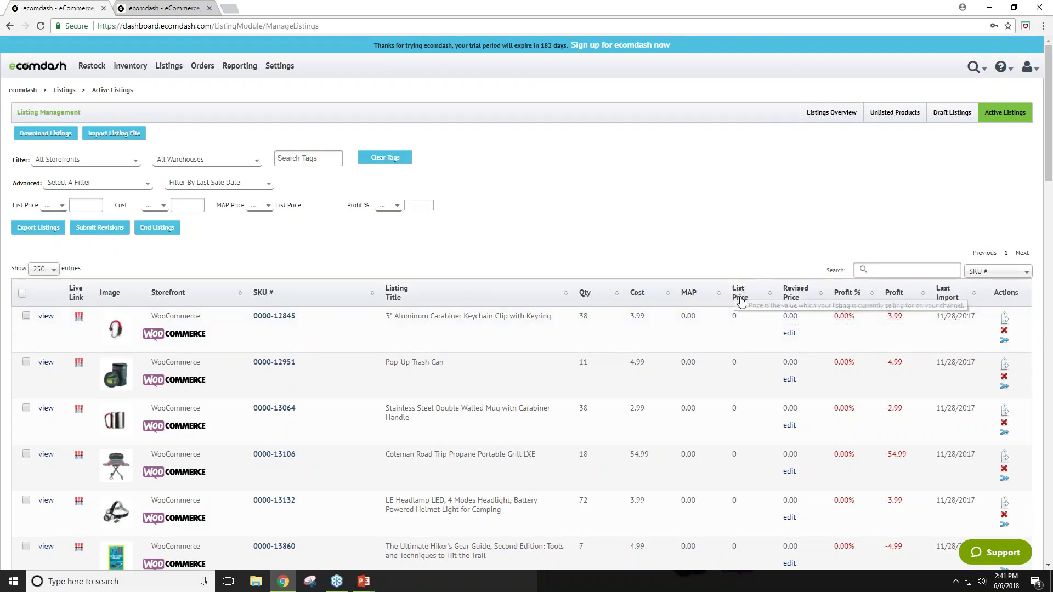
Sort the active listings by list price from highest to lowest
mouse_move(770, 301)
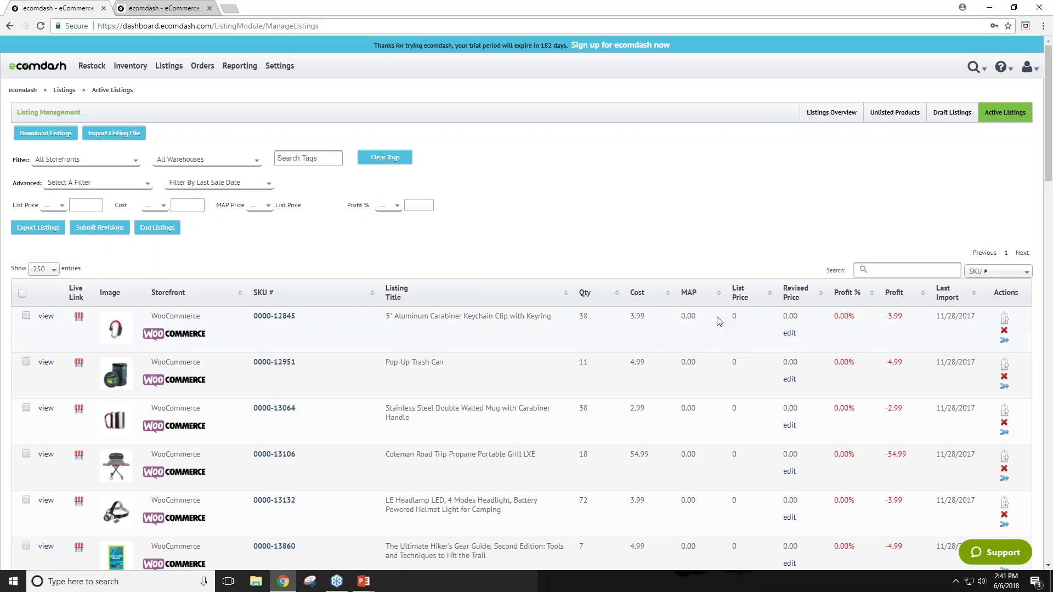
left_click(760, 302)
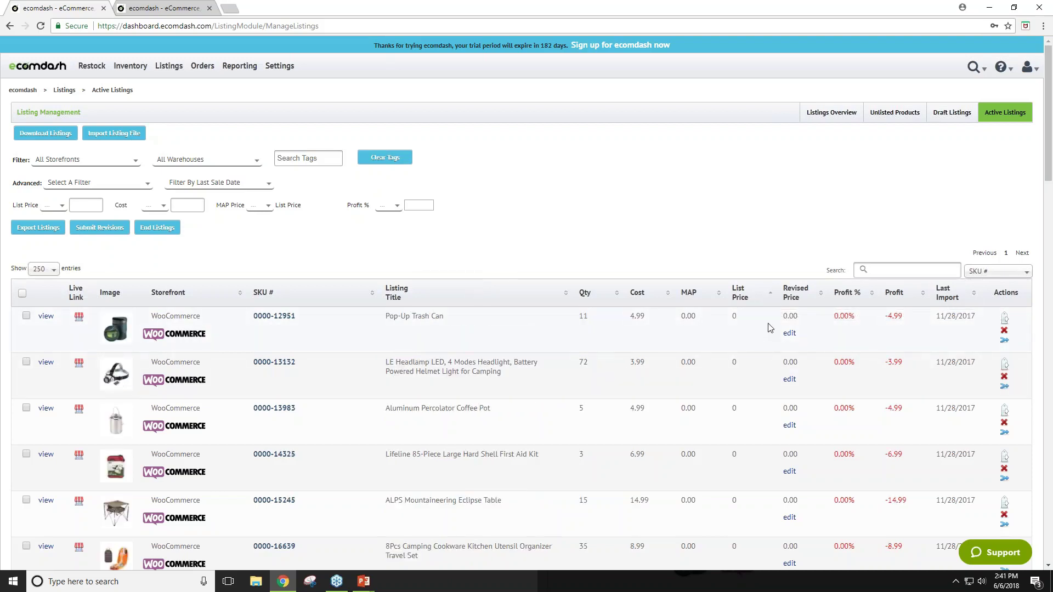
left_click(772, 298)
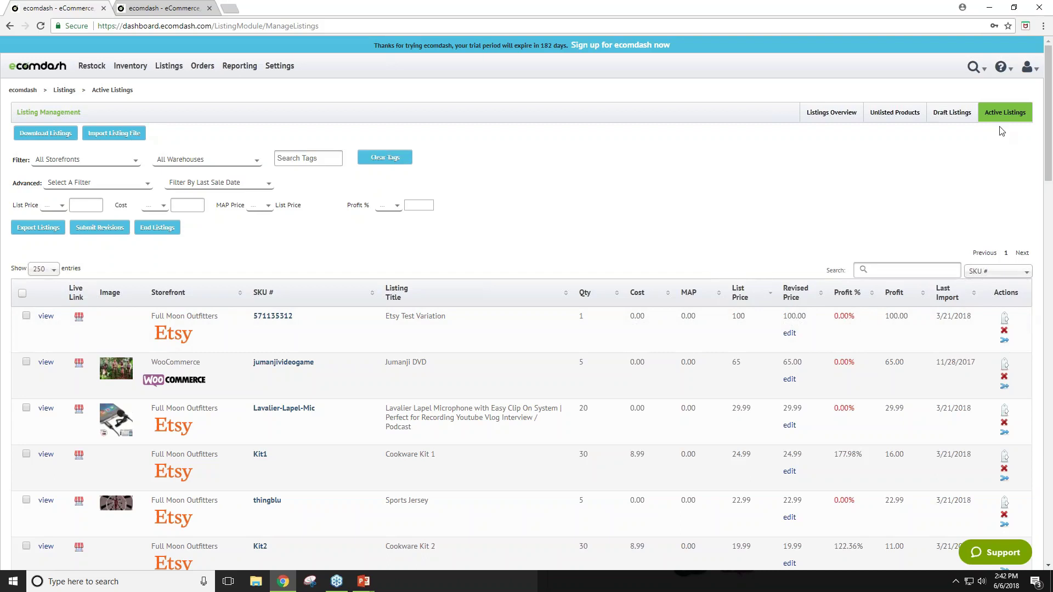
Set the revised price of the Etsy Test Variation listing to 110.00 and of the Jumanji DVD listing to 60.00
left_click(802, 317)
type("110.00")
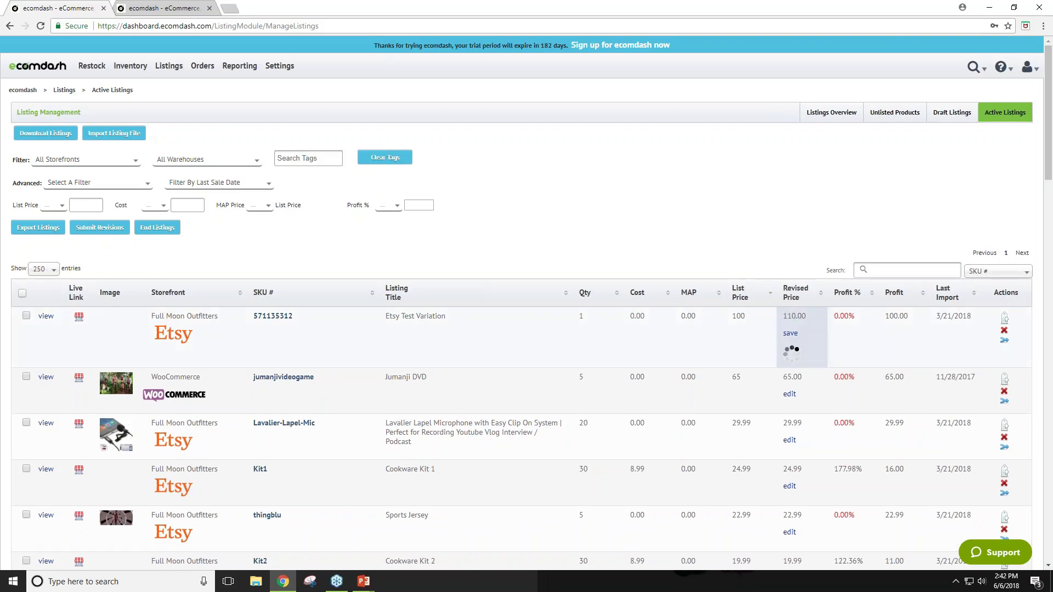
left_click(794, 373)
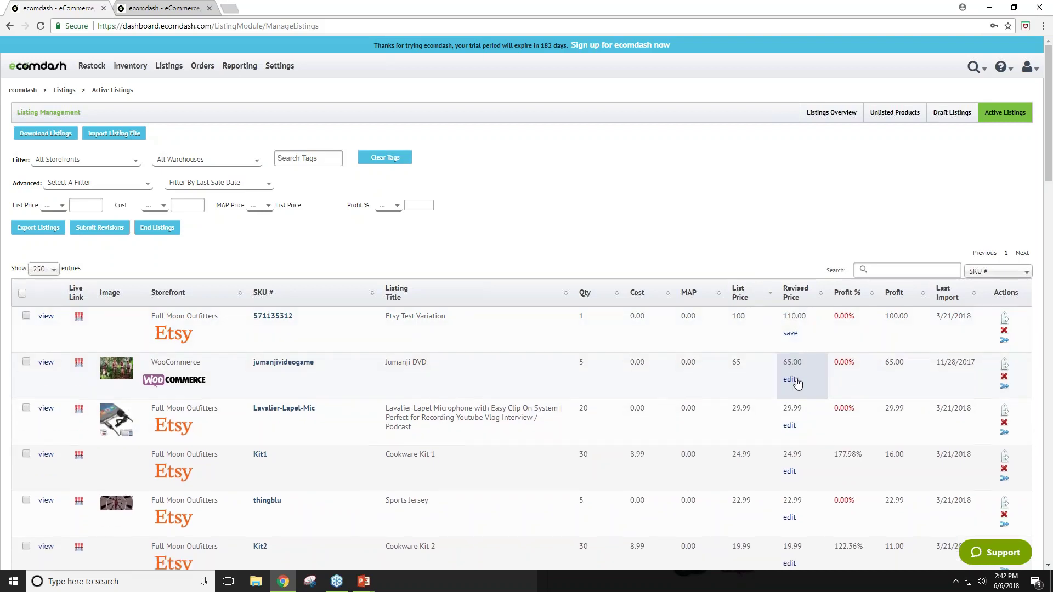
left_click(788, 361)
type("60.0")
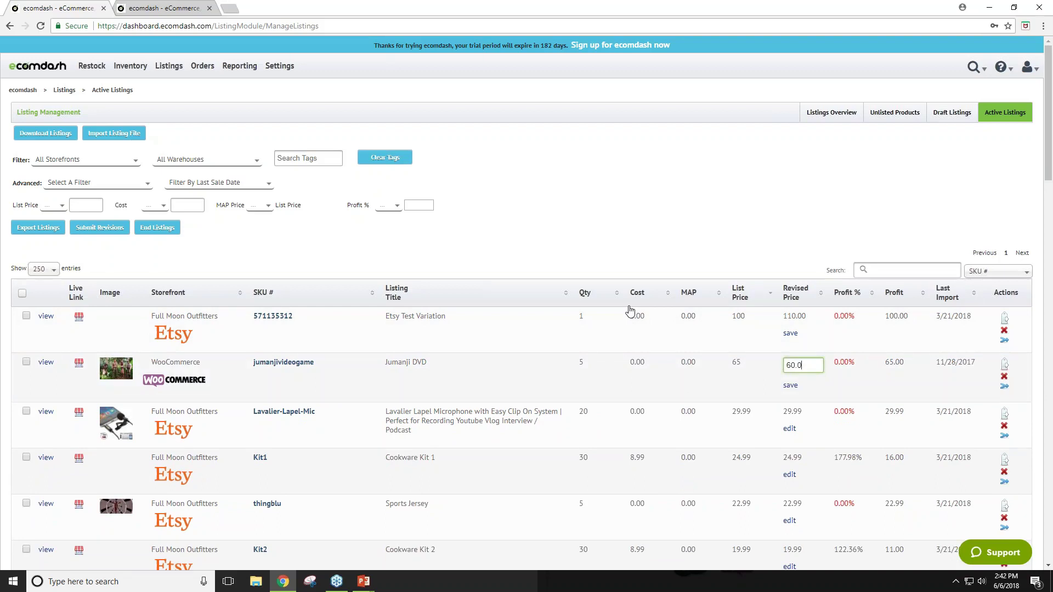
type("0")
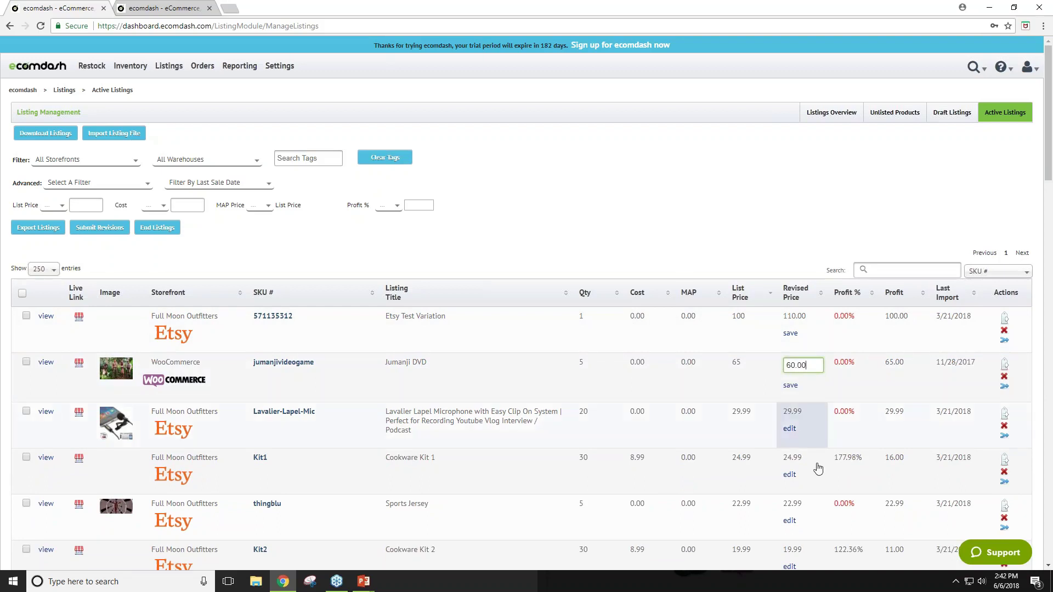
key("Return")
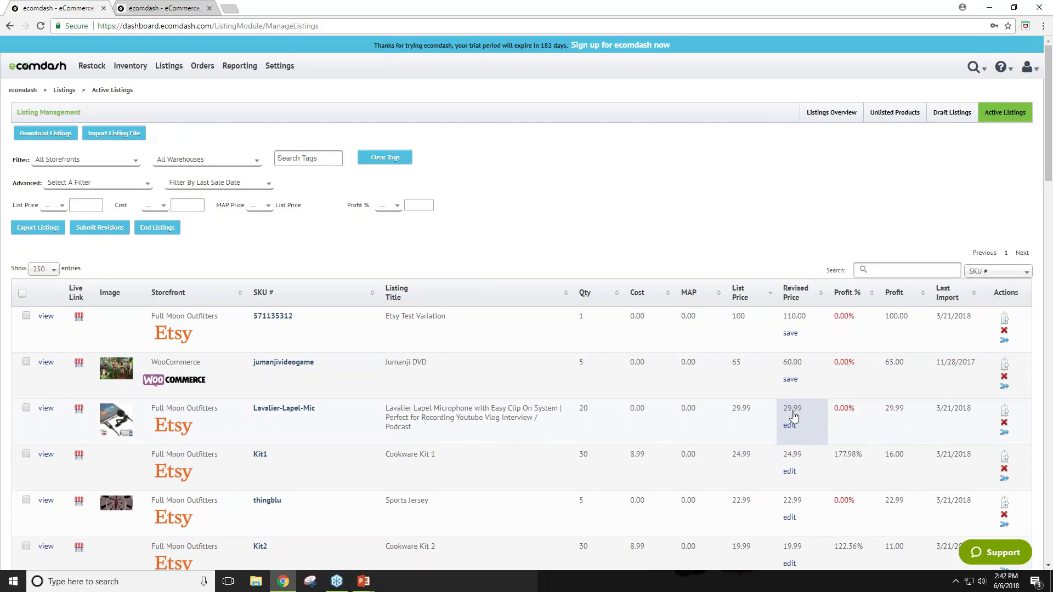
Set the revised price of the Lavalier Lapel Microphone listing to 50.00
left_click(794, 415)
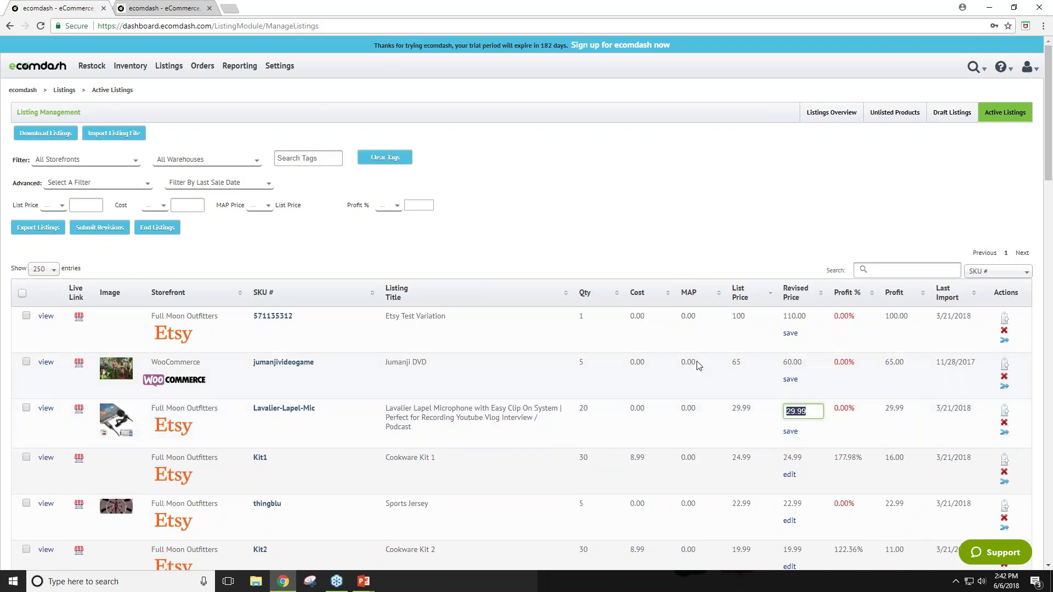
type("50.0")
key("Return")
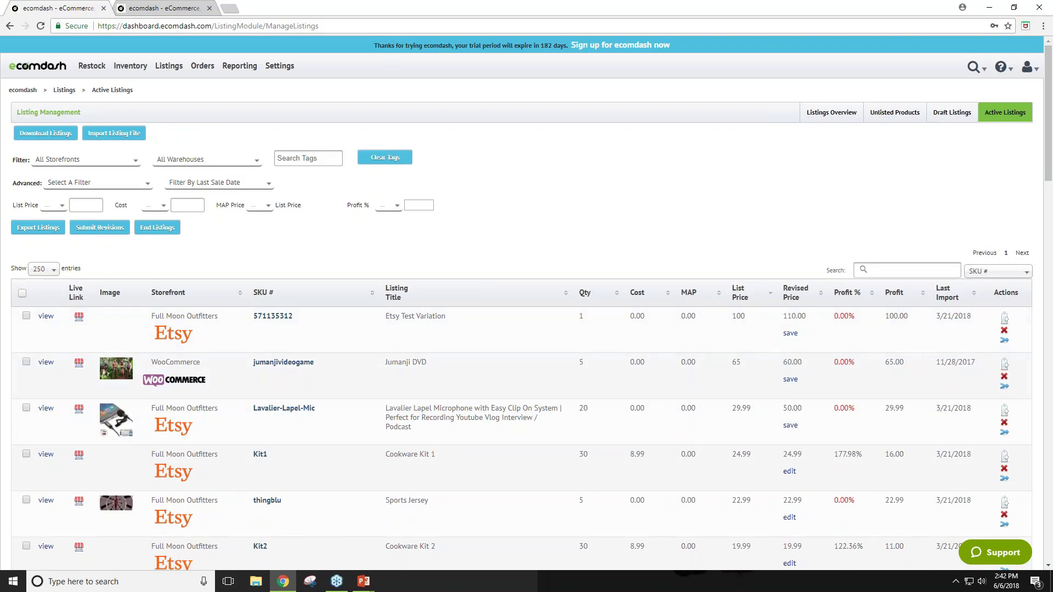
left_click(26, 316)
left_click(27, 362)
left_click(26, 408)
left_click(26, 316)
left_click(27, 362)
left_click(26, 408)
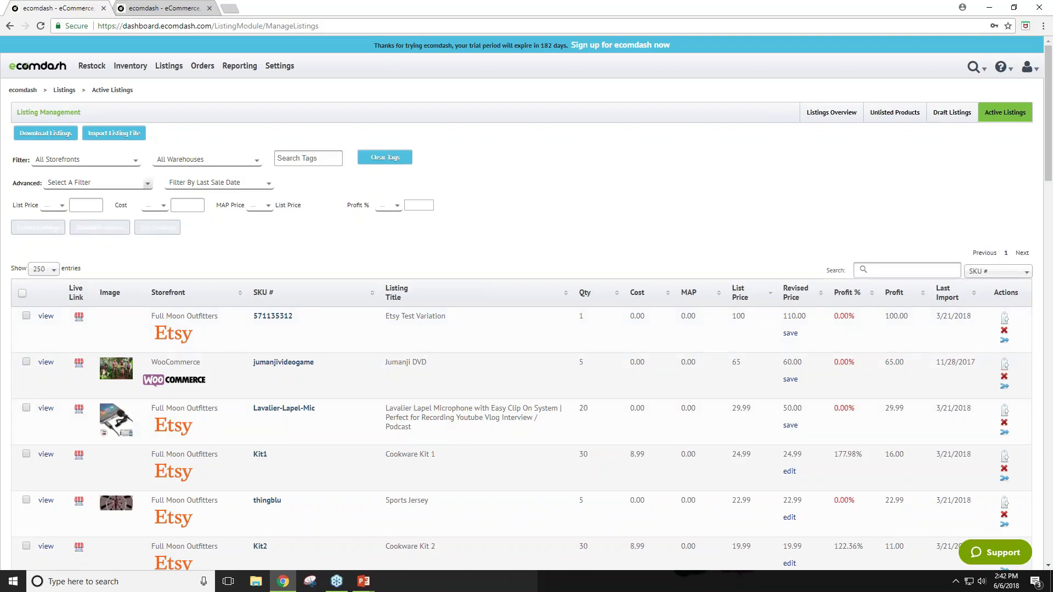
Filter the active listings by Listing Revision Needed and select all filtered listings
left_click(59, 187)
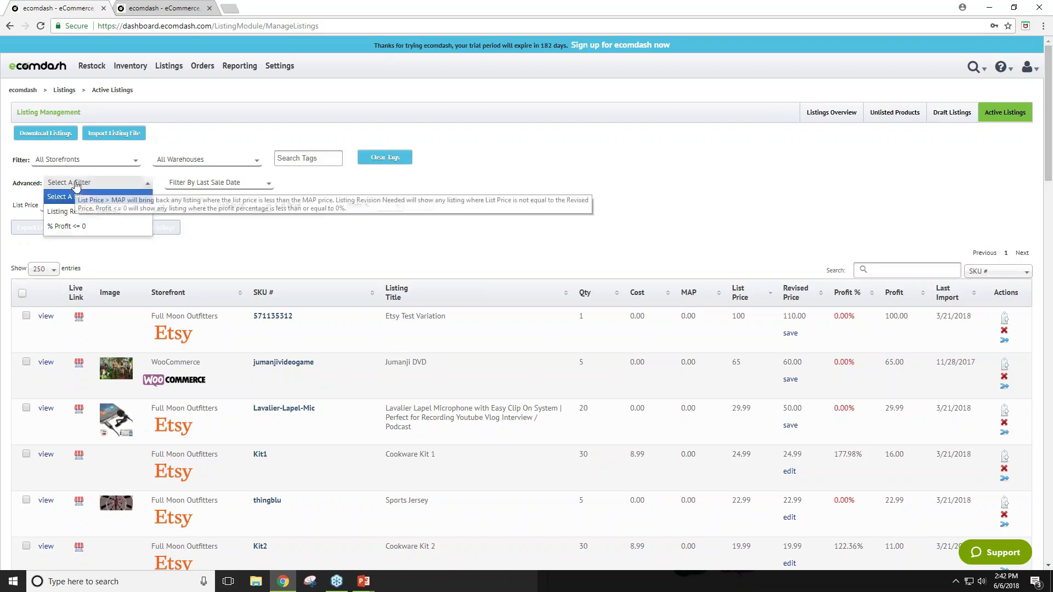
left_click(115, 213)
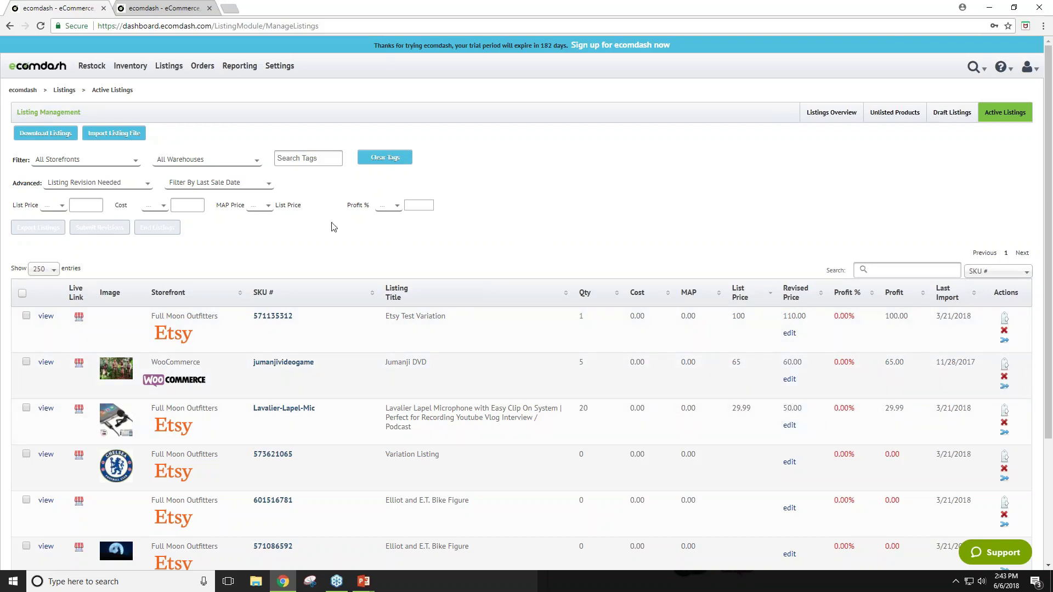
mouse_move(128, 185)
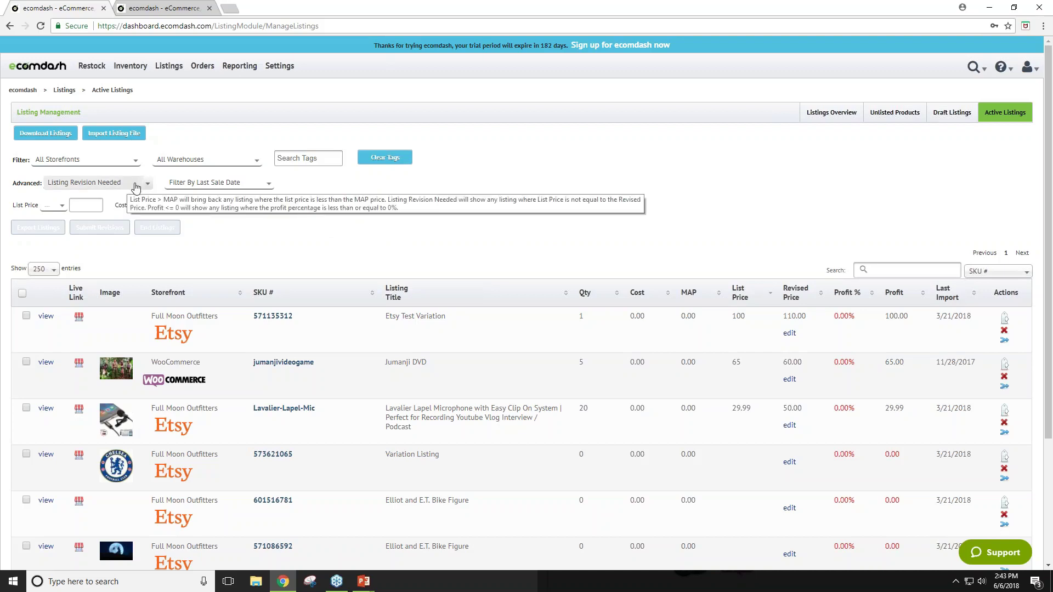
left_click(40, 269)
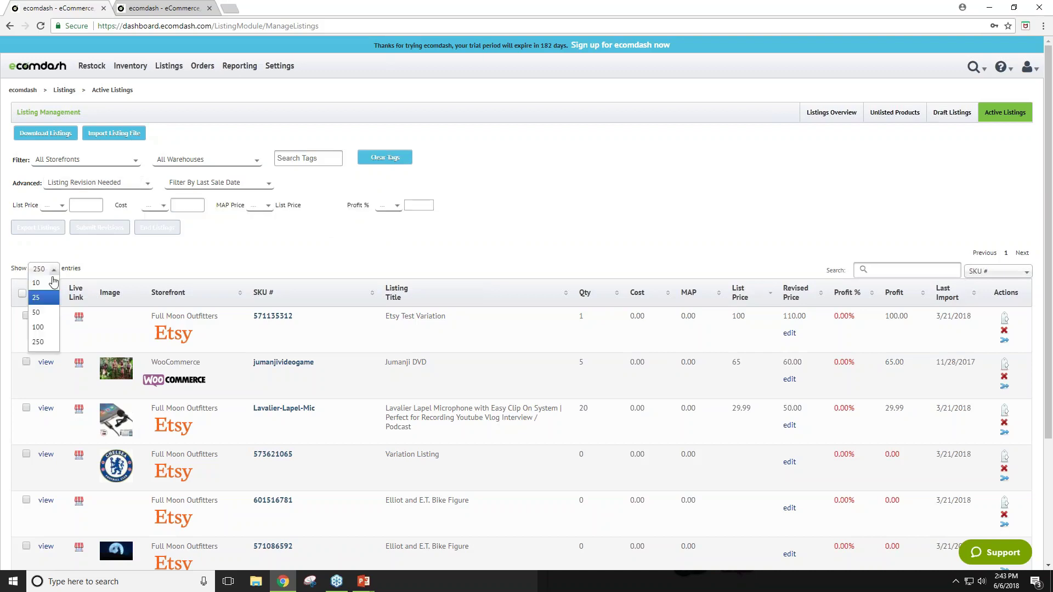
left_click(20, 293)
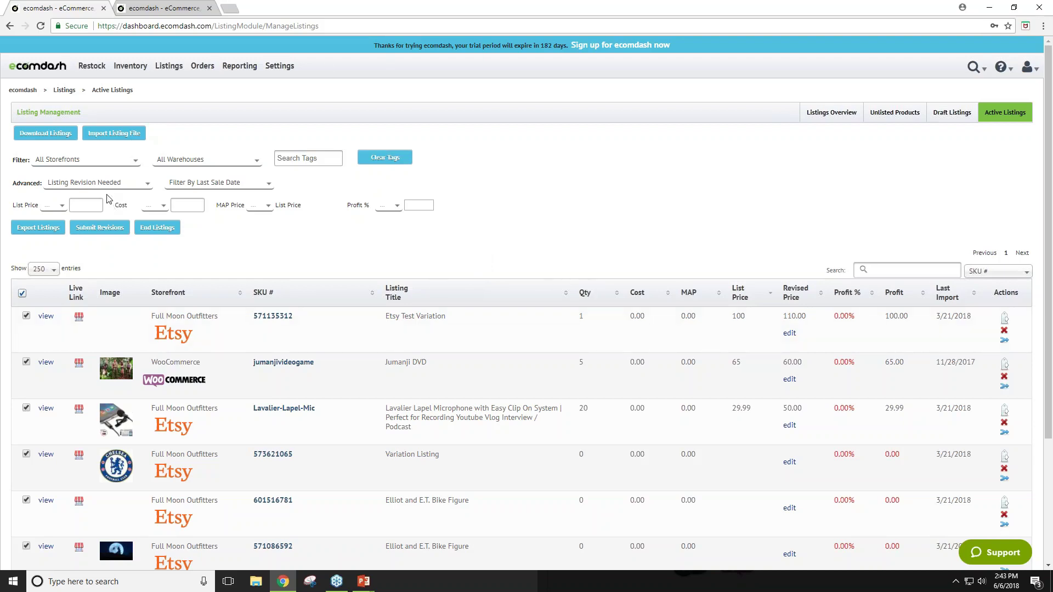
left_click(46, 231)
Switch to the PowerPoint presentation to view the "End Listings" slide, and return to the Chrome browser
left_click(364, 581)
left_click(400, 535)
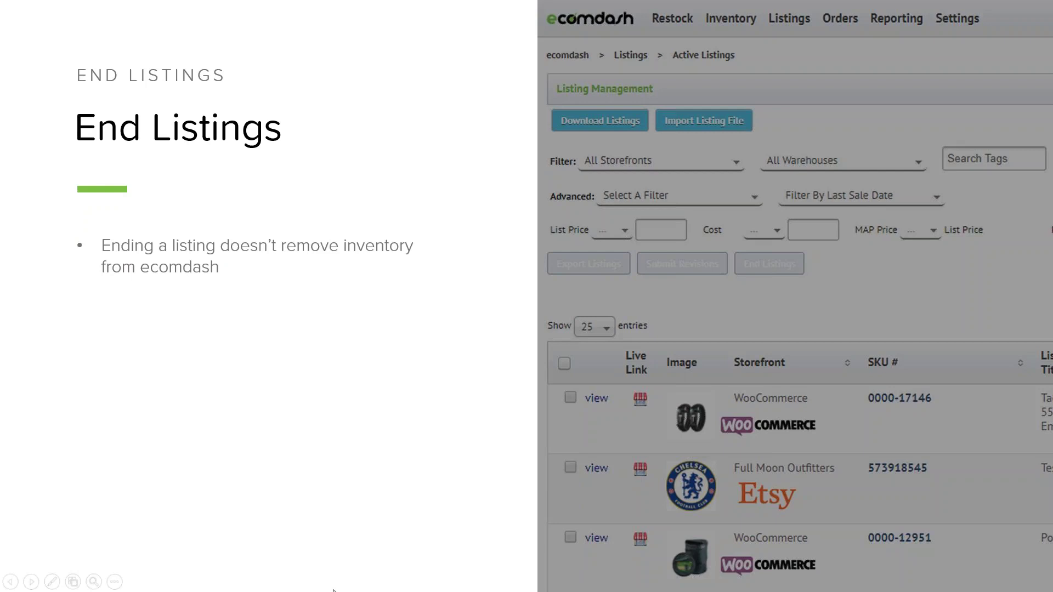
mouse_move(333, 591)
key("super")
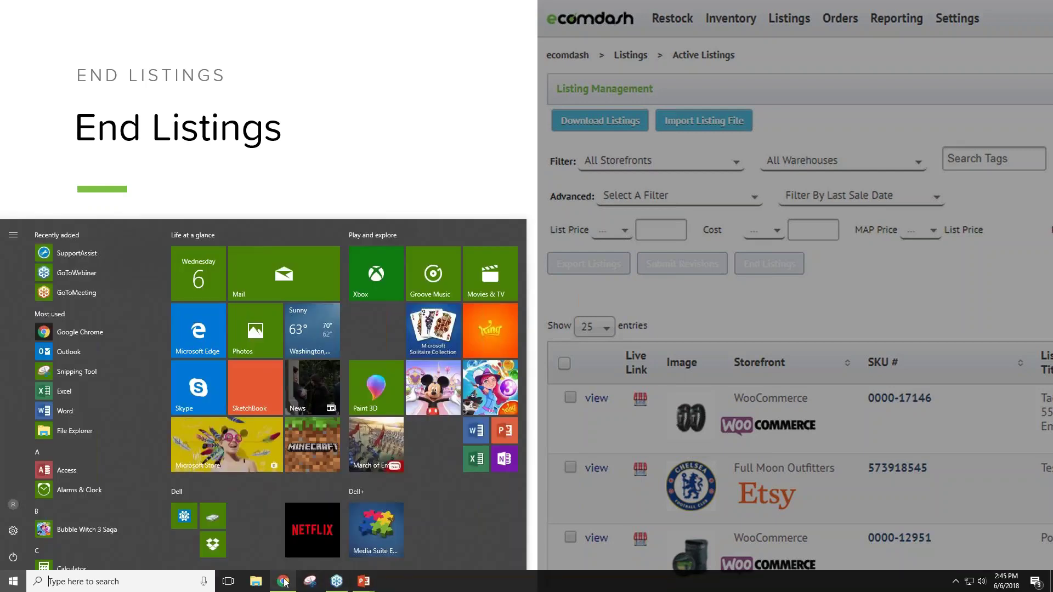
left_click(283, 581)
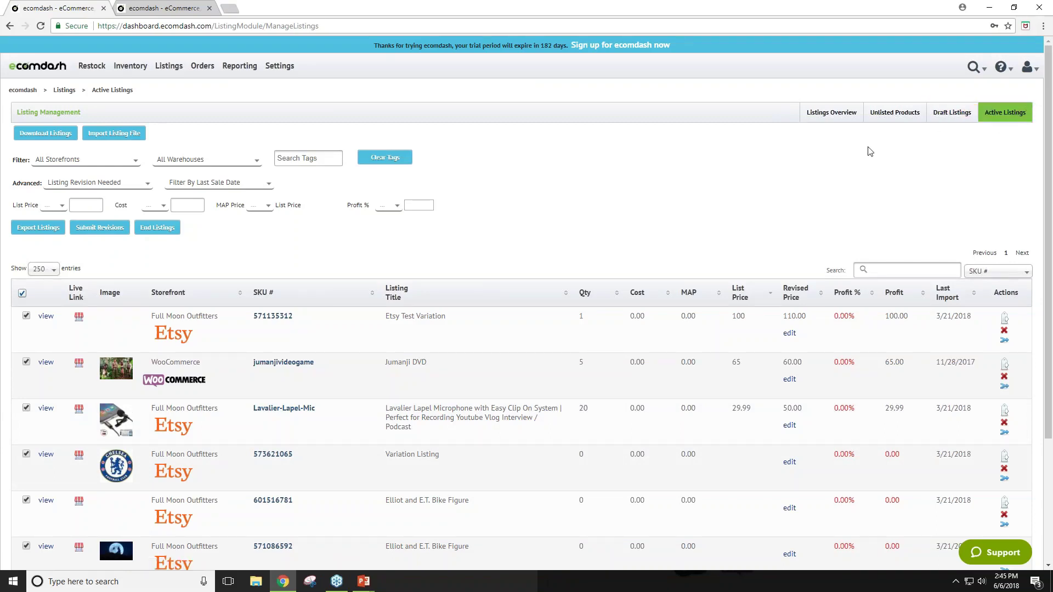
Reduce the selection to only the Etsy Test Variation listing and end that listing
left_click(51, 269)
left_click(41, 341)
left_click(26, 363)
left_click(26, 409)
left_click(26, 454)
left_click(22, 294)
left_click(26, 315)
left_click(160, 228)
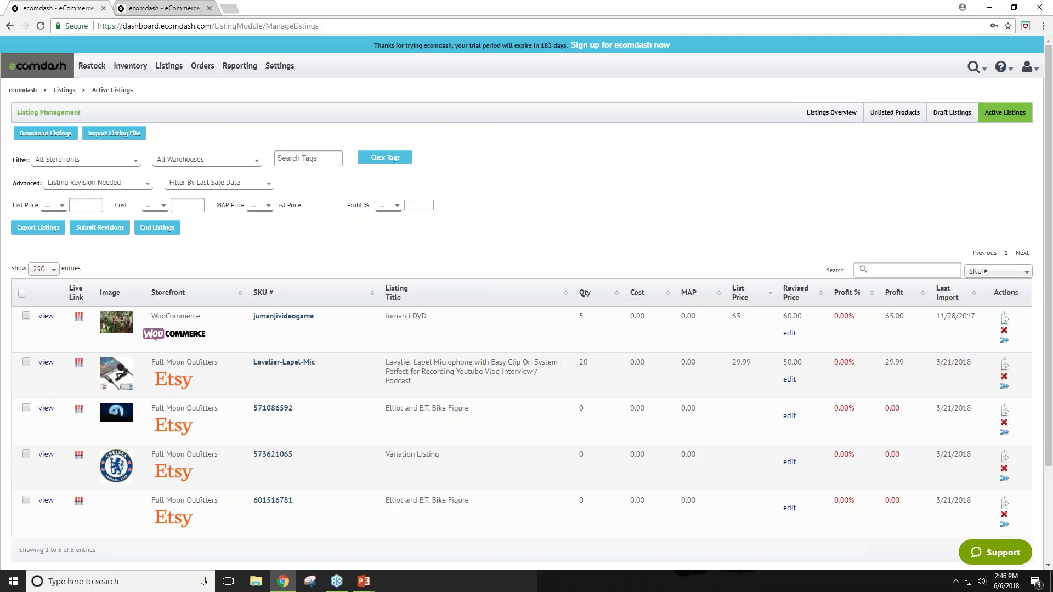
Open the Listing Submission History and examine the dates and status messages of the ended and new listings
left_click(168, 67)
mouse_move(170, 104)
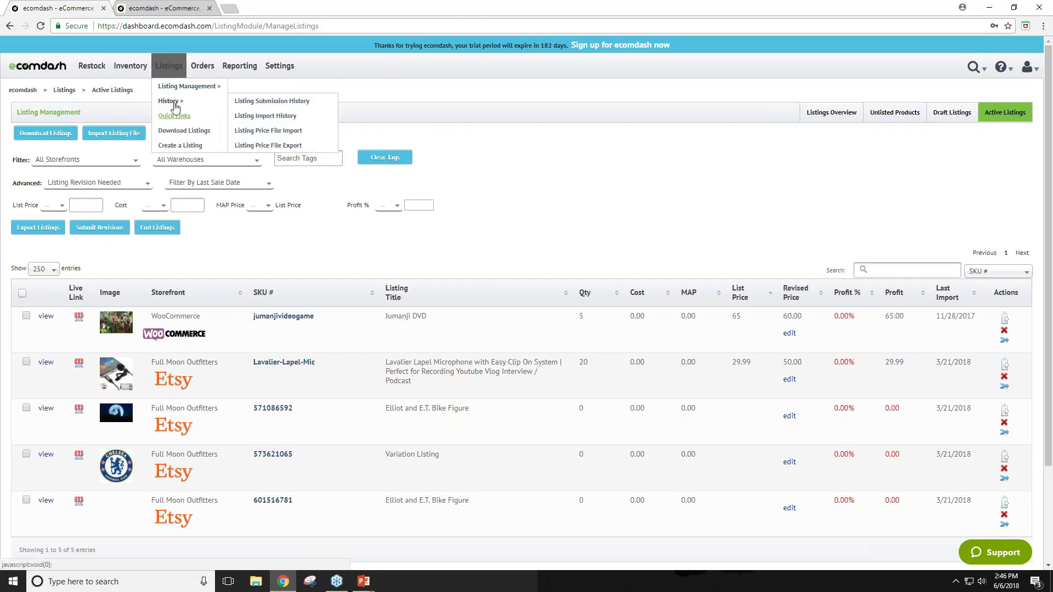
left_click(302, 104)
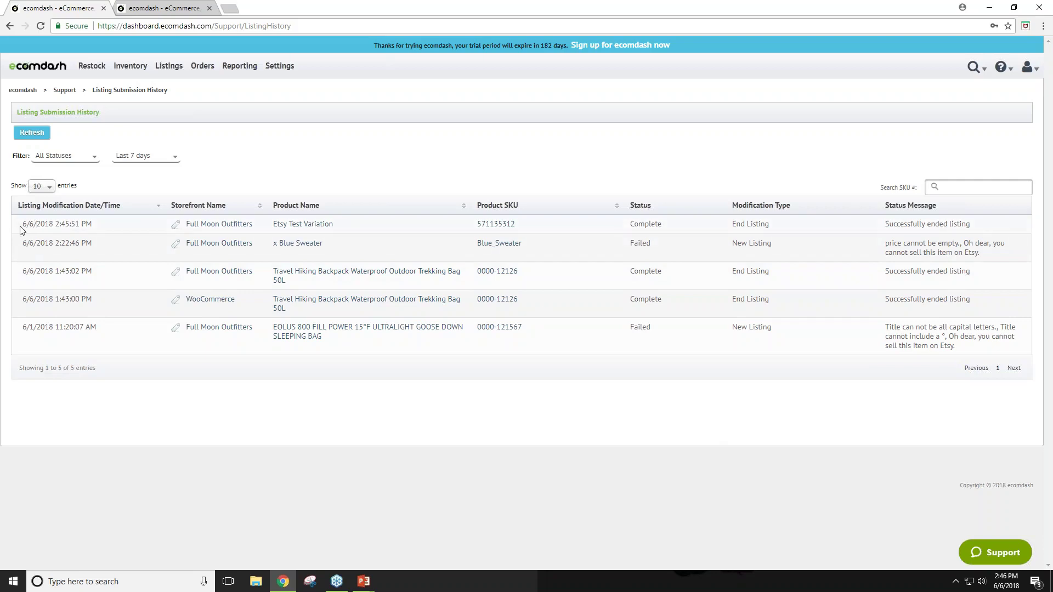
left_click_drag(22, 225, 92, 225)
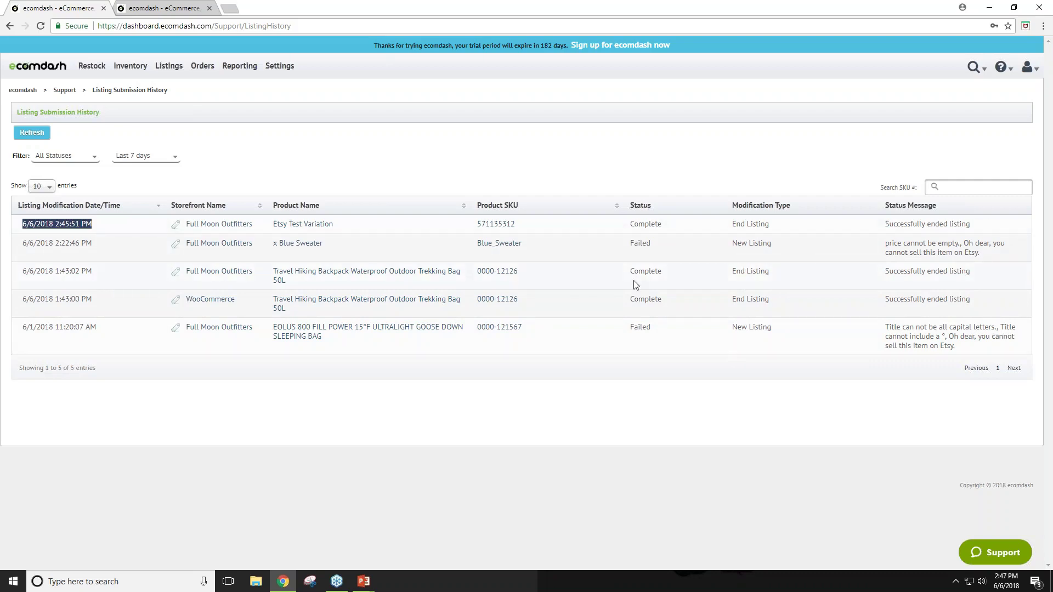
left_click(968, 271)
left_click_drag(968, 271, 875, 280)
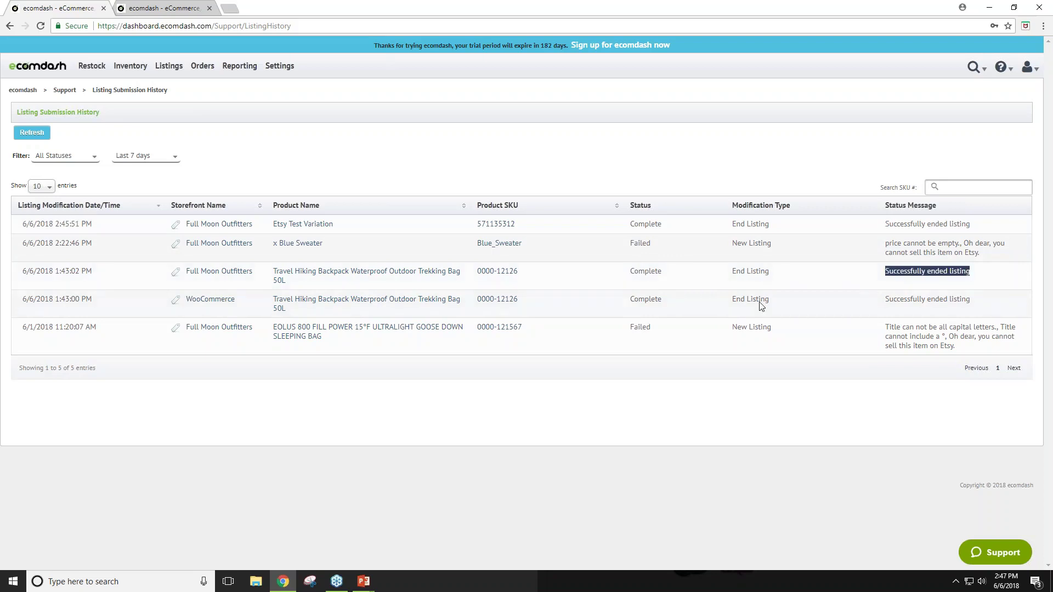
left_click_drag(994, 259, 826, 238)
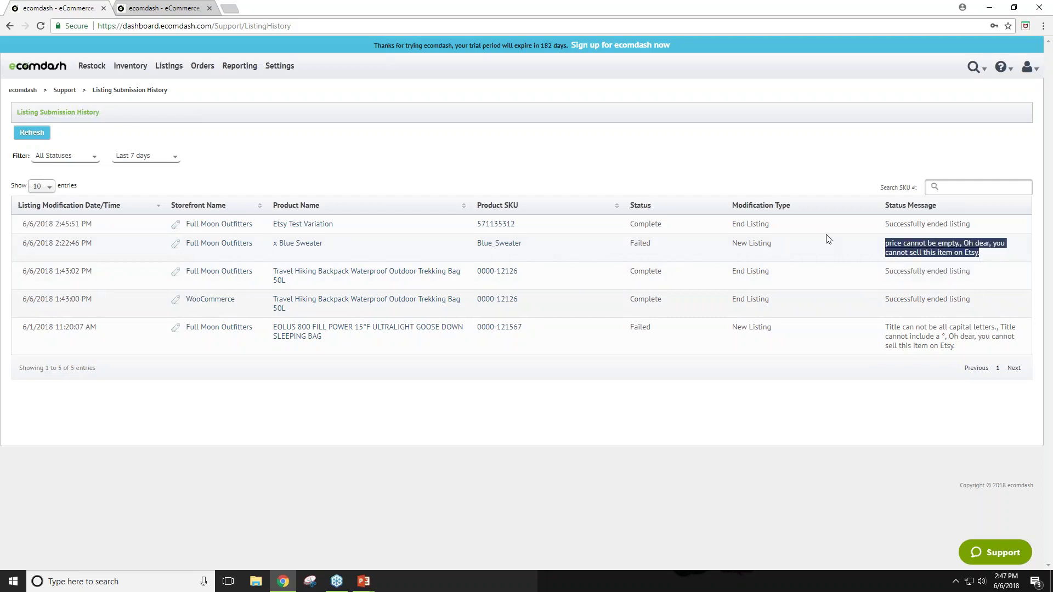